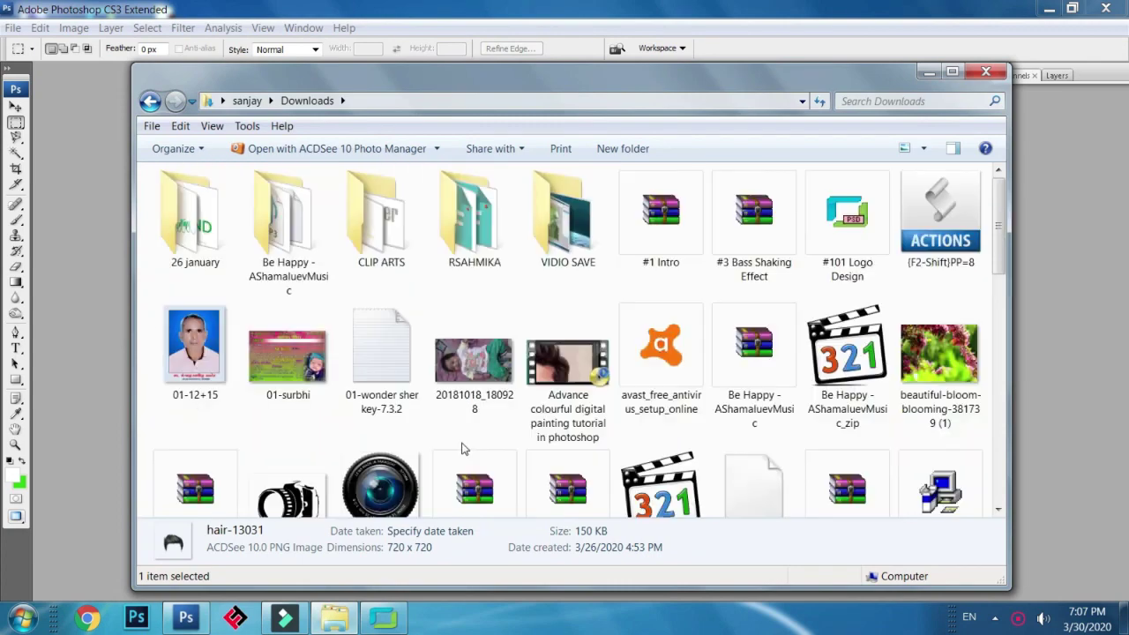
Minimise the open windows and open the Sanju > 09 folder on drive D
{"action": "left_click", "coordinate": [929, 72]}
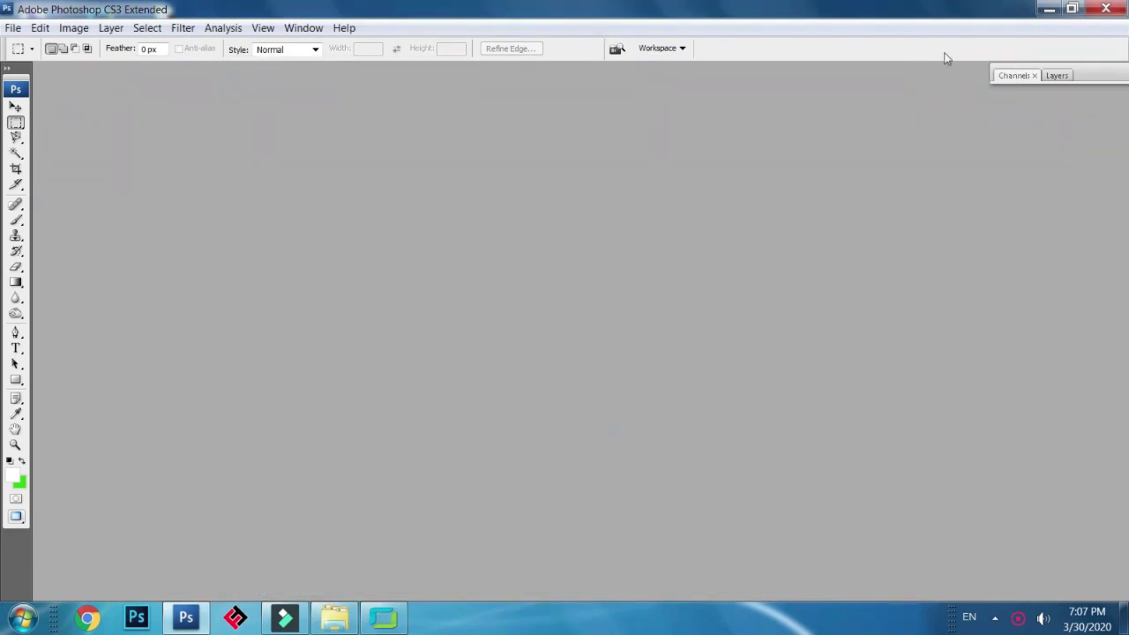
{"action": "left_click", "coordinate": [1048, 10]}
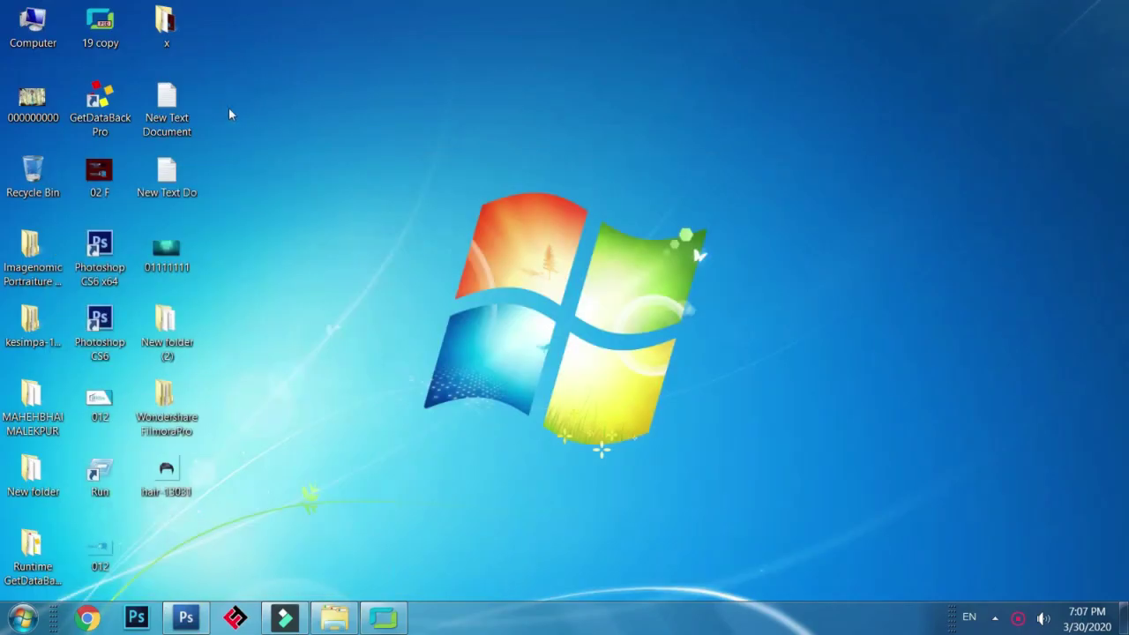
{"action": "double_click", "coordinate": [33, 26]}
{"action": "double_click", "coordinate": [467, 192]}
{"action": "double_click", "coordinate": [182, 221]}
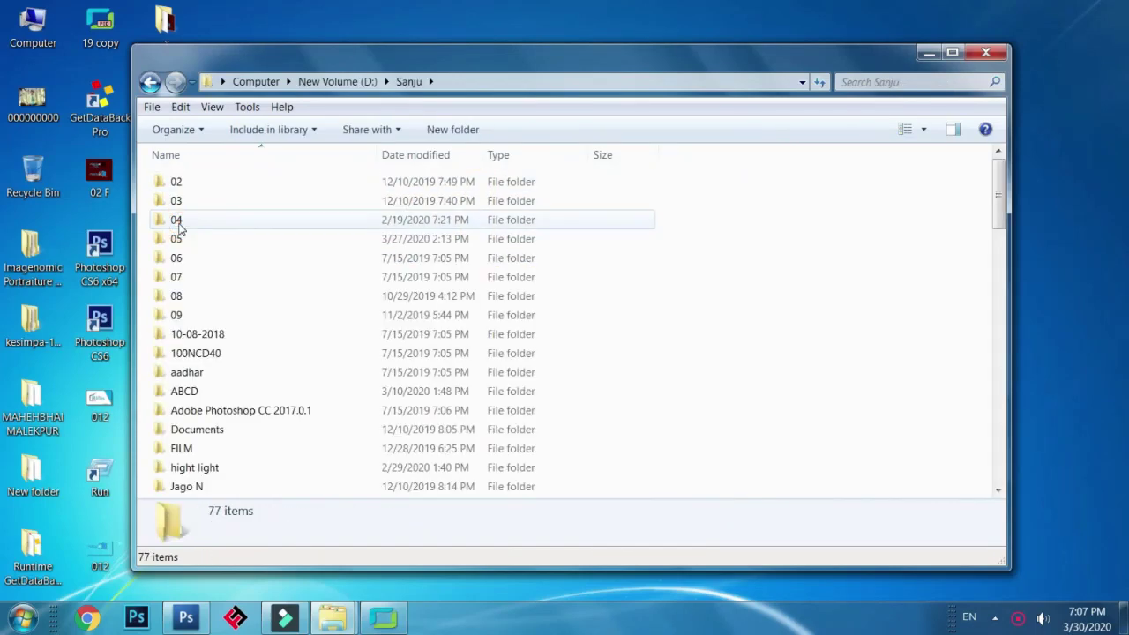
{"action": "double_click", "coordinate": [182, 316]}
Show the folder's files as thumbnails and open image21 in Photoshop
{"action": "left_click", "coordinate": [926, 129]}
{"action": "left_click", "coordinate": [989, 51]}
{"action": "scroll", "coordinate": [746, 221], "scroll_direction": "down", "scroll_amount": 10}
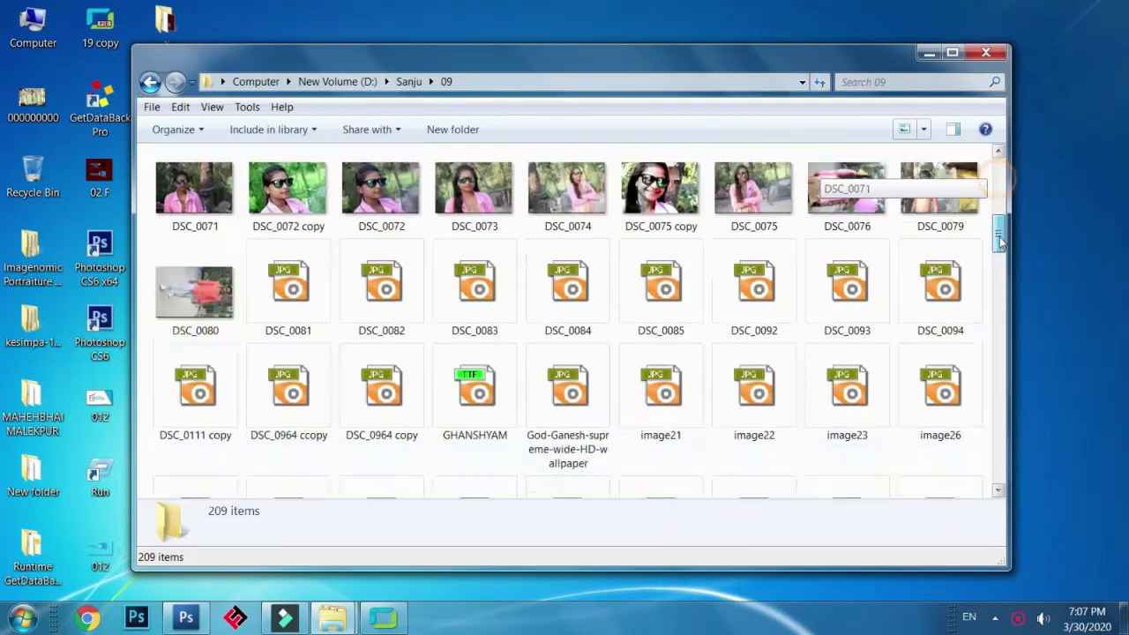
{"action": "left_click_drag", "start_coordinate": [660, 183], "coordinate": [355, 334]}
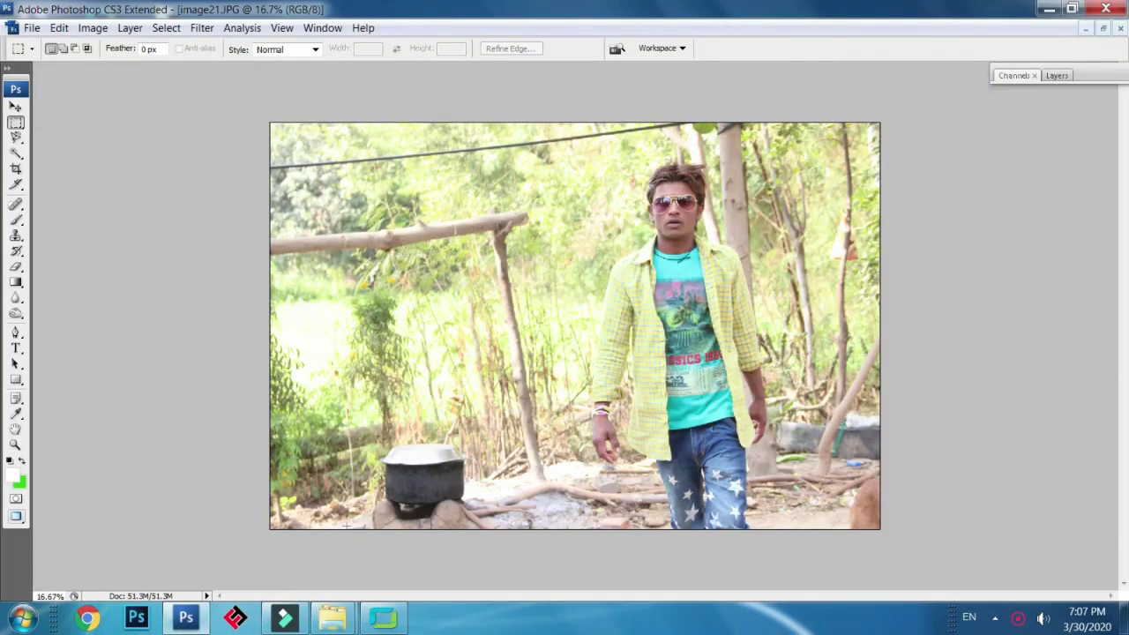
Return to the photo folder, preview image21 and image22 in the image viewer, and look through the other thumbnails
{"action": "left_click", "coordinate": [185, 618]}
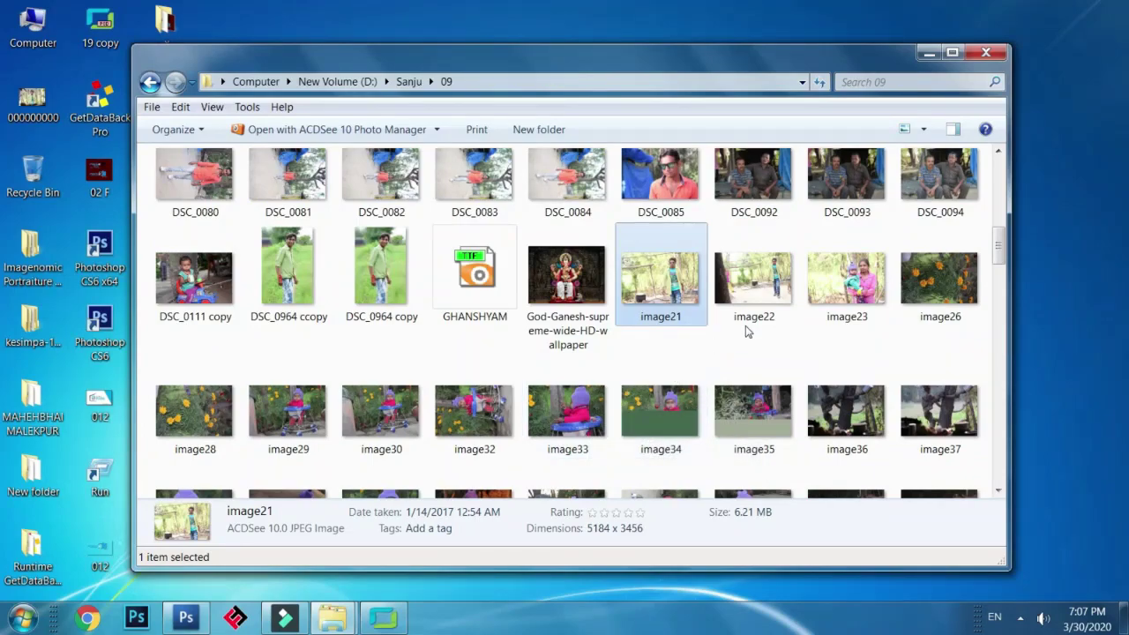
{"action": "right_click", "coordinate": [762, 290]}
{"action": "left_click", "coordinate": [808, 172]}
{"action": "scroll", "coordinate": [702, 265], "scroll_direction": "down", "scroll_amount": 1}
{"action": "scroll", "coordinate": [699, 265], "scroll_direction": "up", "scroll_amount": 2}
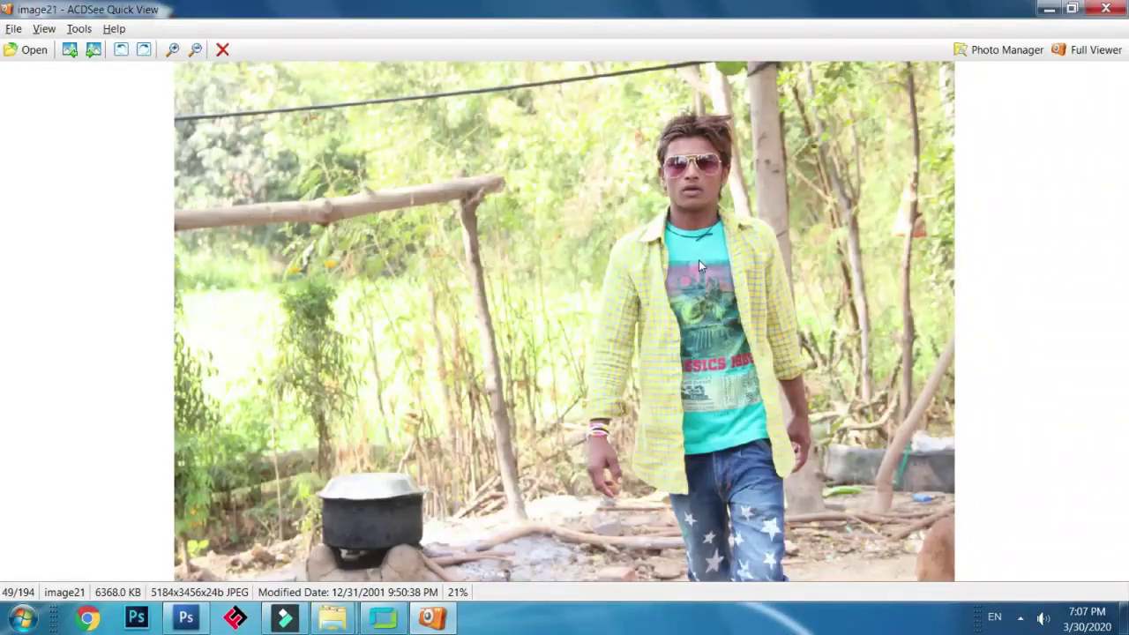
{"action": "left_click", "coordinate": [1107, 8]}
{"action": "scroll", "coordinate": [754, 327], "scroll_direction": "down", "scroll_amount": 3}
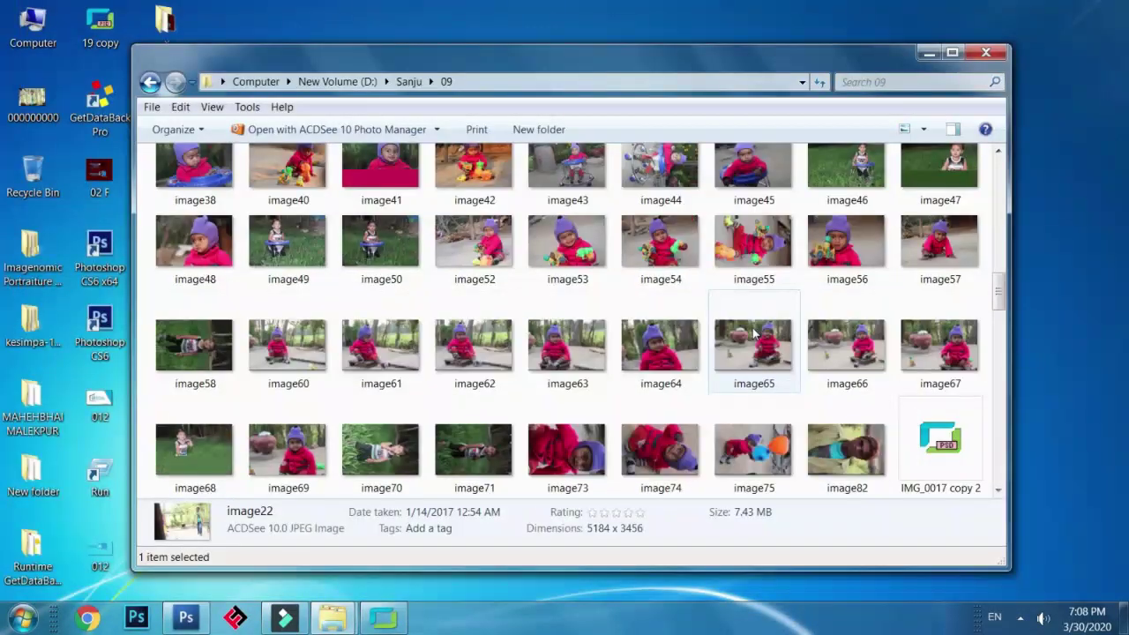
{"action": "scroll", "coordinate": [753, 332], "scroll_direction": "up", "scroll_amount": 1}
{"action": "scroll", "coordinate": [753, 332], "scroll_direction": "up", "scroll_amount": 2}
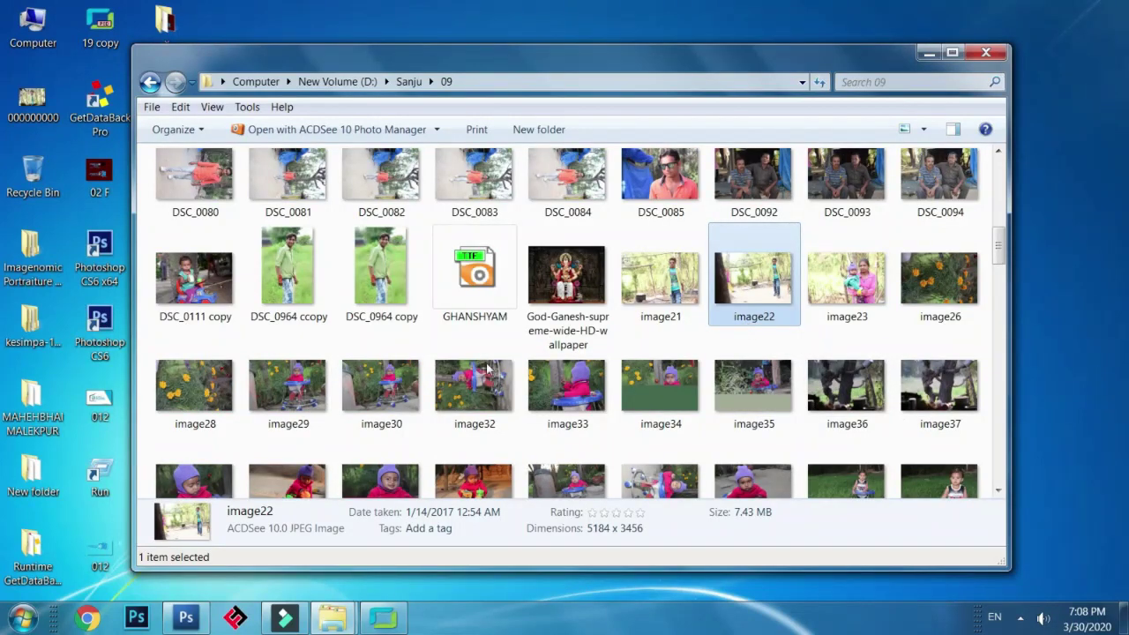
Switch back to Photoshop, duplicate the image21.JPG document and maximise the duplicate's window
{"action": "left_click", "coordinate": [186, 617]}
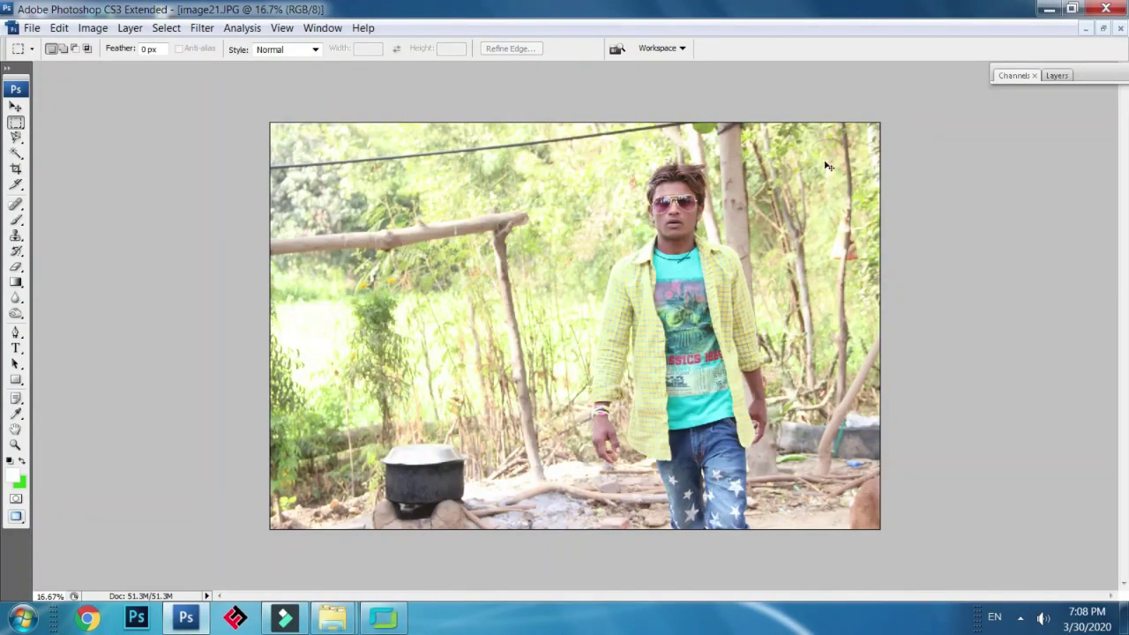
{"action": "left_click", "coordinate": [1103, 30]}
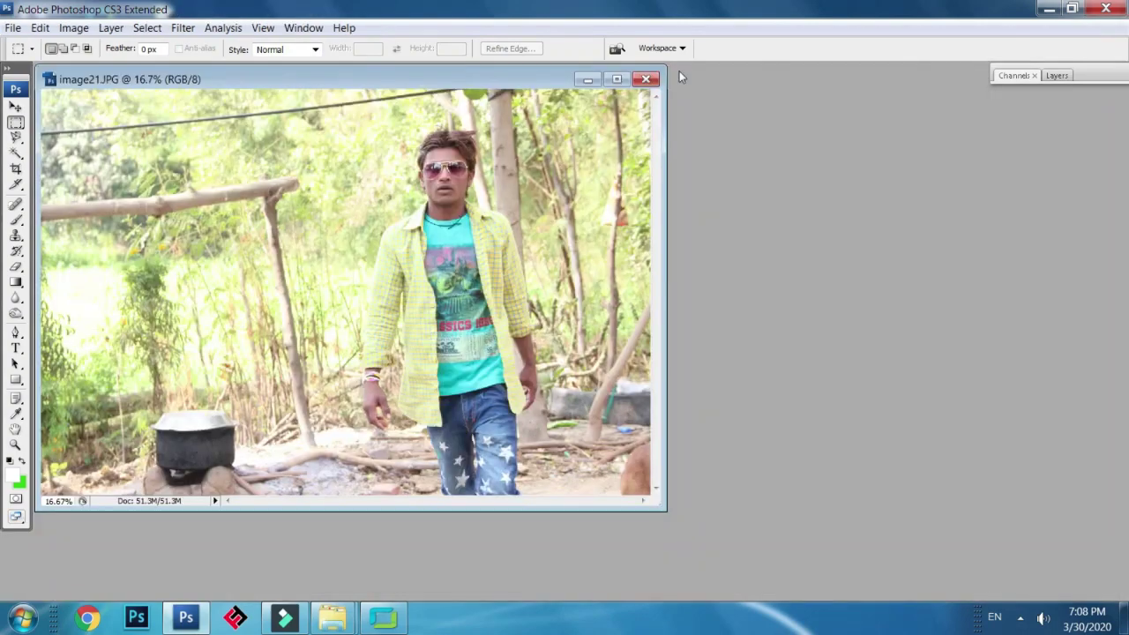
{"action": "right_click", "coordinate": [471, 80]}
{"action": "left_click", "coordinate": [526, 93]}
{"action": "key", "text": "Return"}
{"action": "left_click_drag", "start_coordinate": [552, 89], "coordinate": [529, 99]}
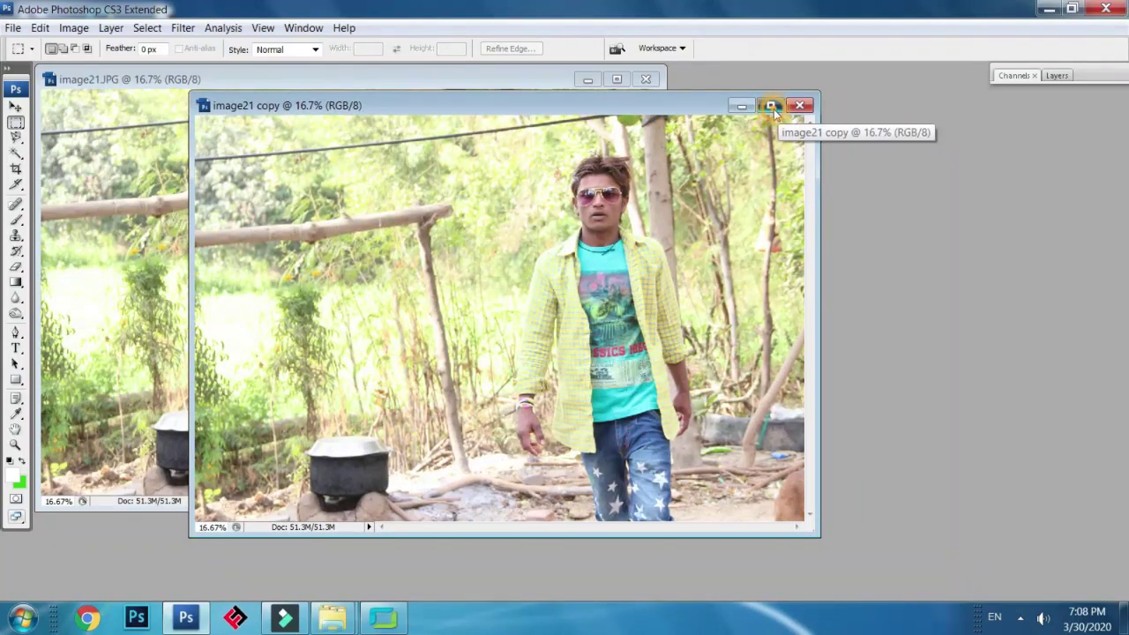
{"action": "left_click", "coordinate": [770, 108]}
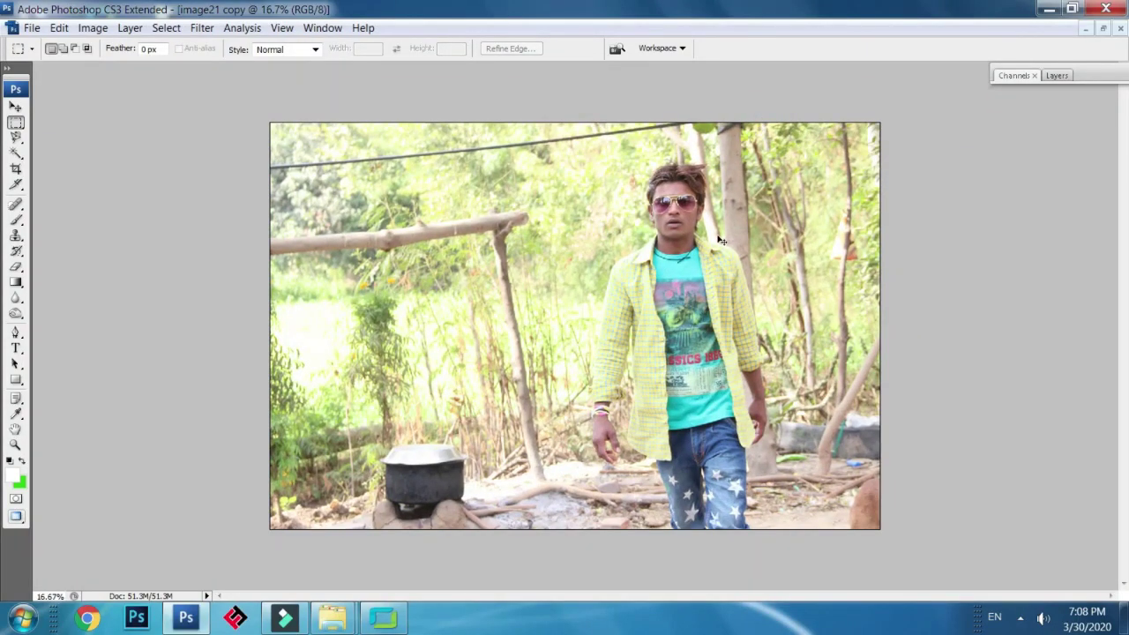
Apply Levels to the duplicate photo with a black input level of 59 and slightly brighter midtones
{"action": "key", "text": "ctrl+l"}
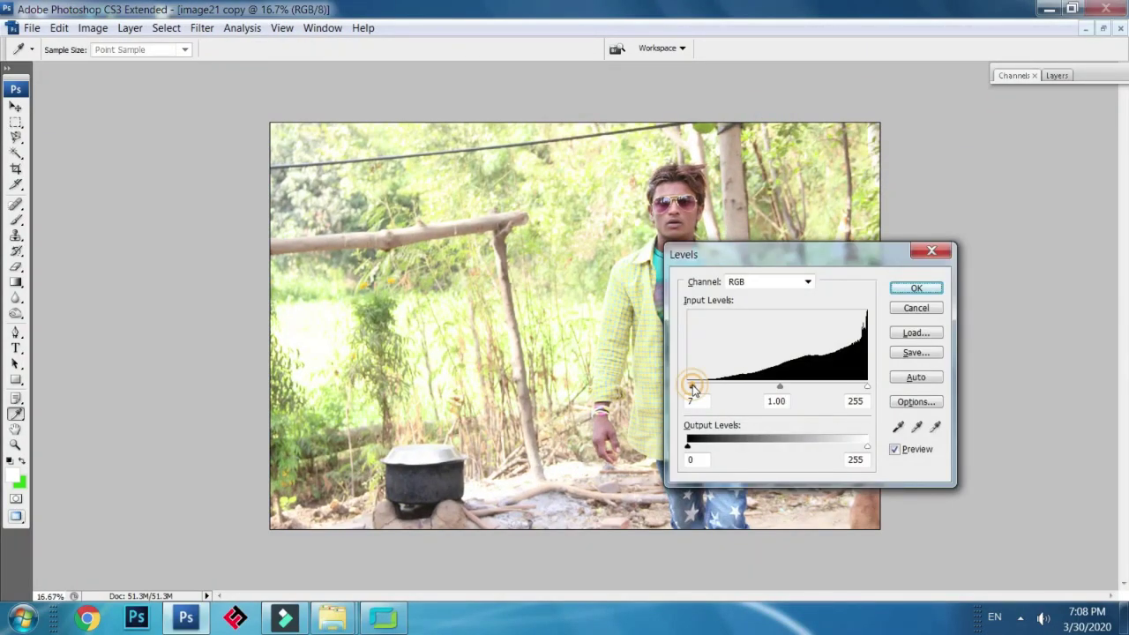
{"action": "left_click_drag", "start_coordinate": [688, 387], "coordinate": [724, 391]}
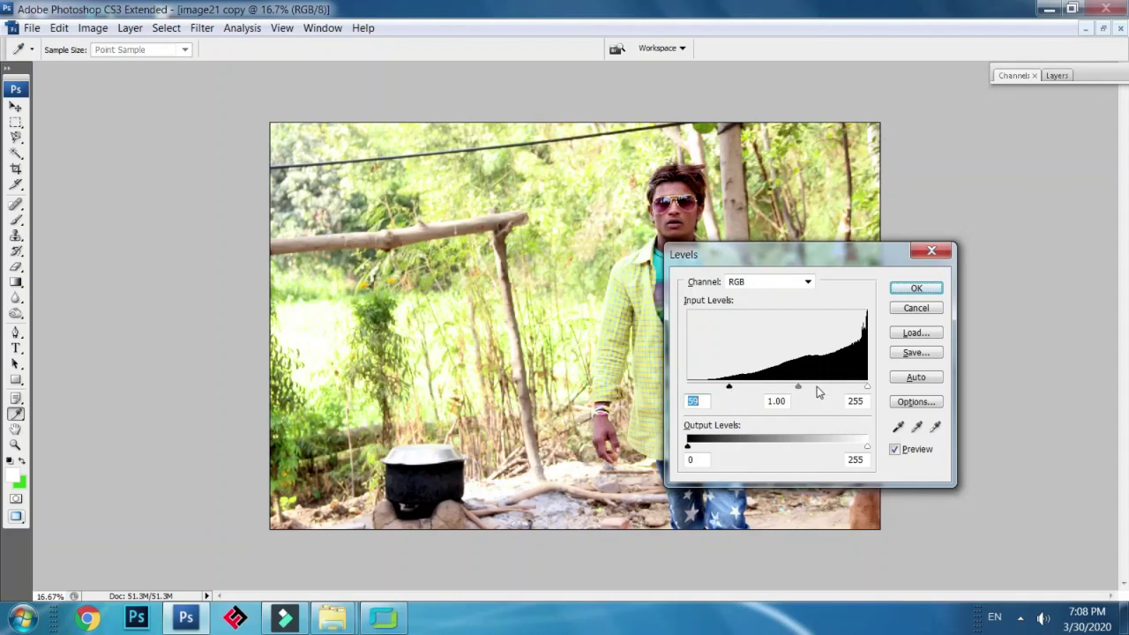
{"action": "left_click_drag", "start_coordinate": [798, 387], "coordinate": [794, 387]}
{"action": "left_click", "coordinate": [902, 288]}
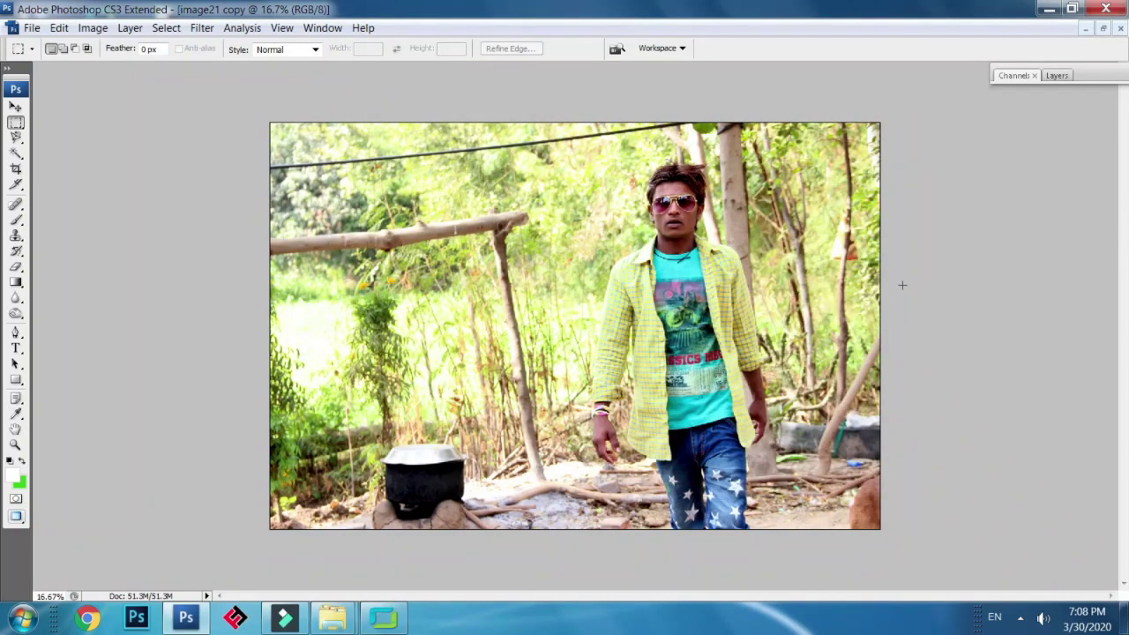
Open the hair-13031 image from the desktop and place its hair on the man's head in the duplicate photo
{"action": "key", "text": "ctrl+plus"}
{"action": "key", "text": "ctrl+plus"}
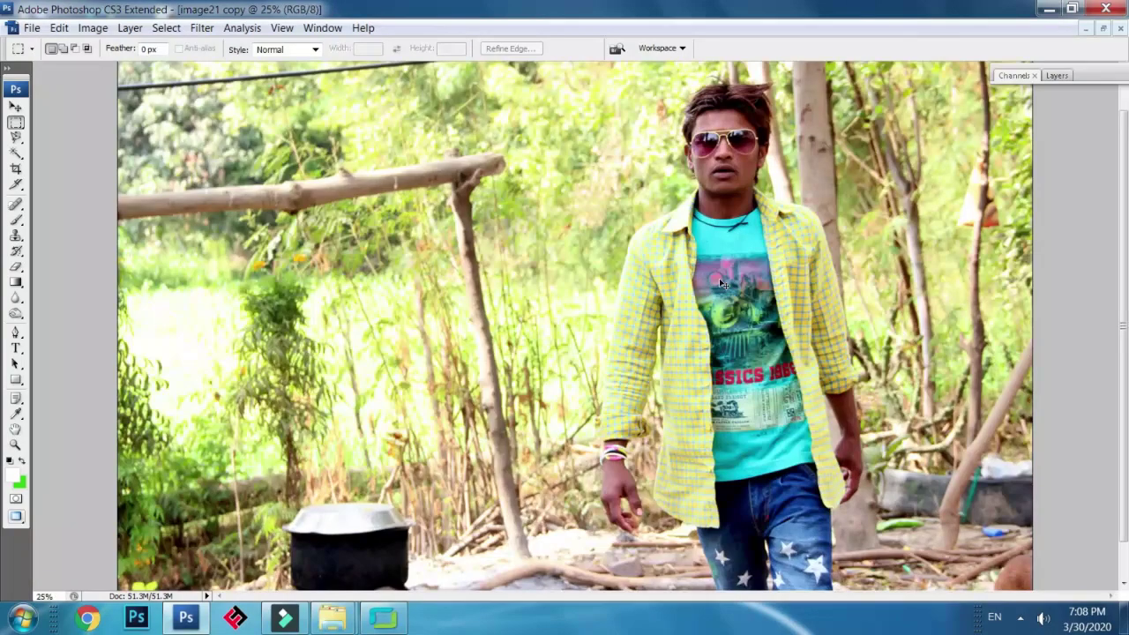
{"action": "left_click_drag", "start_coordinate": [718, 284], "coordinate": [649, 442]}
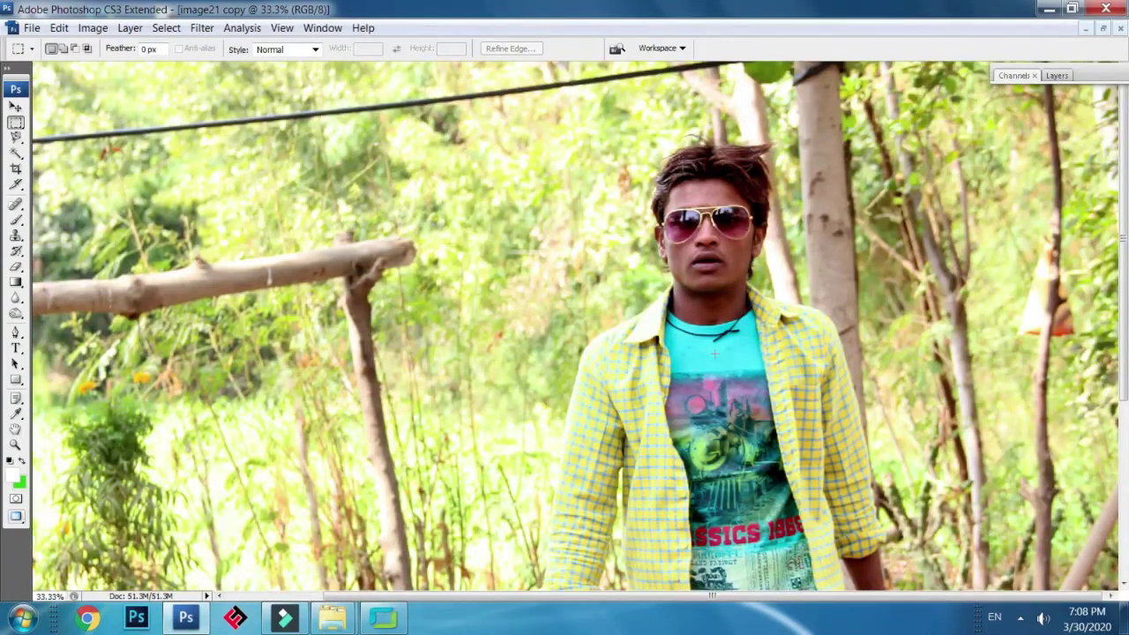
{"action": "left_click", "coordinate": [1102, 29]}
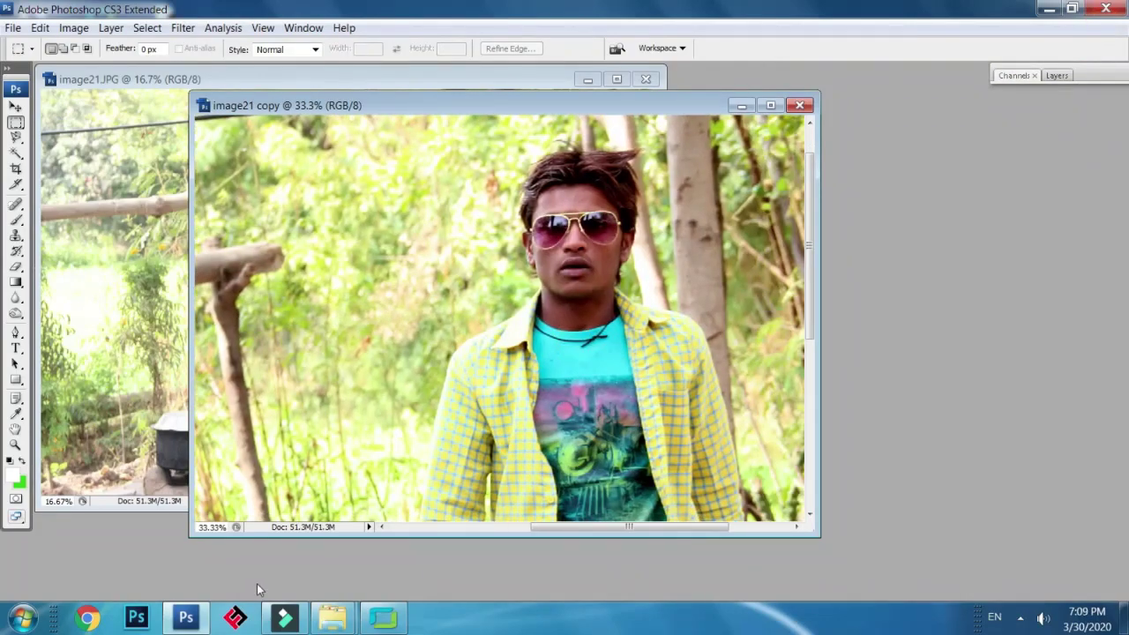
{"action": "left_click", "coordinate": [185, 618]}
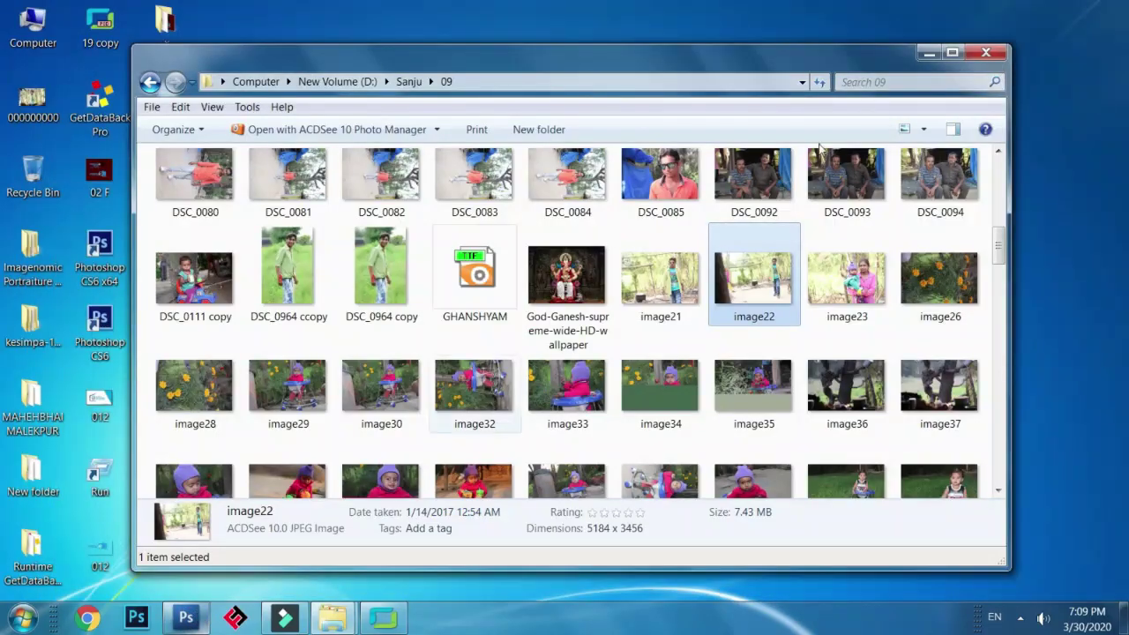
{"action": "left_click", "coordinate": [927, 47]}
{"action": "left_click_drag", "start_coordinate": [172, 476], "coordinate": [426, 253]}
{"action": "left_click", "coordinate": [15, 106]}
{"action": "left_click_drag", "start_coordinate": [245, 262], "coordinate": [552, 205]}
{"action": "left_click", "coordinate": [770, 105]}
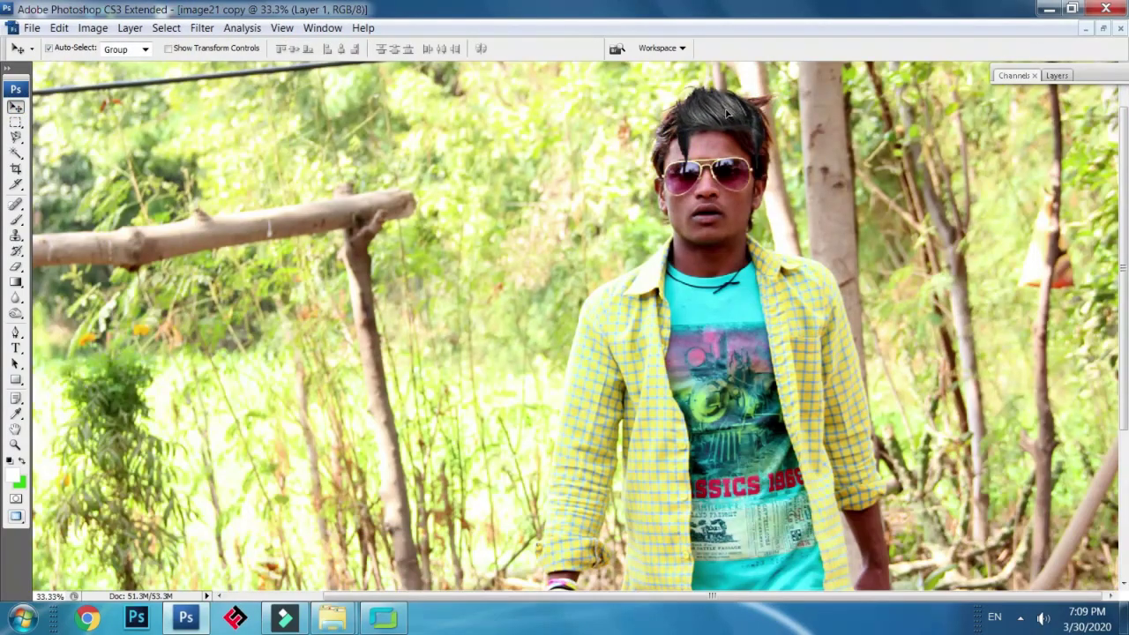
Free-transform the hair layer, scaling it to about 136%, rotating it about 3.4° and fitting it over the man's own hair
{"action": "key", "text": "ctrl+plus"}
{"action": "left_click_drag", "start_coordinate": [770, 100], "coordinate": [585, 477]}
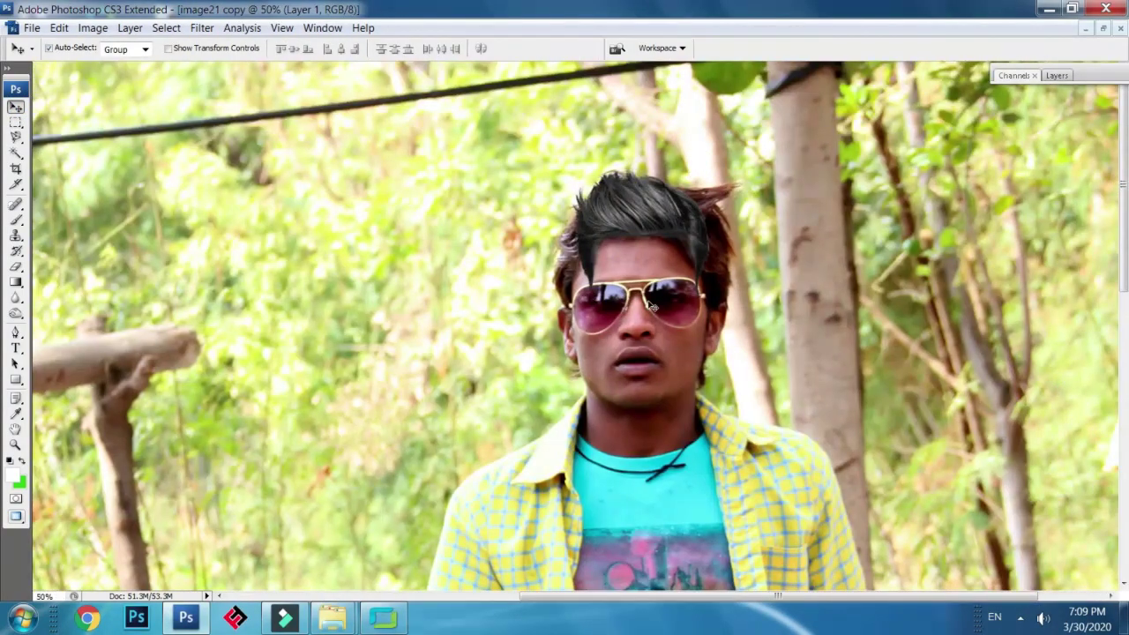
{"action": "key", "text": "ctrl+t"}
{"action": "left_click_drag", "start_coordinate": [710, 162], "coordinate": [742, 130]}
{"action": "left_click_drag", "start_coordinate": [683, 213], "coordinate": [680, 203]}
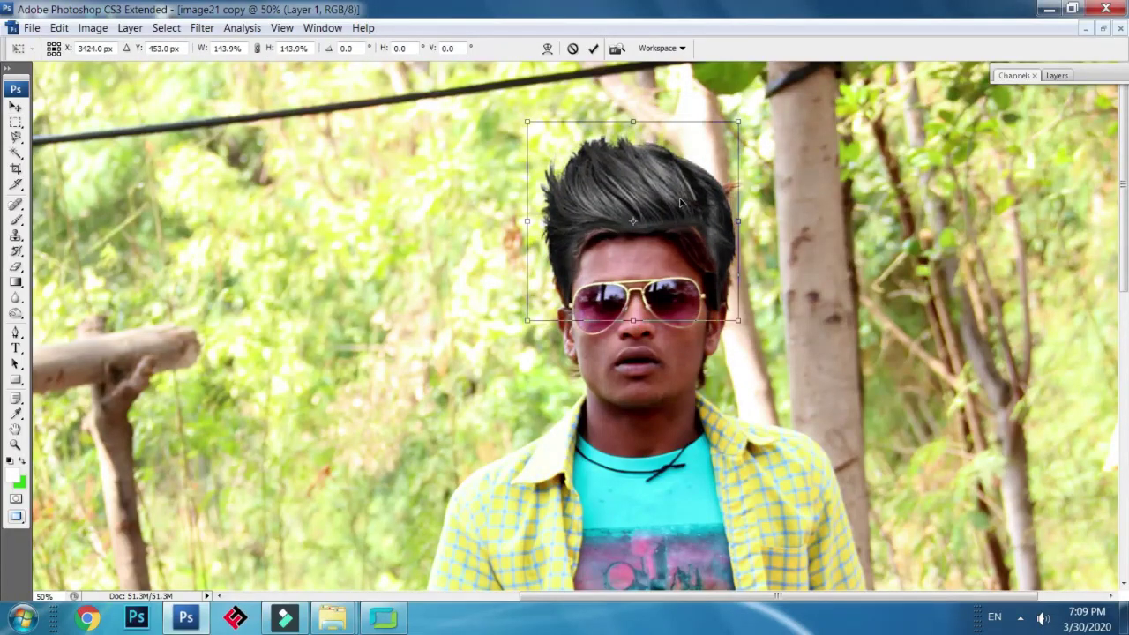
{"action": "left_click_drag", "start_coordinate": [805, 159], "coordinate": [806, 169]}
{"action": "left_click_drag", "start_coordinate": [709, 184], "coordinate": [708, 192]}
{"action": "left_click_drag", "start_coordinate": [742, 131], "coordinate": [736, 136]}
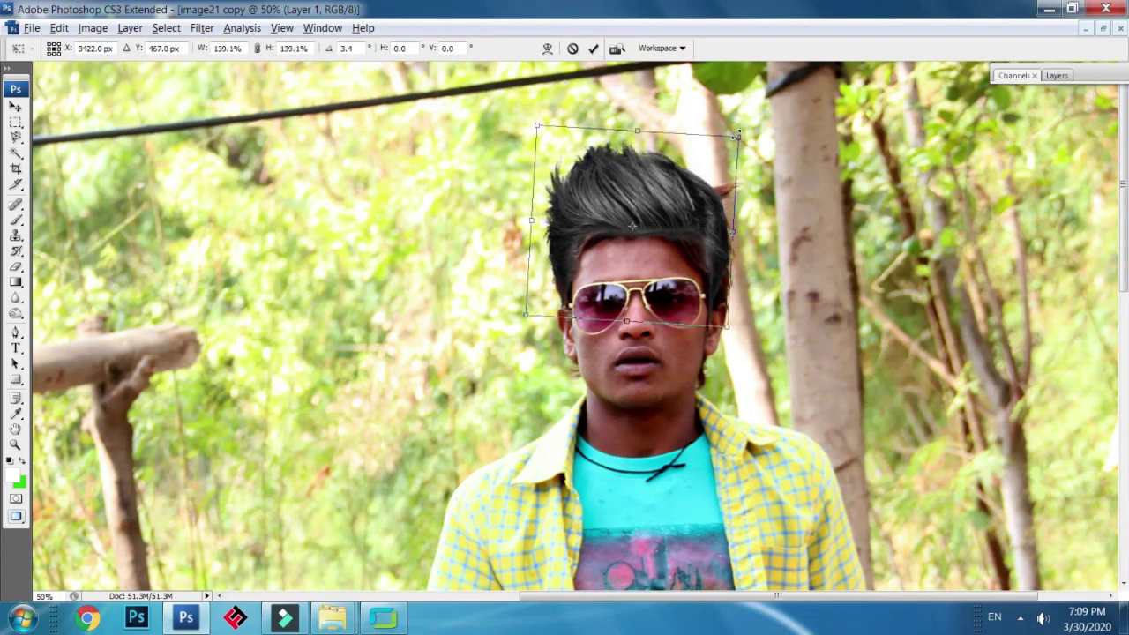
{"action": "left_click_drag", "start_coordinate": [708, 184], "coordinate": [710, 186]}
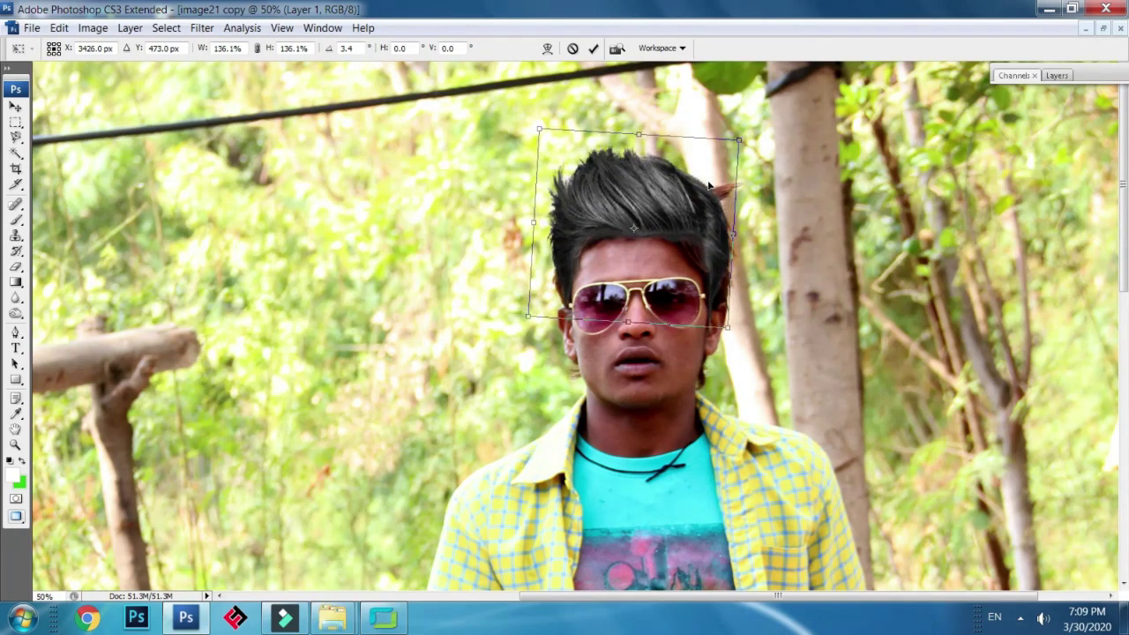
{"action": "left_click_drag", "start_coordinate": [692, 238], "coordinate": [722, 236]}
{"action": "double_click", "coordinate": [671, 228]}
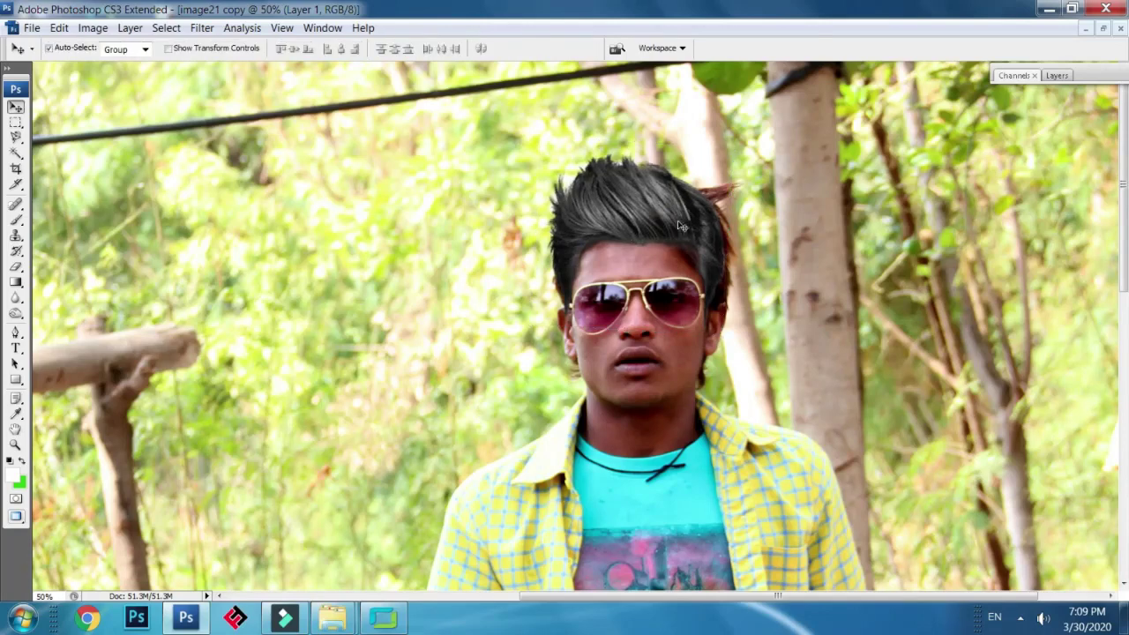
Tint the hair layer brown with Color Balance midtone levels of about +14, -52 and -71
{"action": "right_click", "coordinate": [647, 220]}
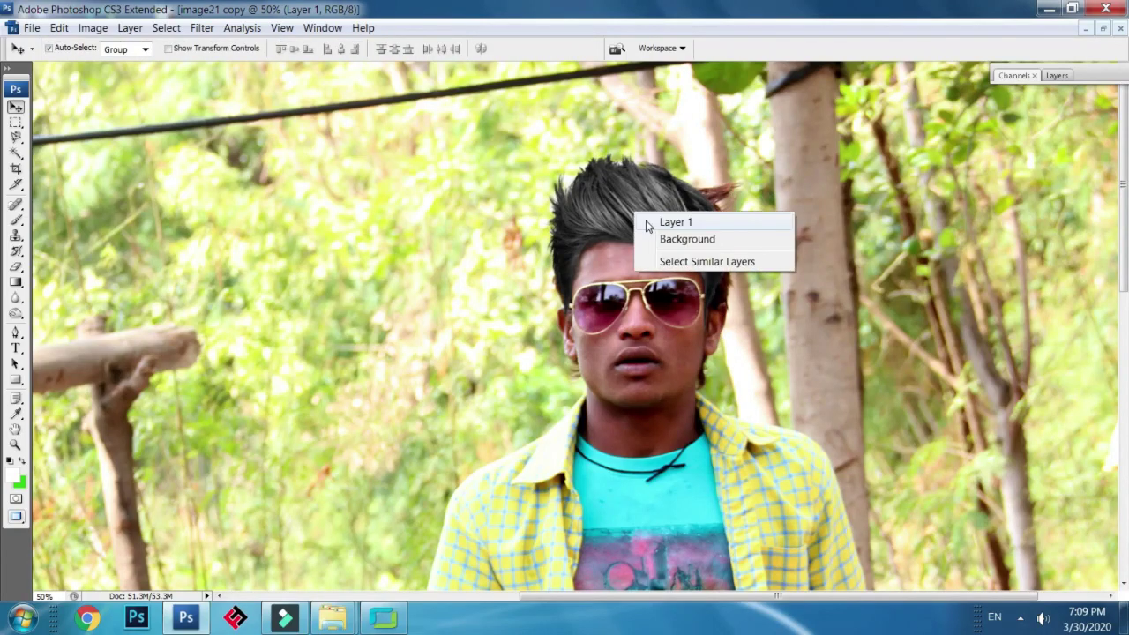
{"action": "left_click", "coordinate": [649, 222]}
{"action": "key", "text": "ctrl+b"}
{"action": "left_click_drag", "start_coordinate": [784, 157], "coordinate": [882, 157]}
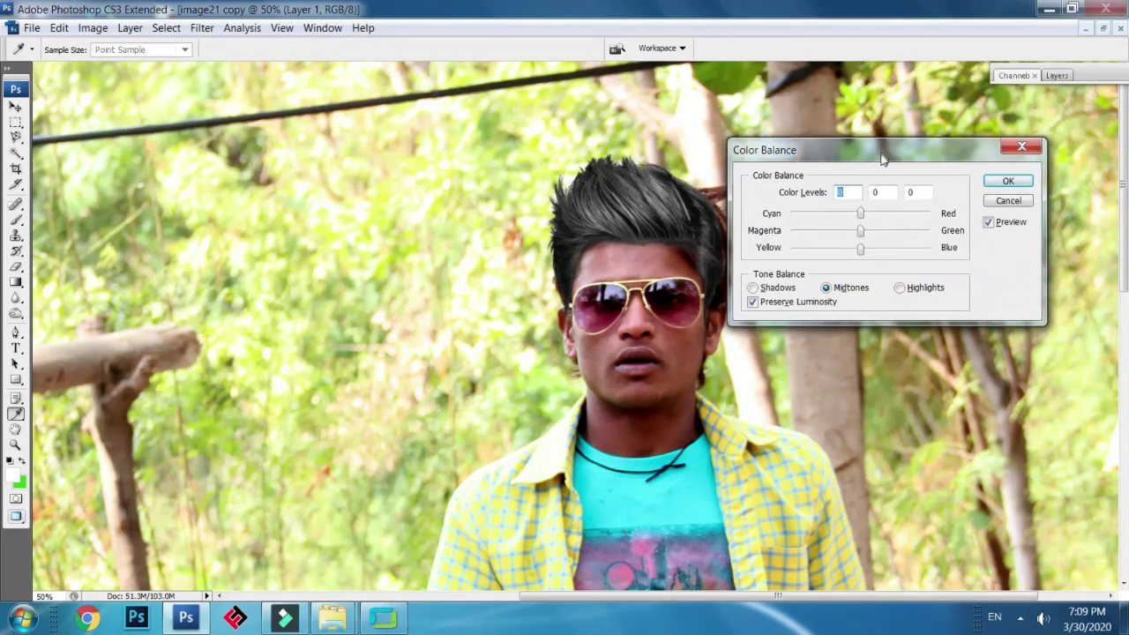
{"action": "left_click_drag", "start_coordinate": [863, 250], "coordinate": [840, 232]}
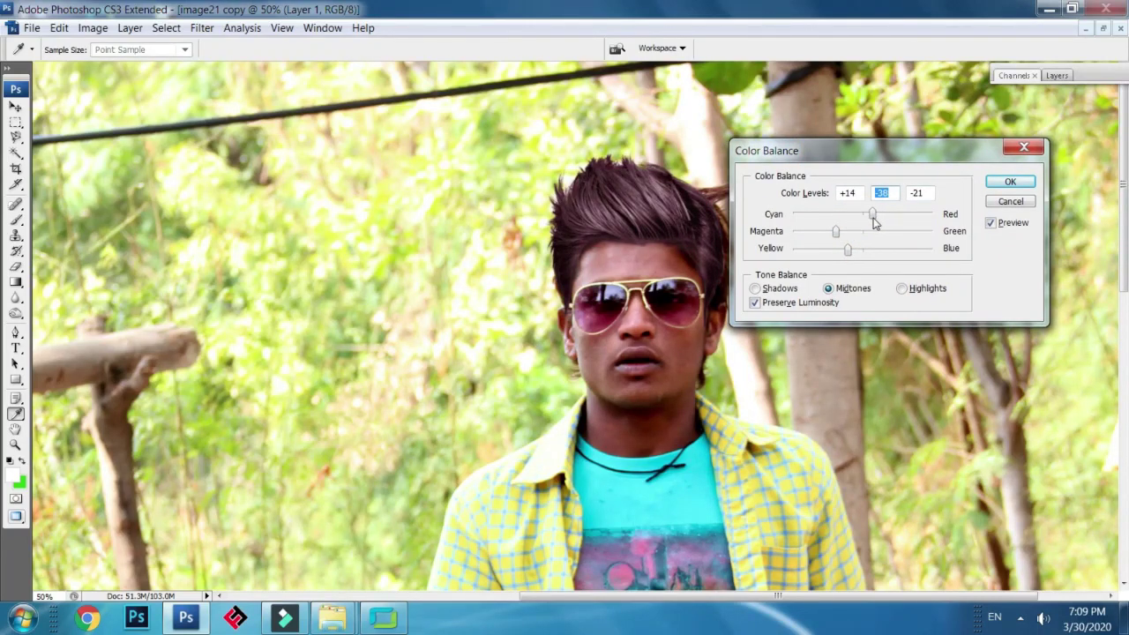
{"action": "left_click_drag", "start_coordinate": [833, 234], "coordinate": [824, 254]}
{"action": "left_click", "coordinate": [814, 250]}
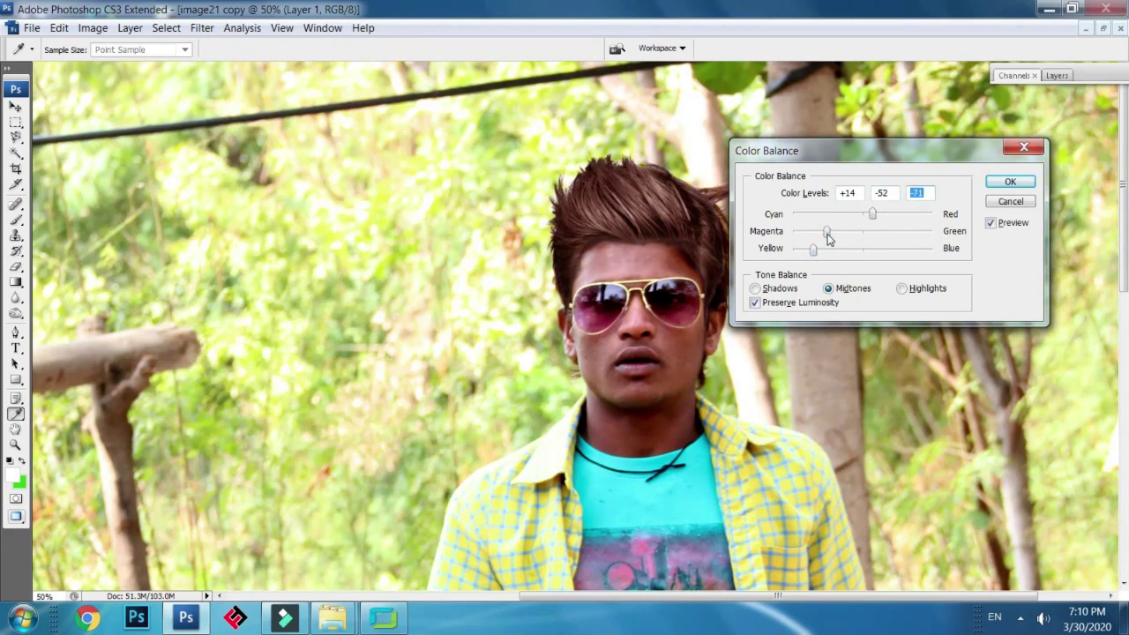
{"action": "left_click", "coordinate": [1011, 182]}
Retouch the side of the hair above the ear with the Clone Stamp tool at 47% opacity and 57% flow
{"action": "key", "text": "v"}
{"action": "key", "text": "ctrl+plus"}
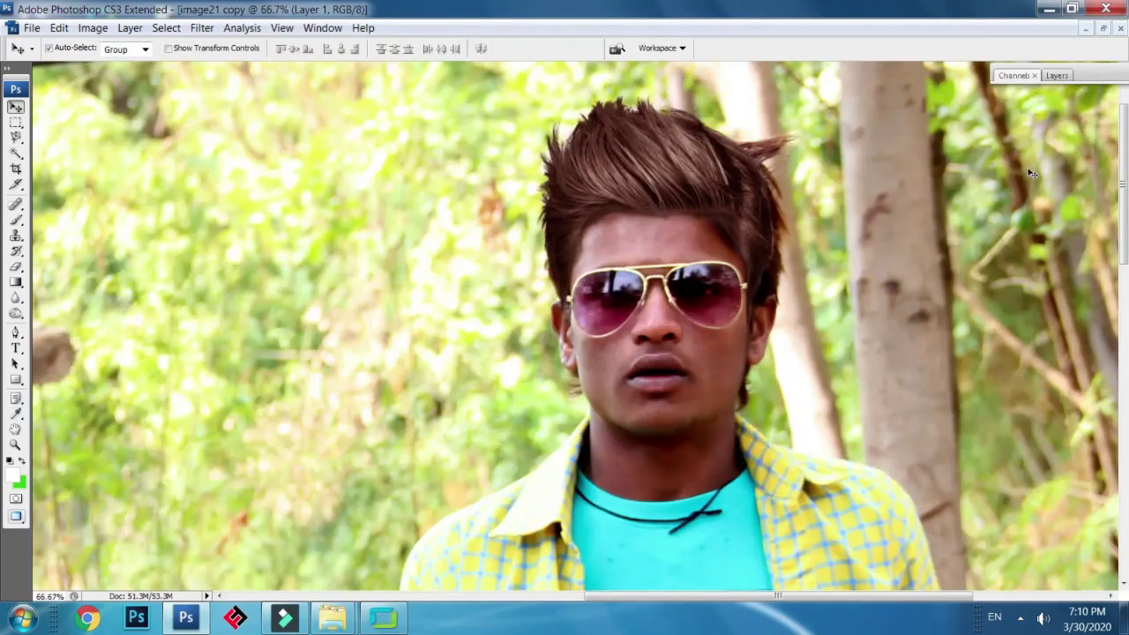
{"action": "left_click", "coordinate": [16, 234]}
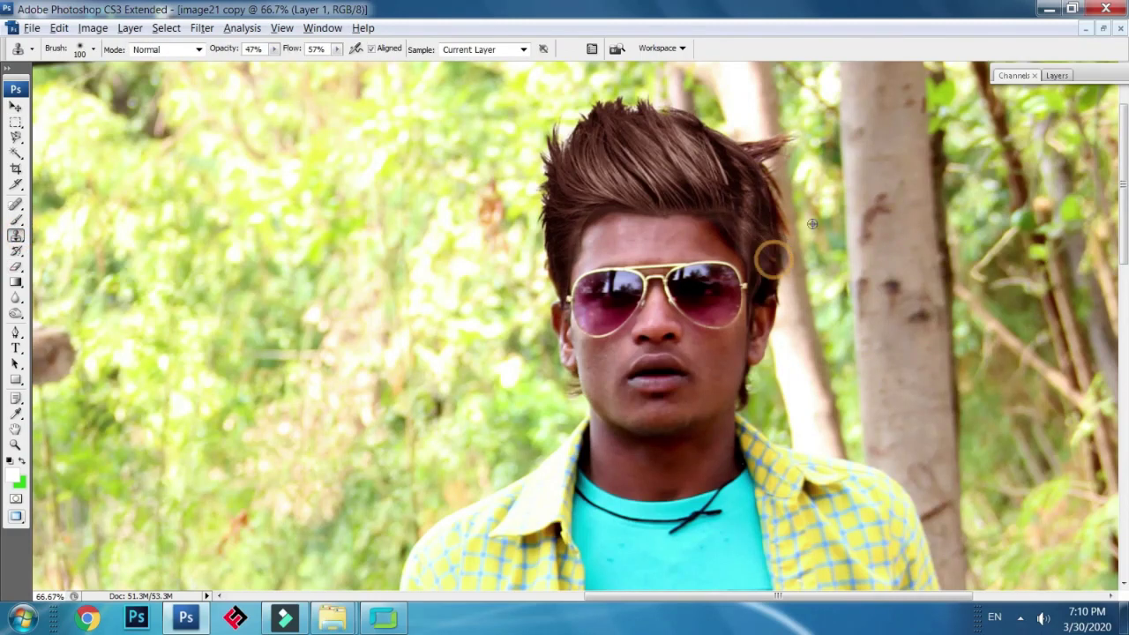
{"action": "mouse_move", "coordinate": [768, 212]}
{"action": "left_mouse_down"}
{"action": "mouse_move", "coordinate": [758, 180]}
{"action": "mouse_move", "coordinate": [771, 203]}
{"action": "left_mouse_up"}
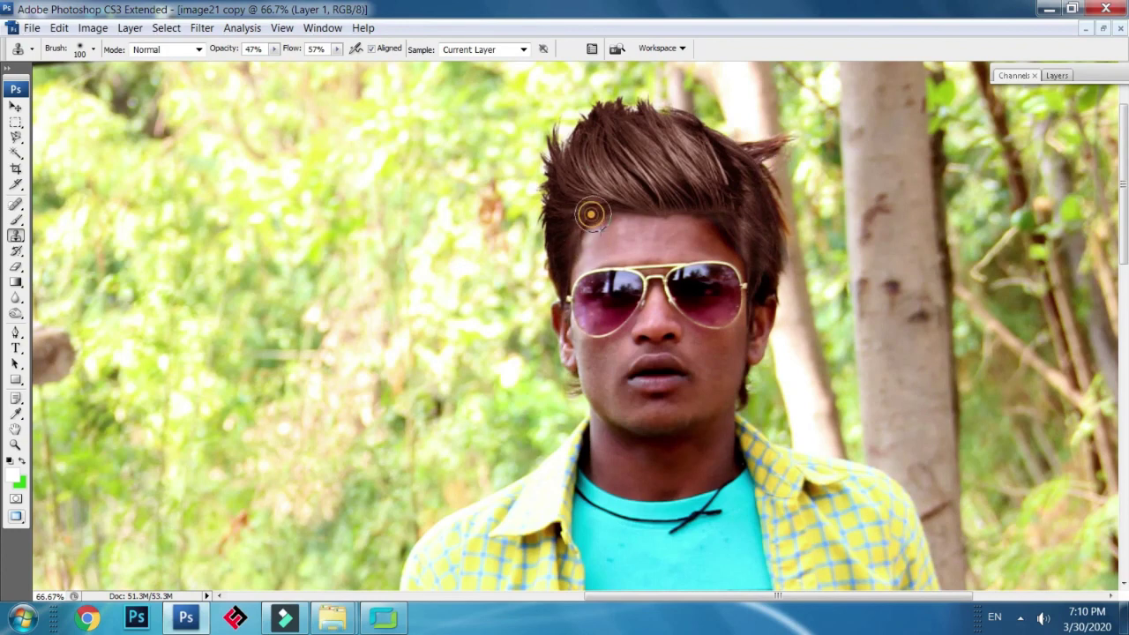
Switch to the Move tool and select the Background layer directly from the image
{"action": "right_click", "coordinate": [640, 189]}
{"action": "key", "text": "v"}
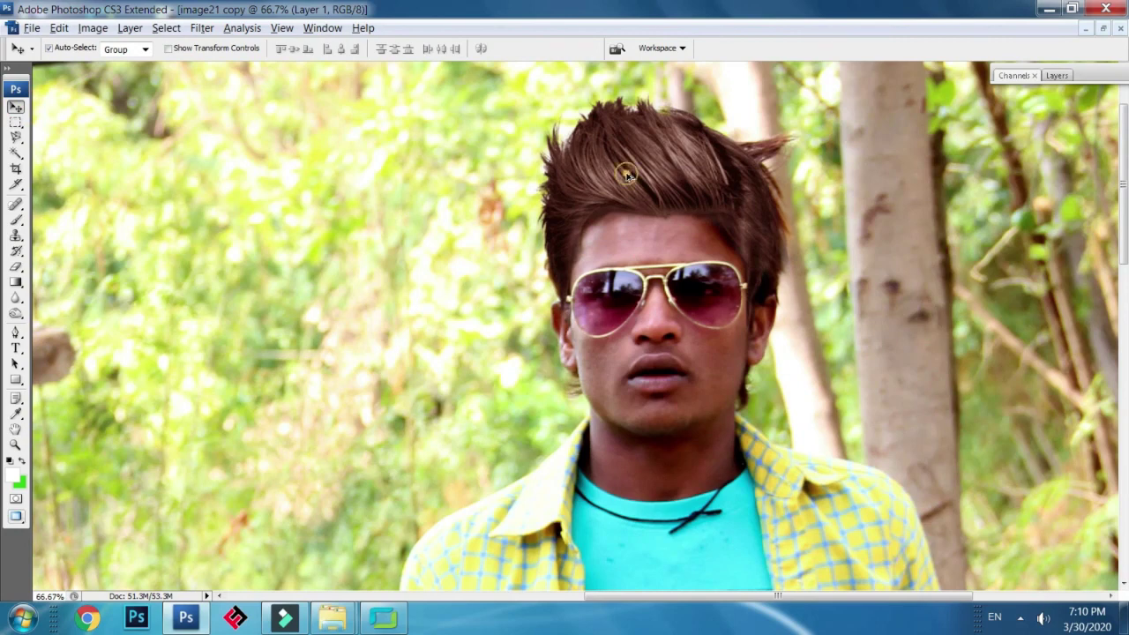
{"action": "right_click", "coordinate": [627, 175]}
{"action": "left_click", "coordinate": [635, 191]}
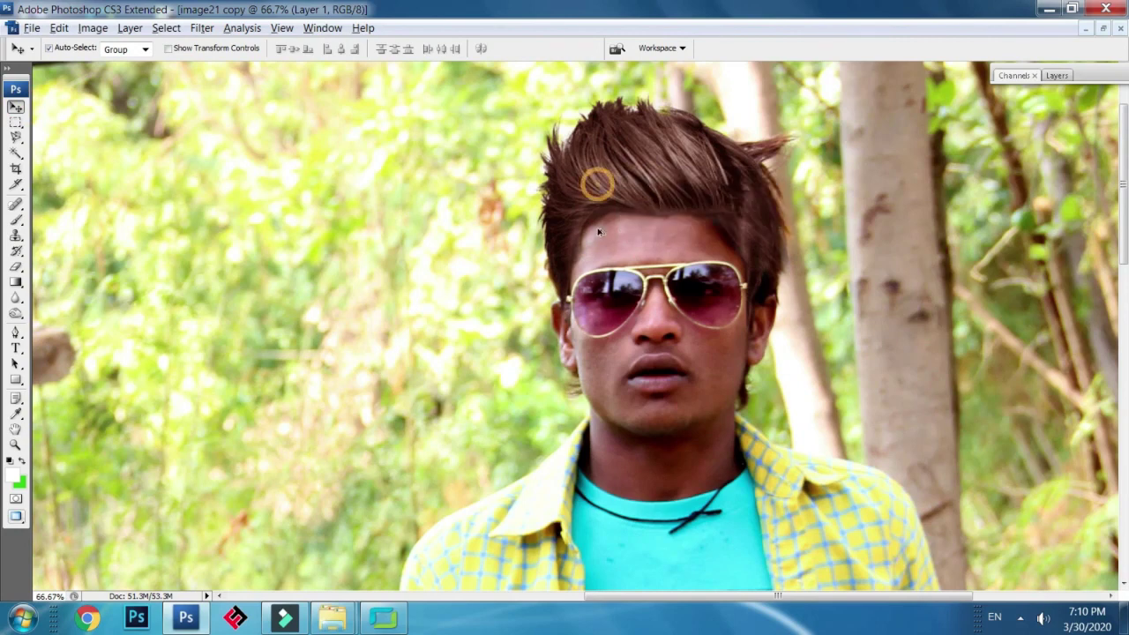
{"action": "right_click", "coordinate": [647, 243]}
{"action": "left_click", "coordinate": [655, 255]}
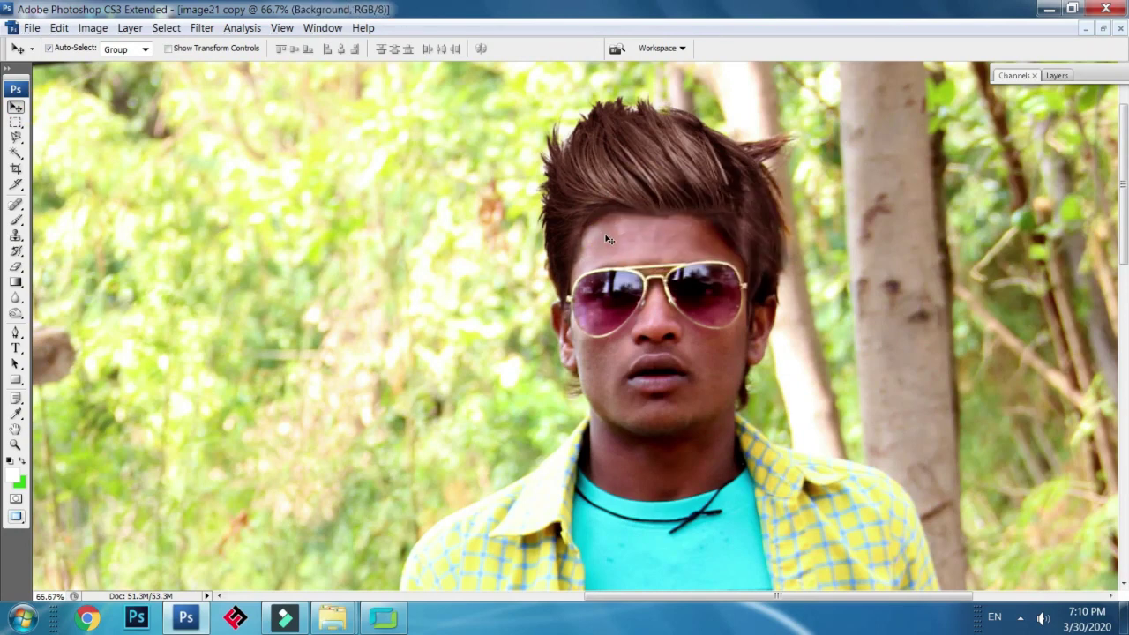
Pick the layer for retouching directly on the image around the forehead and hairline
{"action": "key", "text": "super"}
{"action": "key", "text": "super"}
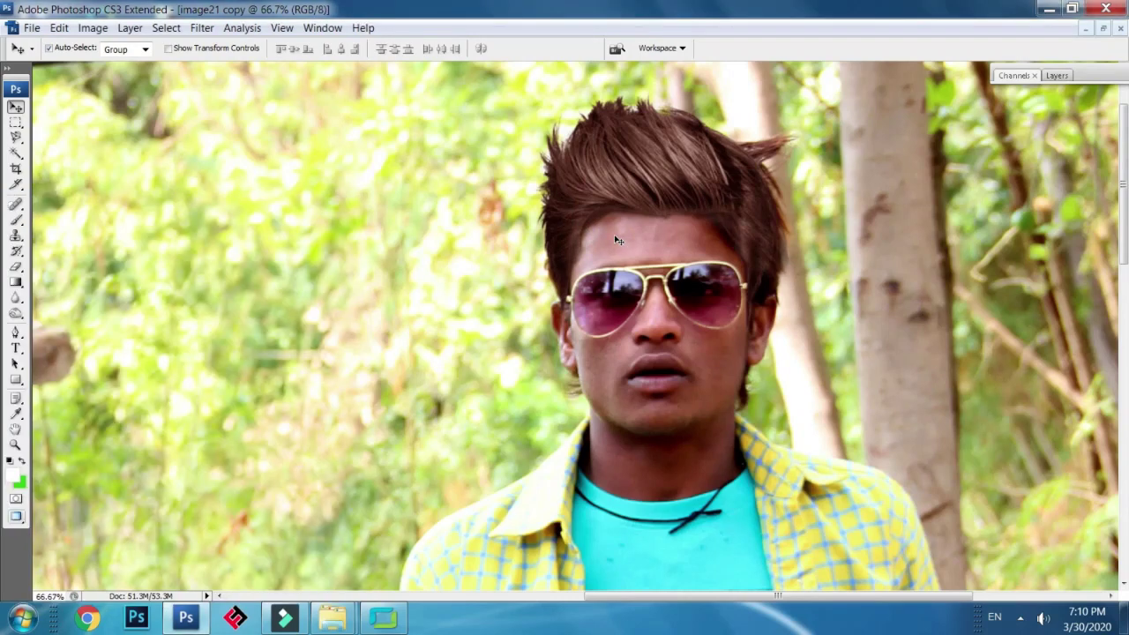
{"action": "left_click", "coordinate": [618, 236]}
{"action": "left_click", "coordinate": [558, 235]}
{"action": "left_click", "coordinate": [601, 241]}
{"action": "left_click", "coordinate": [624, 245]}
{"action": "left_click", "coordinate": [627, 245]}
{"action": "left_click", "coordinate": [582, 201]}
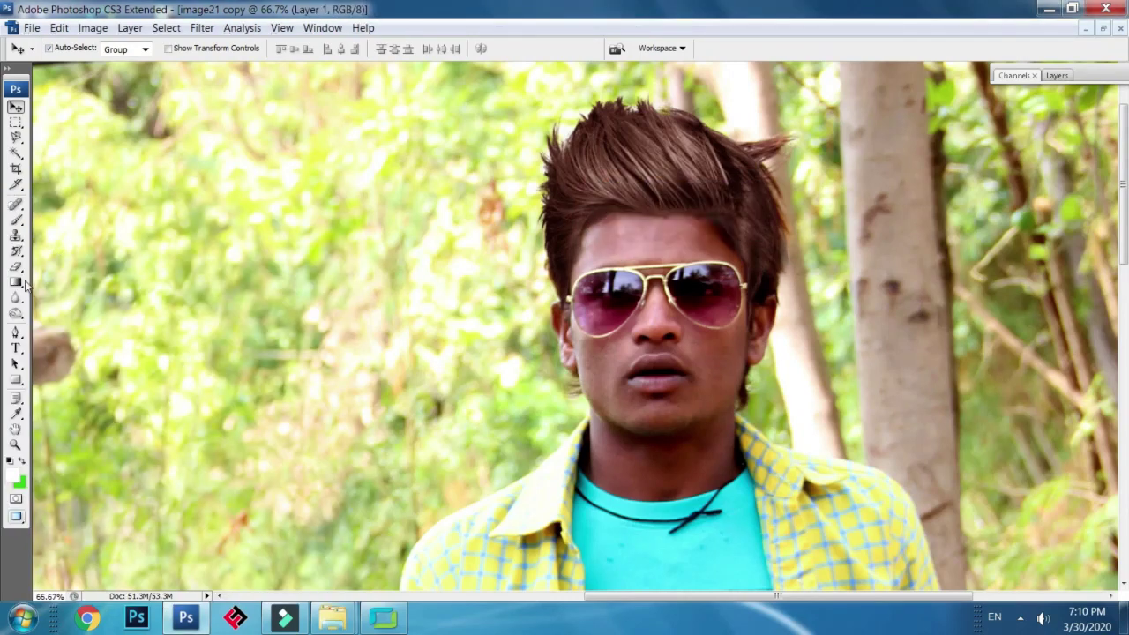
Blend the hairline at the man's right temple and forehead with the Clone Stamp at 47% opacity and 57% flow
{"action": "left_click", "coordinate": [16, 235]}
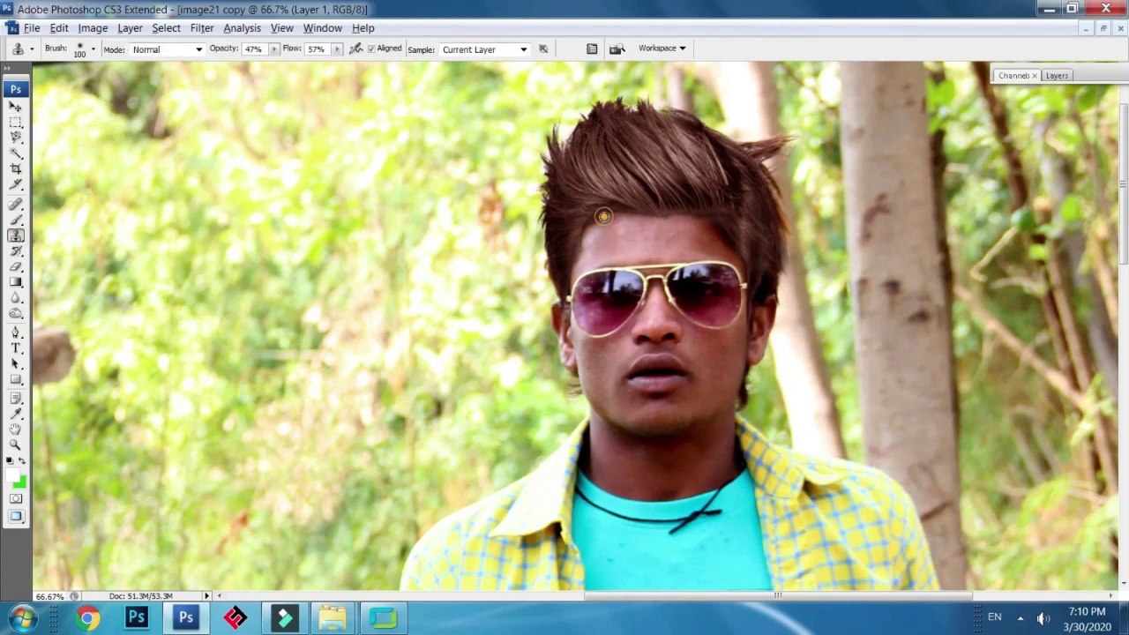
{"action": "left_click", "coordinate": [579, 233]}
{"action": "left_click", "coordinate": [651, 215], "text": "alt"}
{"action": "left_click", "coordinate": [591, 204]}
{"action": "left_click", "coordinate": [630, 227], "text": "alt"}
{"action": "left_click", "coordinate": [578, 233]}
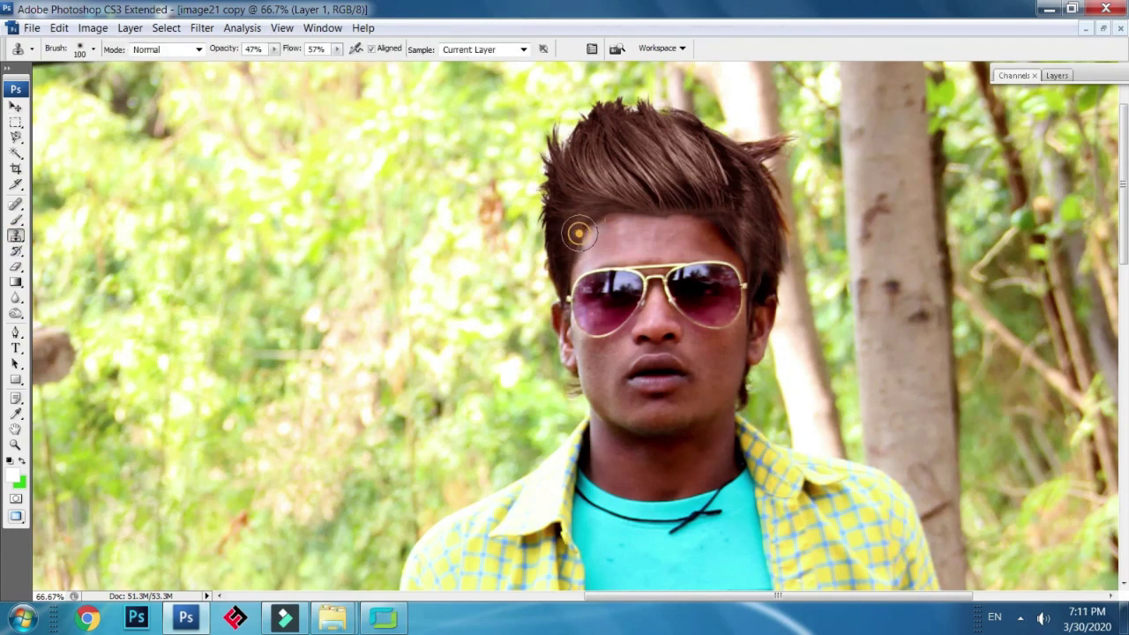
{"action": "left_click", "coordinate": [582, 244]}
{"action": "left_click", "coordinate": [574, 258]}
{"action": "left_click", "coordinate": [711, 227], "text": "alt"}
{"action": "left_click", "coordinate": [662, 213]}
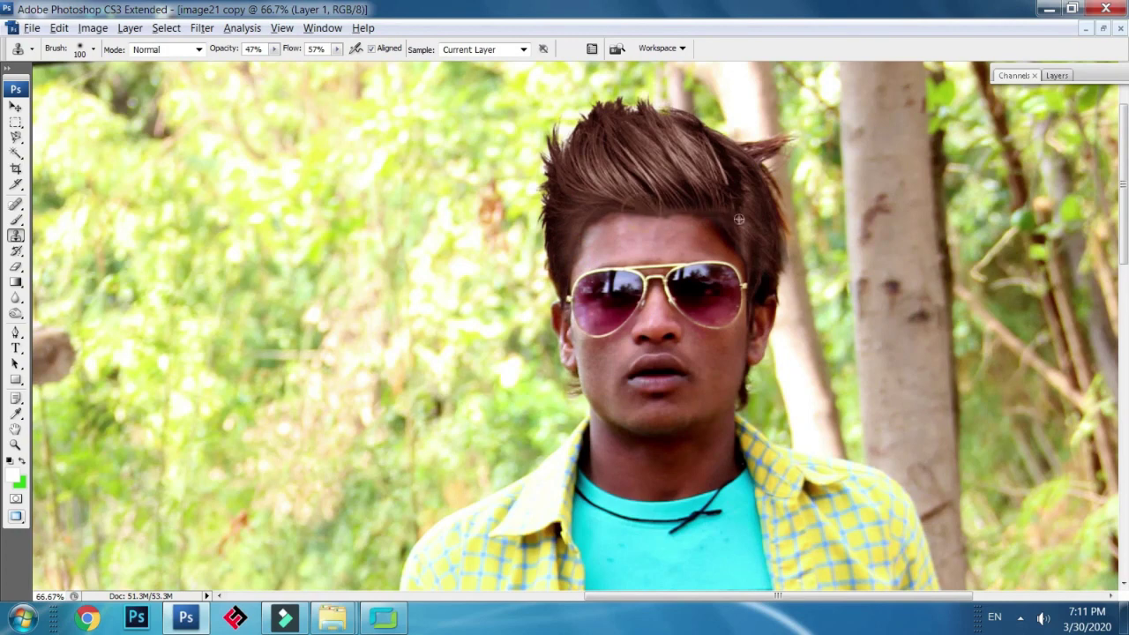
Clone hair texture along the hairline at the man's left temple to hide the join with his own hair
{"action": "left_click", "coordinate": [744, 228], "text": "alt"}
{"action": "left_click", "coordinate": [722, 209]}
{"action": "left_click", "coordinate": [726, 196], "text": "alt"}
{"action": "left_click", "coordinate": [723, 218]}
{"action": "left_click", "coordinate": [706, 175], "text": "alt"}
{"action": "left_click", "coordinate": [721, 214]}
{"action": "left_click", "coordinate": [736, 236]}
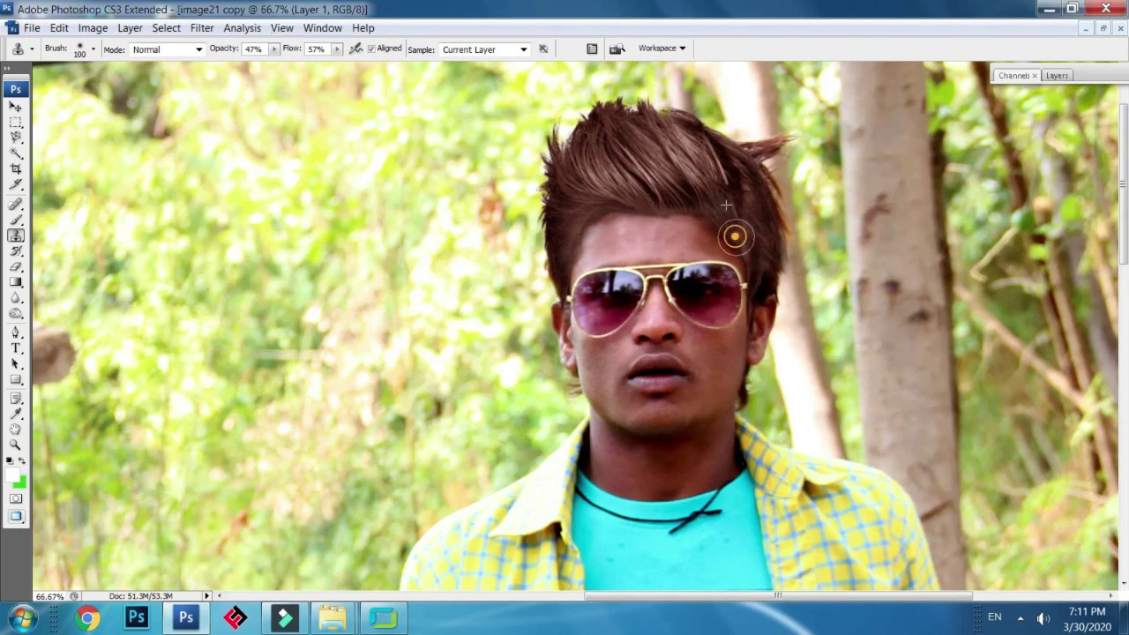
Clone darker hair over the light strands and seam on the tree-facing side of the hairstyle
{"action": "left_click", "coordinate": [735, 215], "text": "alt"}
{"action": "left_click", "coordinate": [697, 210]}
{"action": "left_click", "coordinate": [766, 223], "text": "alt"}
{"action": "left_click", "coordinate": [724, 191], "text": "alt"}
{"action": "left_click", "coordinate": [716, 159]}
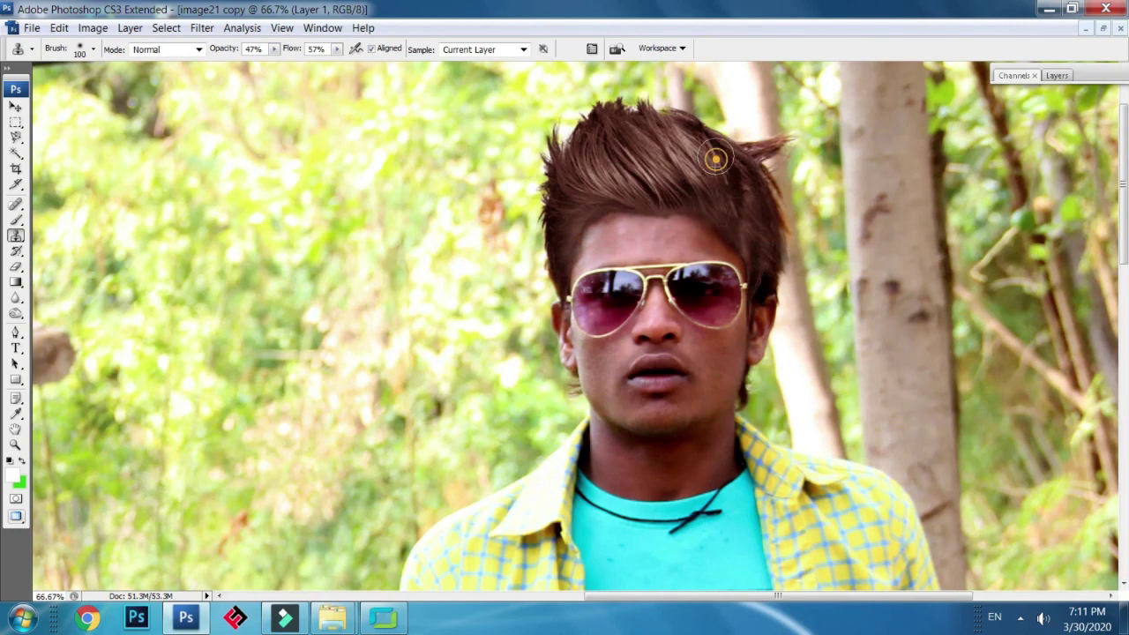
{"action": "left_click", "coordinate": [739, 208], "text": "alt"}
{"action": "left_click", "coordinate": [733, 186]}
Try to clone background over the hair spike sticking out on the tree-facing side of the head
{"action": "key", "text": "ctrl+minus"}
{"action": "key", "text": "ctrl+minus"}
{"action": "key", "text": "ctrl+minus"}
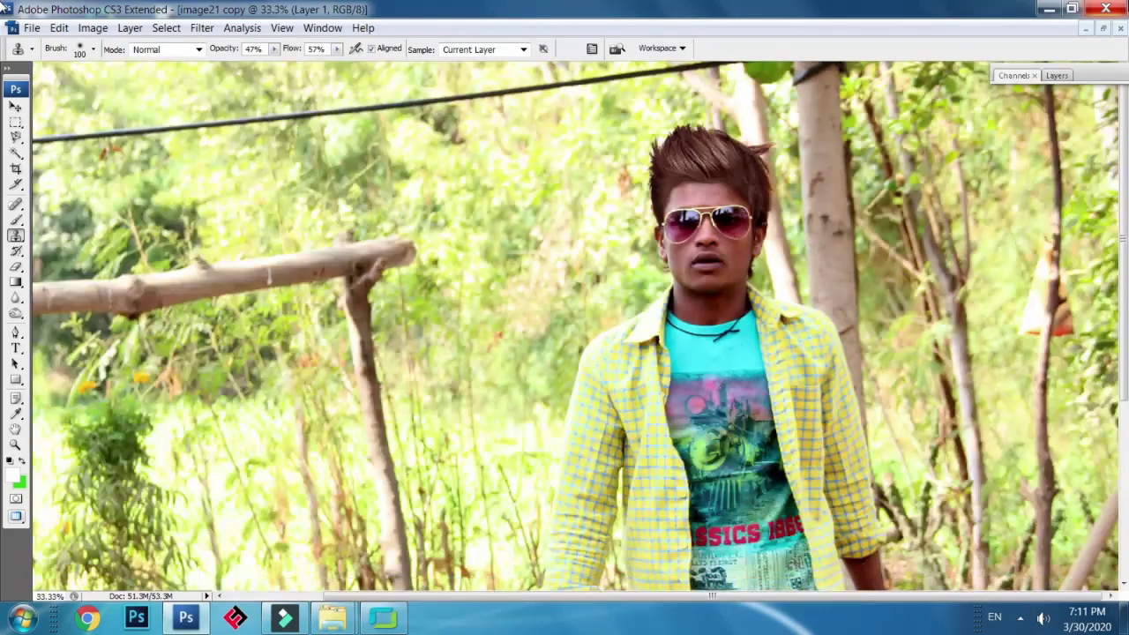
{"action": "key", "text": "ctrl+plus"}
{"action": "key", "text": "ctrl+plus"}
{"action": "left_click_drag", "start_coordinate": [847, 114], "coordinate": [515, 311]}
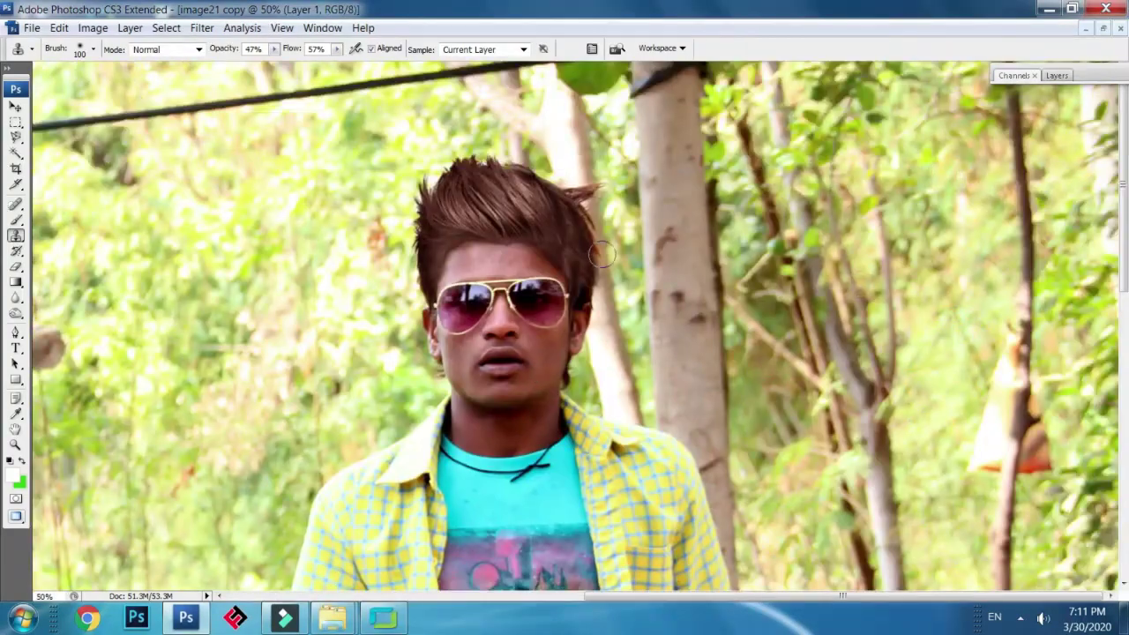
{"action": "left_click", "coordinate": [605, 252], "text": "alt"}
{"action": "left_click", "coordinate": [585, 194]}
{"action": "key", "text": "ctrl+z"}
Select the Background layer and clone nearby foliage over the hair spike sticking out beside the head
{"action": "right_click", "coordinate": [659, 187], "text": "ctrl"}
{"action": "left_click", "coordinate": [681, 192]}
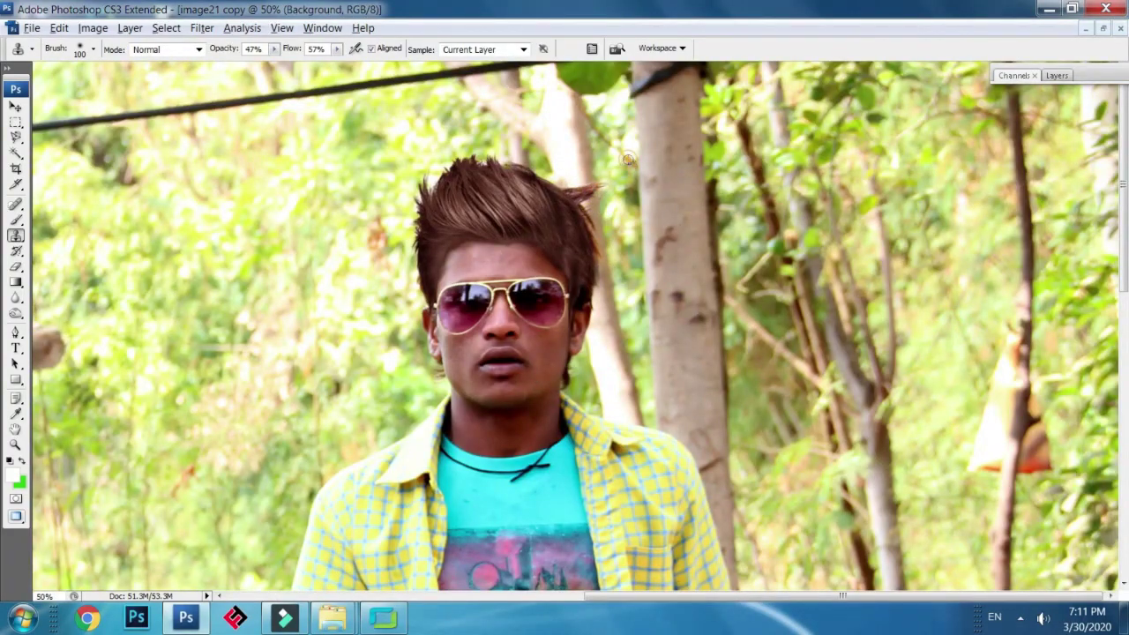
{"action": "left_click", "coordinate": [628, 157], "text": "alt"}
{"action": "left_click", "coordinate": [584, 191]}
{"action": "left_click", "coordinate": [613, 160], "text": "alt"}
{"action": "left_click", "coordinate": [573, 190]}
{"action": "left_click", "coordinate": [594, 163], "text": "alt"}
{"action": "left_click", "coordinate": [585, 189]}
{"action": "left_click", "coordinate": [585, 200]}
Clean up the remains of the removed hair spike by cloning nearby background beside the hair outline
{"action": "left_click", "coordinate": [627, 223], "text": "alt"}
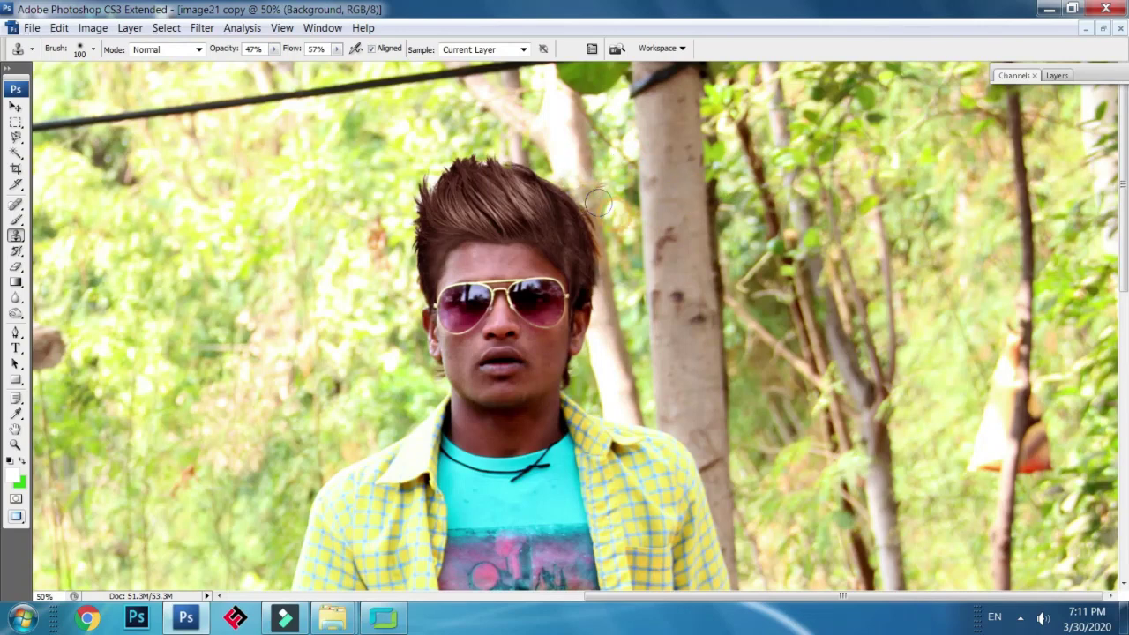
{"action": "left_click", "coordinate": [583, 186]}
{"action": "left_click", "coordinate": [588, 217], "text": "alt"}
{"action": "left_click", "coordinate": [591, 165], "text": "alt"}
{"action": "left_click", "coordinate": [587, 188]}
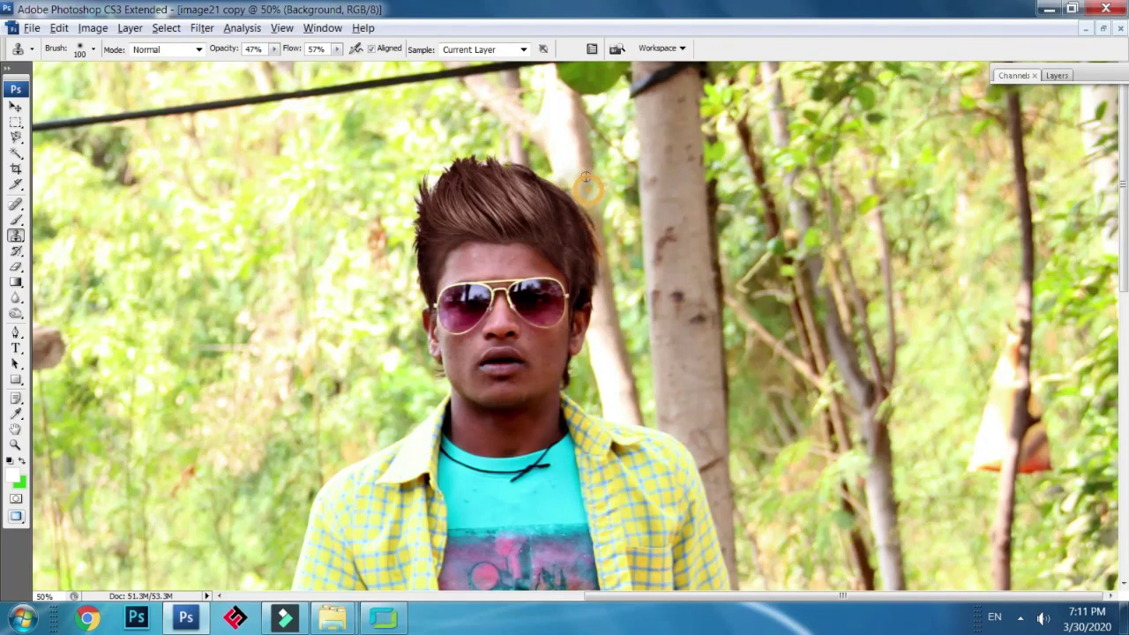
{"action": "left_click", "coordinate": [578, 152], "text": "alt"}
{"action": "left_click", "coordinate": [586, 190]}
{"action": "left_click", "coordinate": [551, 227], "text": "alt"}
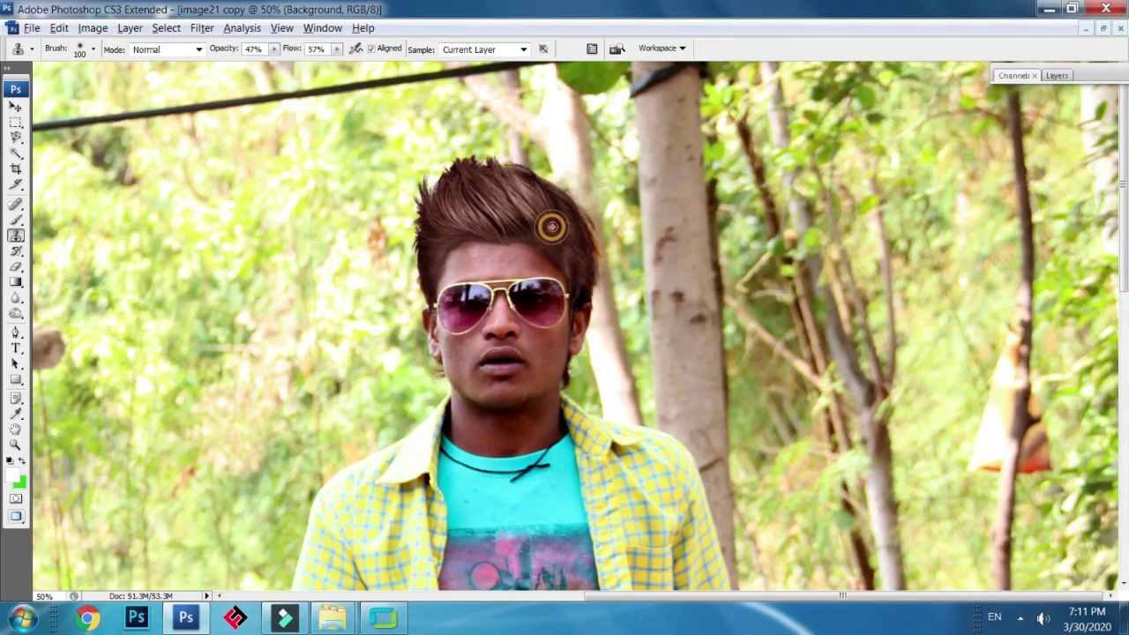
Clone hair over the forehead hairline near the man's left temple on the Background layer
{"action": "scroll", "coordinate": [573, 211], "scroll_direction": "down", "scroll_amount": 4}
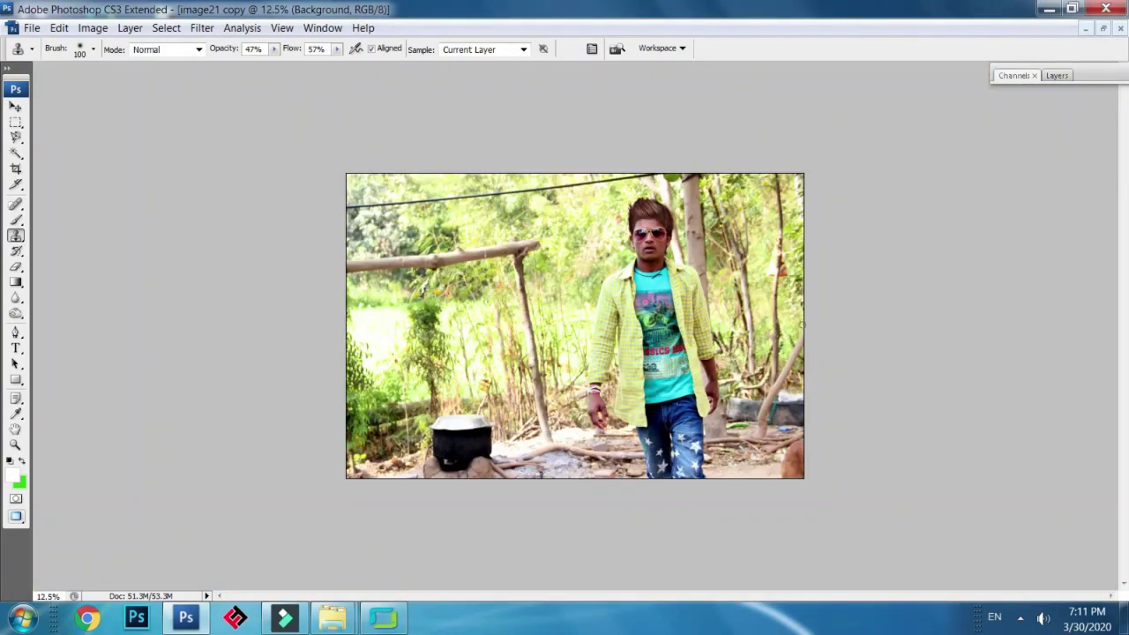
{"action": "scroll", "coordinate": [785, 284], "scroll_direction": "up", "scroll_amount": 4}
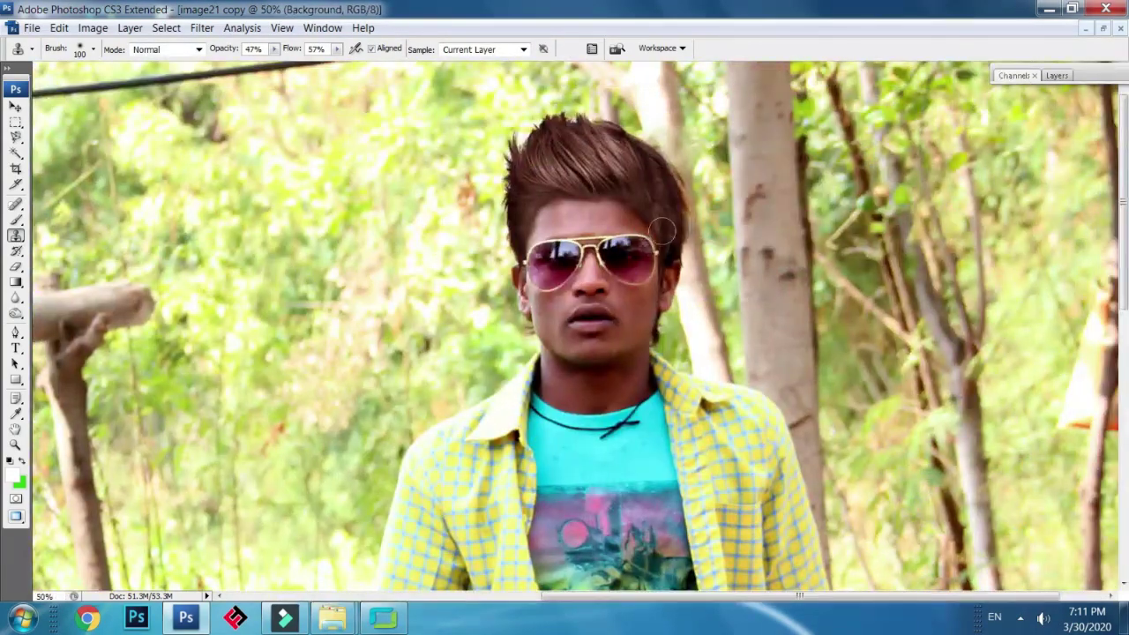
{"action": "left_click", "coordinate": [651, 214], "text": "alt"}
{"action": "left_click", "coordinate": [647, 211], "text": "alt"}
{"action": "left_click", "coordinate": [636, 198]}
{"action": "left_click", "coordinate": [642, 182], "text": "alt"}
{"action": "left_click", "coordinate": [615, 202]}
{"action": "left_click", "coordinate": [635, 184], "text": "alt"}
{"action": "left_click", "coordinate": [623, 196]}
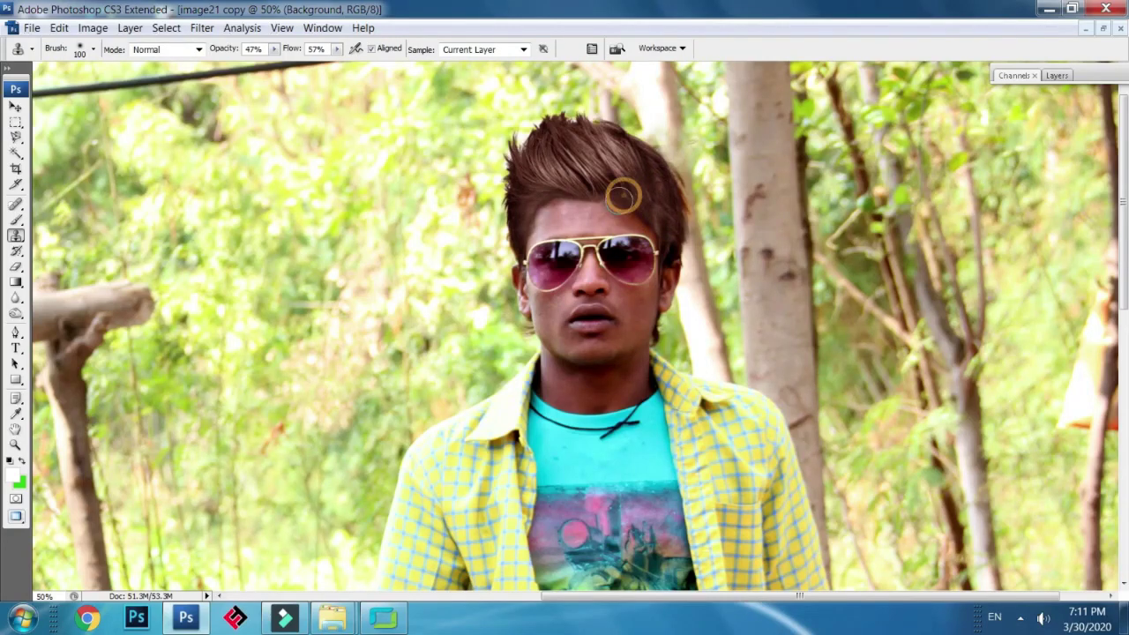
Clone background along the outer edge of the tree-facing side of the hair, down to the ear, to remove stray strands
{"action": "left_click", "coordinate": [690, 165], "text": "alt"}
{"action": "left_click_drag", "start_coordinate": [690, 170], "coordinate": [684, 233]}
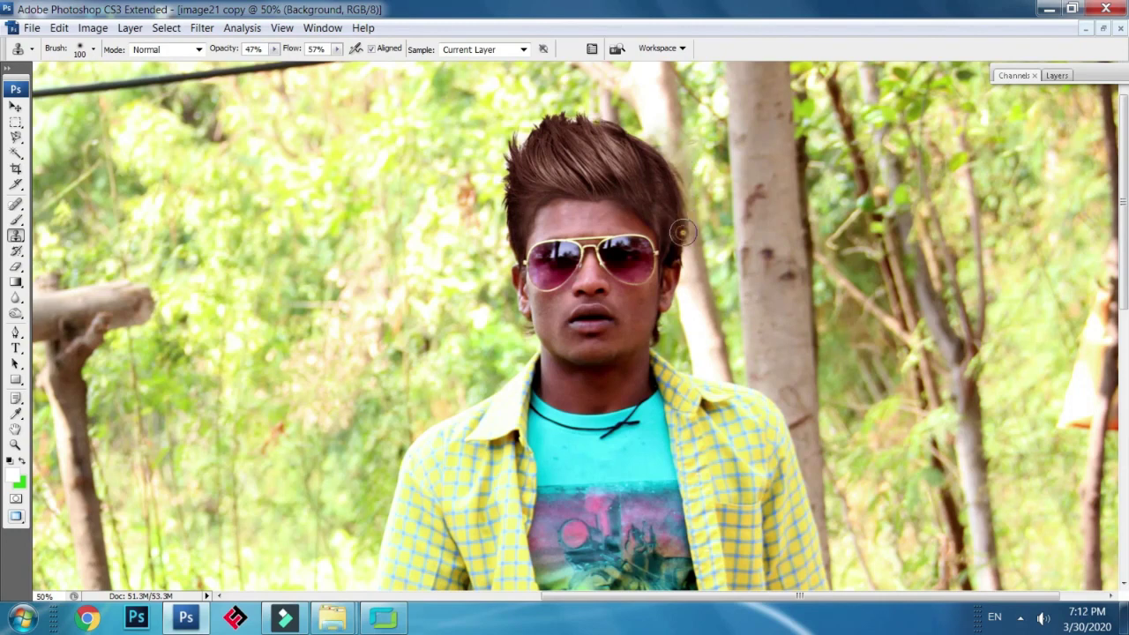
{"action": "right_click", "coordinate": [702, 184]}
{"action": "left_click", "coordinate": [699, 141]}
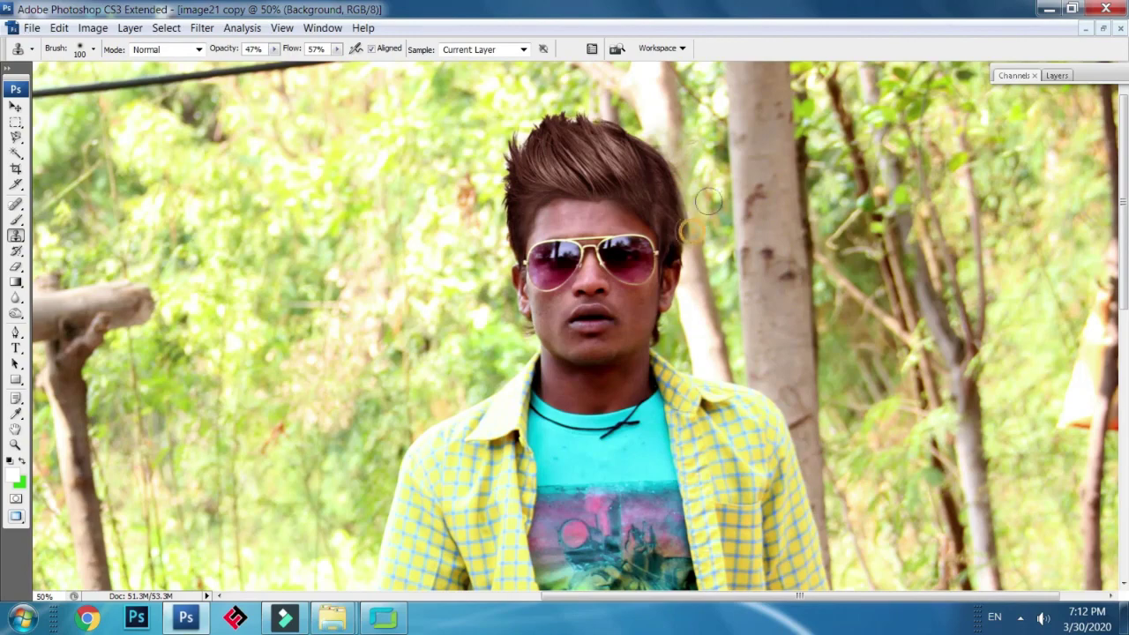
{"action": "key", "text": "ctrl+alt+0"}
{"action": "left_click_drag", "start_coordinate": [785, 154], "coordinate": [412, 410]}
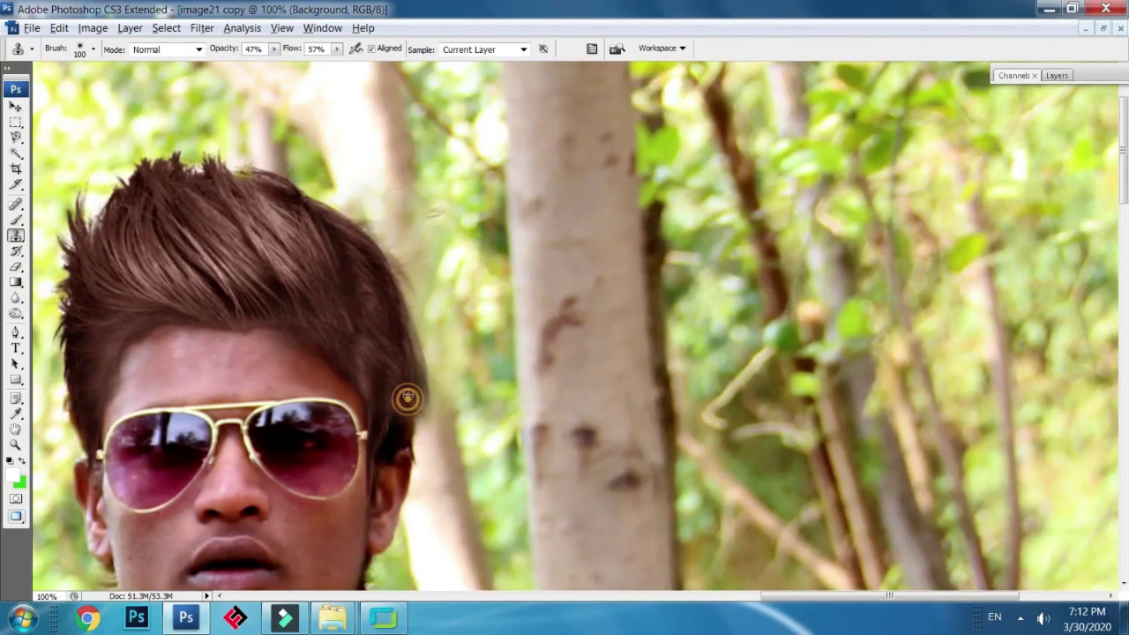
Examine the whole retouched photo, both in a separate floating window and maximized
{"action": "key", "text": "ctrl+minus"}
{"action": "key", "text": "ctrl+minus"}
{"action": "key", "text": "ctrl+minus"}
{"action": "key", "text": "ctrl+minus"}
{"action": "key", "text": "ctrl+minus"}
{"action": "key", "text": "ctrl+minus"}
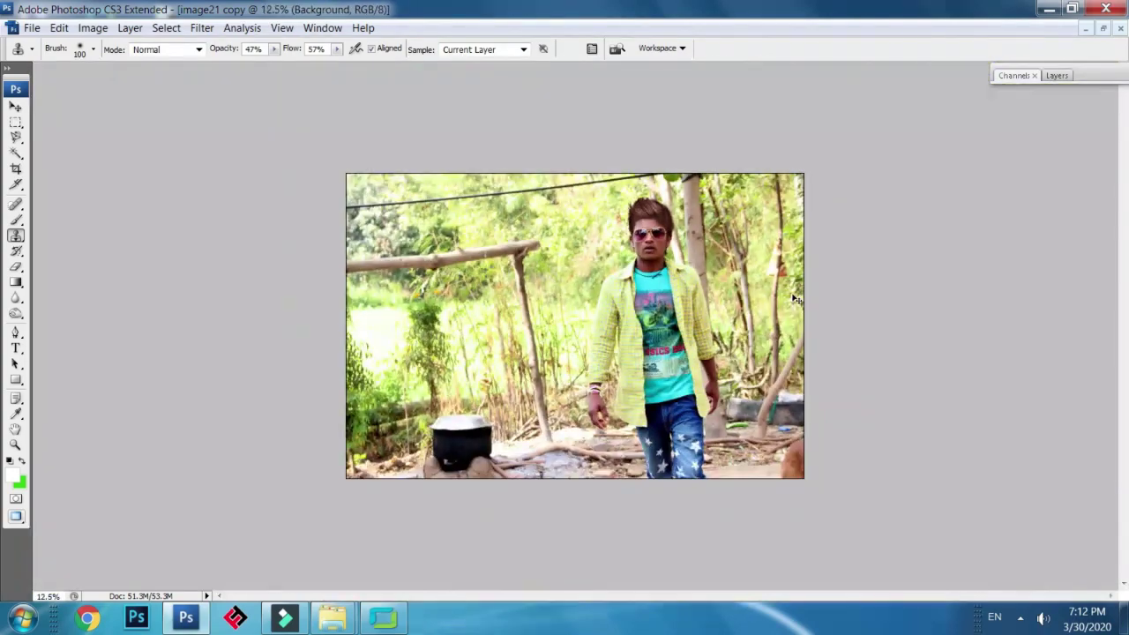
{"action": "left_click", "coordinate": [1103, 29]}
{"action": "left_click_drag", "start_coordinate": [570, 105], "coordinate": [890, 155]}
{"action": "left_click", "coordinate": [1092, 157]}
{"action": "key", "text": "ctrl+plus"}
{"action": "key", "text": "ctrl+plus"}
{"action": "key", "text": "ctrl+minus"}
{"action": "key", "text": "ctrl+minus"}
Activate the Crop tool and set the crop width to 4 in
{"action": "left_click", "coordinate": [15, 169]}
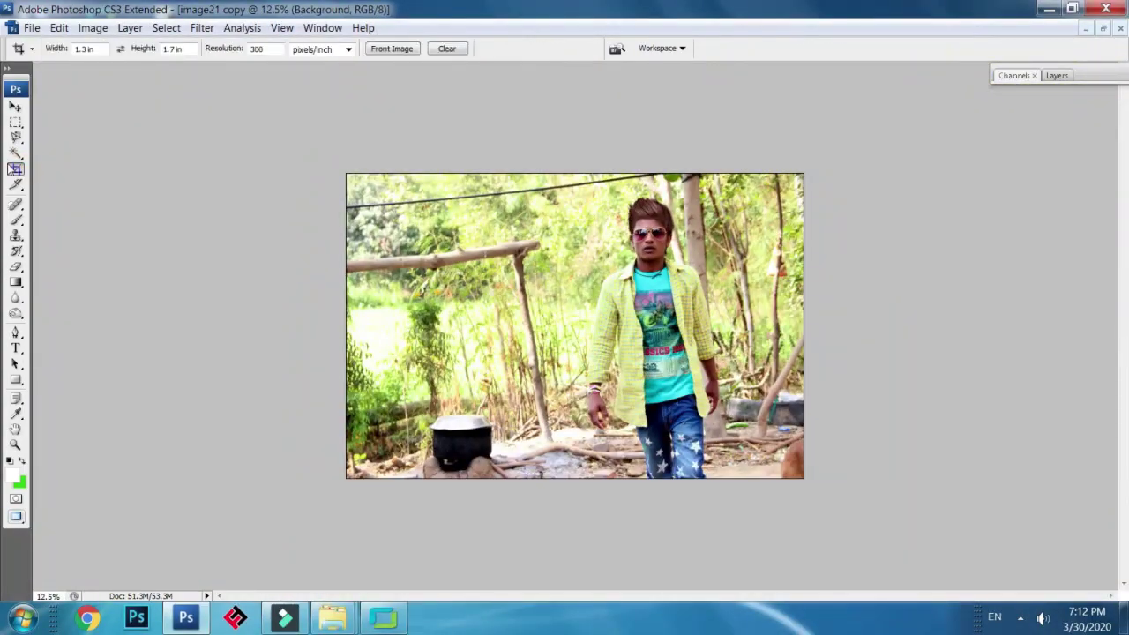
{"action": "left_click", "coordinate": [89, 53]}
{"action": "scroll", "coordinate": [679, 297], "scroll_direction": "up", "scroll_amount": 3}
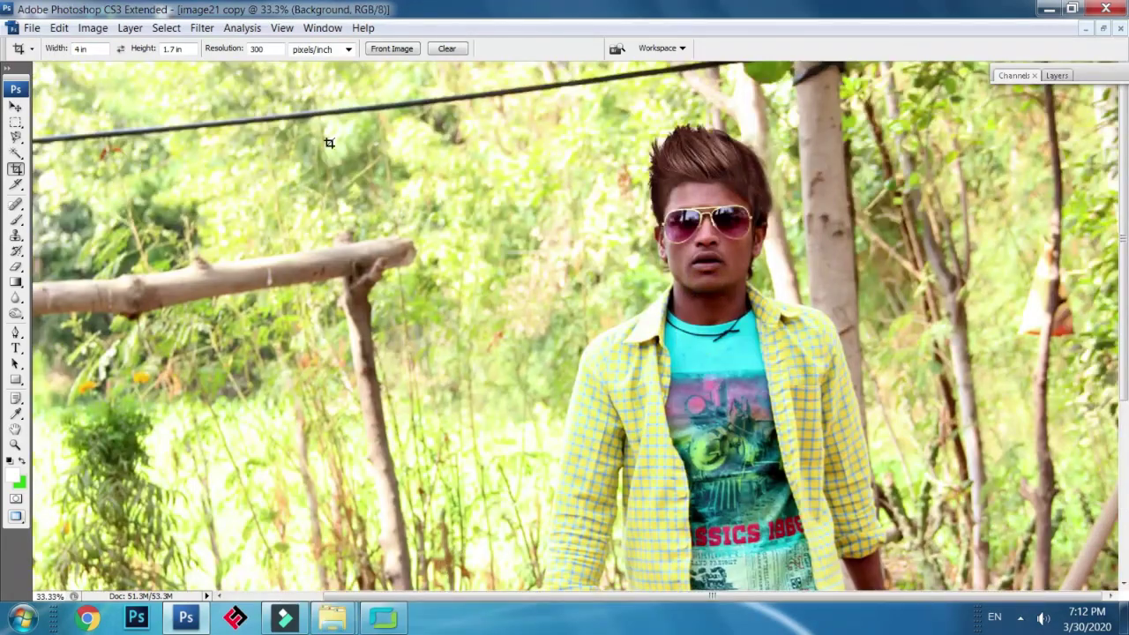
Apply the Imagenomic Portraiture filter to the photo with its default settings
{"action": "left_click", "coordinate": [202, 27]}
{"action": "left_click", "coordinate": [459, 438]}
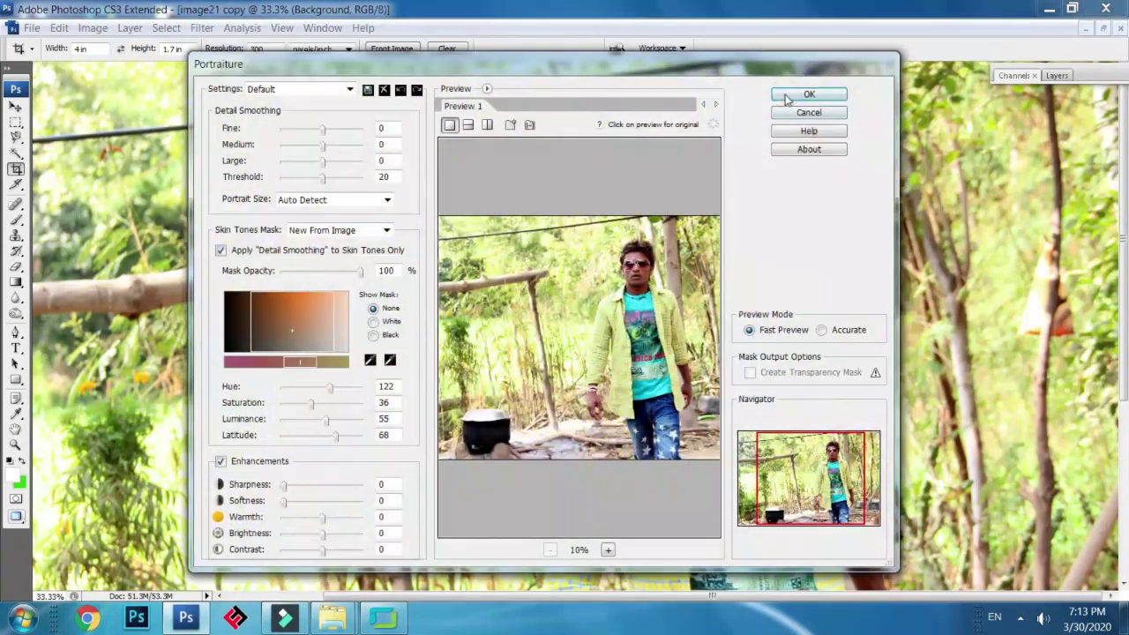
{"action": "left_click", "coordinate": [807, 94]}
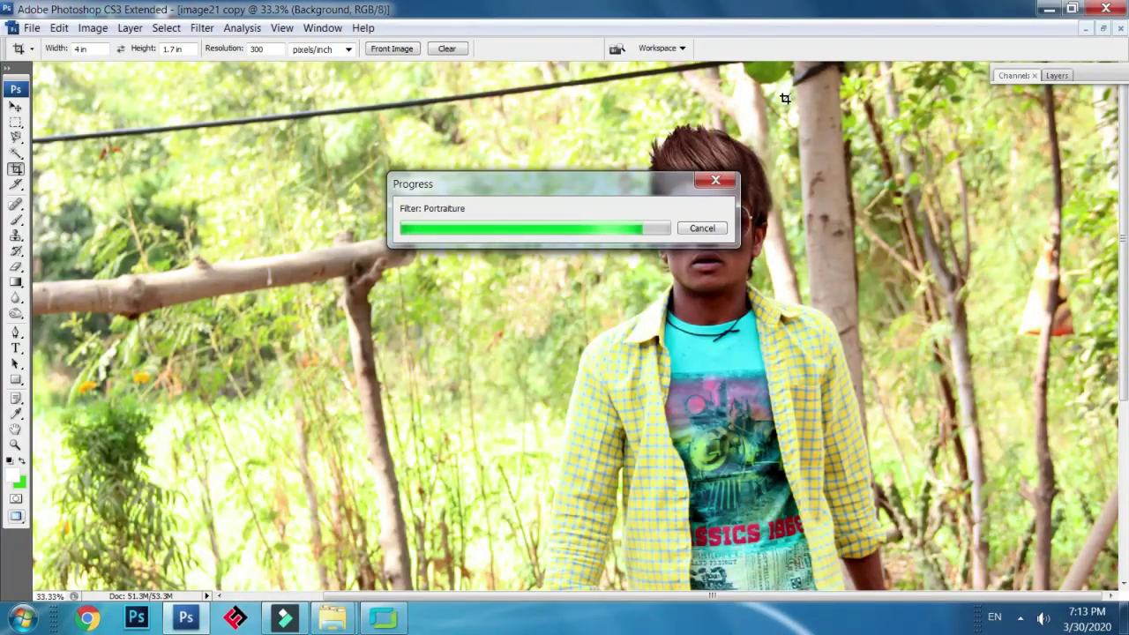
Apply the Smart Sharpen filter to the photo
{"action": "key", "text": "ctrl+minus"}
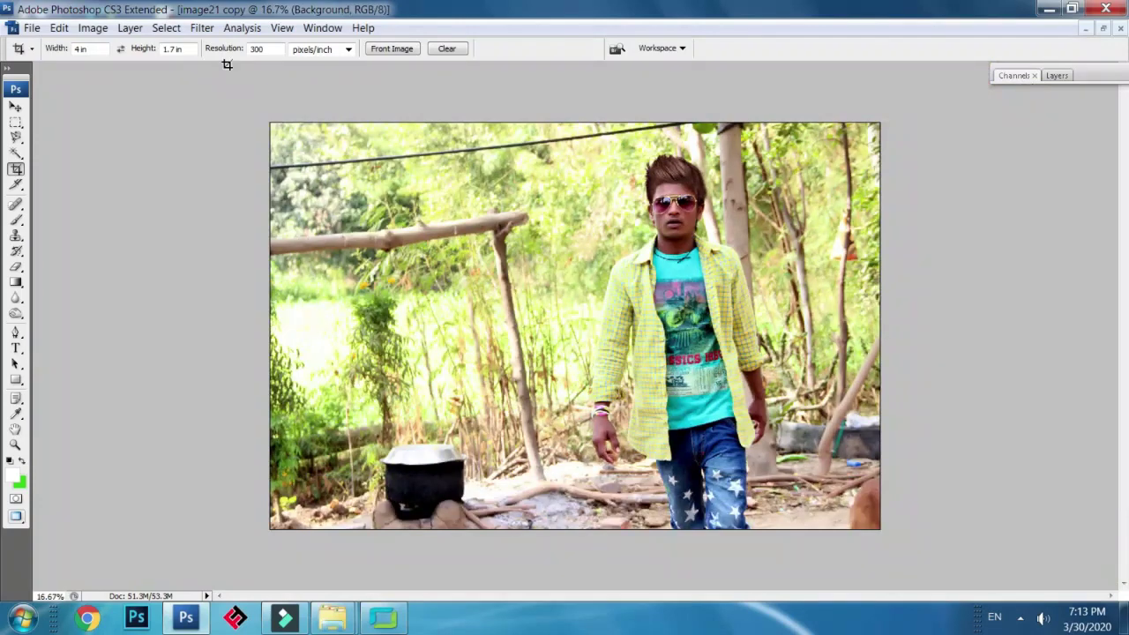
{"action": "left_click", "coordinate": [203, 28]}
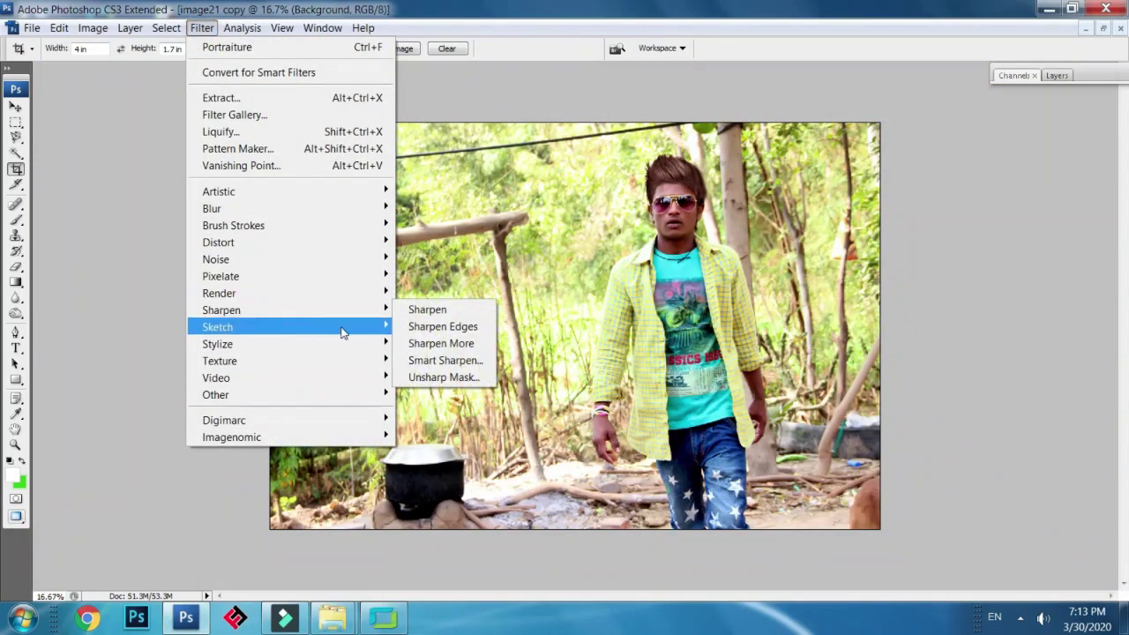
{"action": "mouse_move", "coordinate": [353, 310]}
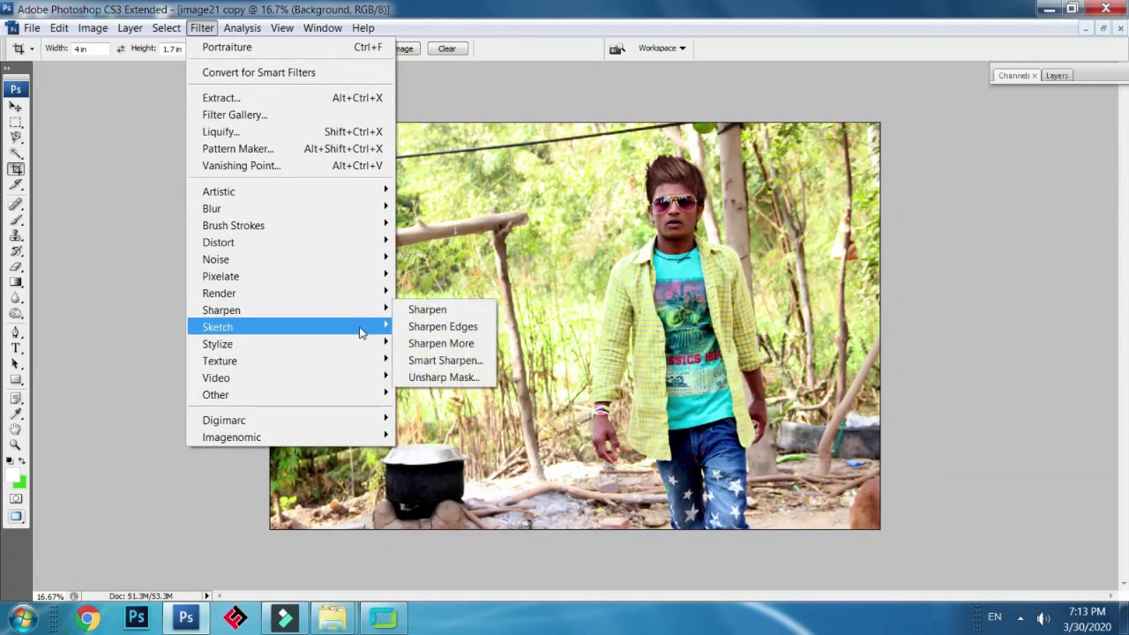
{"action": "left_click", "coordinate": [435, 361]}
{"action": "left_click", "coordinate": [697, 122]}
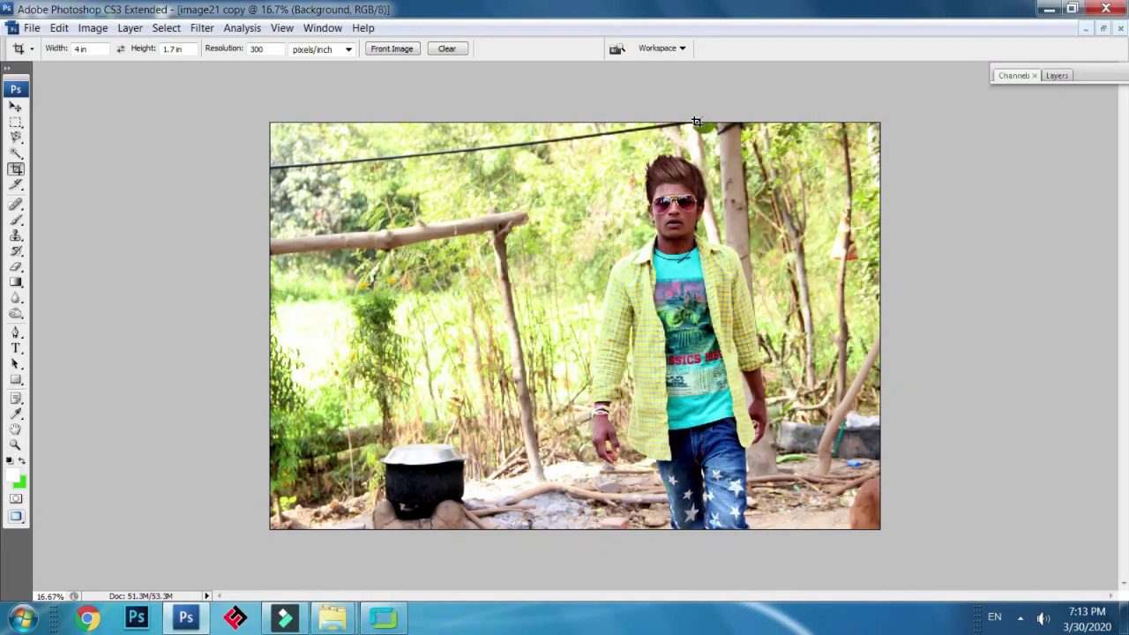
Compare the edited copy with the original photo and inspect the man and his new hair up close
{"action": "left_click", "coordinate": [1103, 29]}
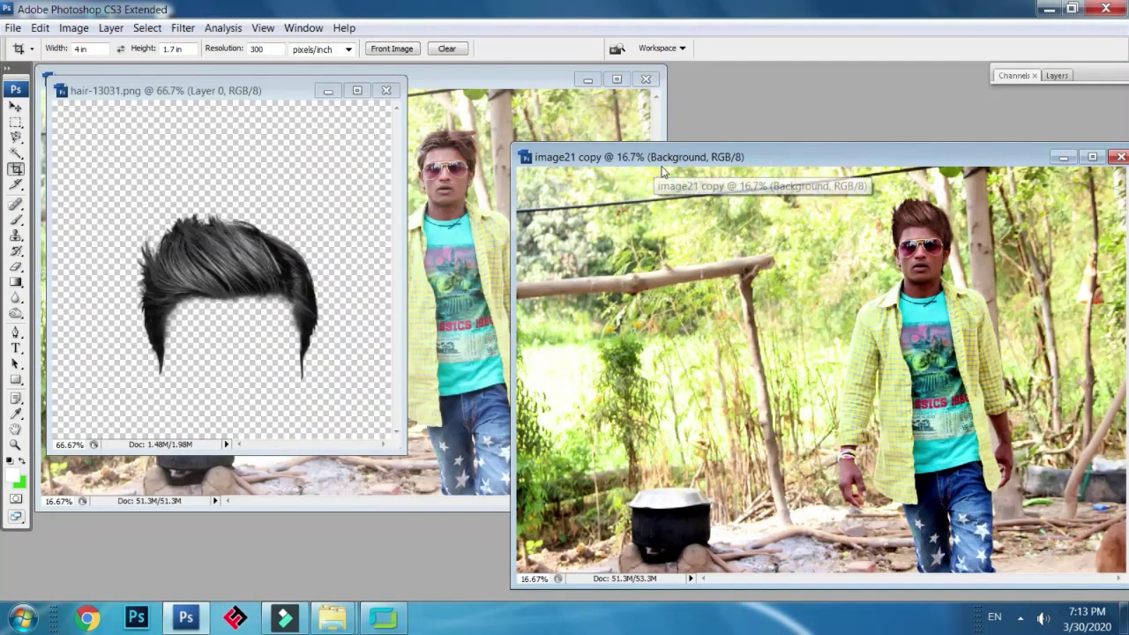
{"action": "left_click_drag", "start_coordinate": [809, 168], "coordinate": [668, 171]}
{"action": "left_click", "coordinate": [963, 159]}
{"action": "key", "text": "ctrl+plus"}
{"action": "key", "text": "ctrl+plus"}
{"action": "key", "text": "ctrl+plus"}
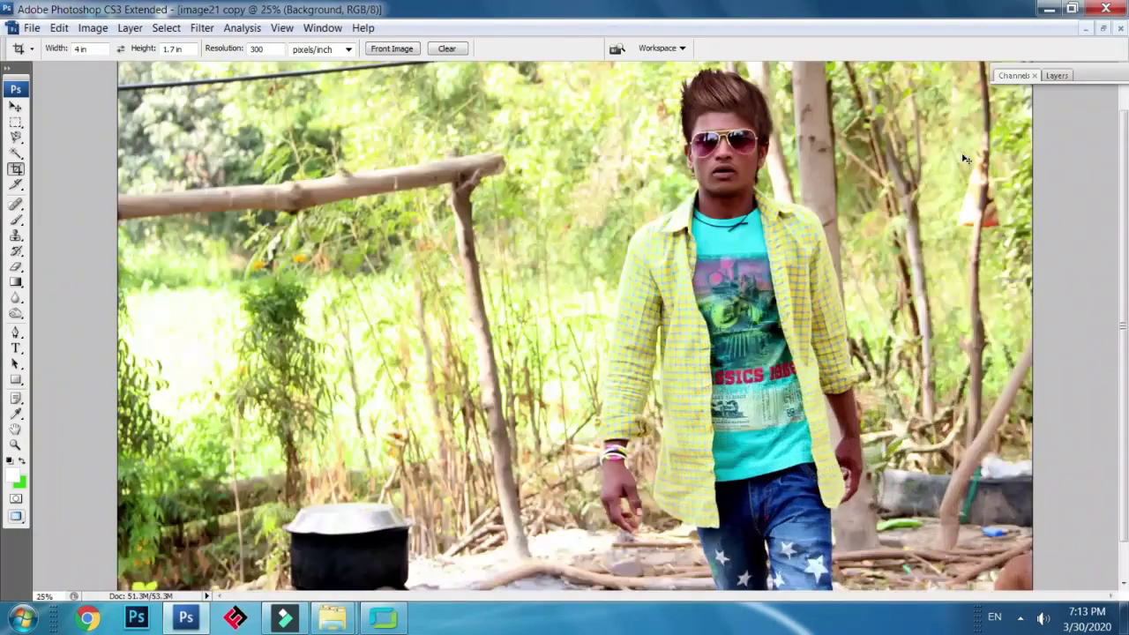
{"action": "left_click_drag", "start_coordinate": [882, 223], "coordinate": [699, 494]}
{"action": "key", "text": "ctrl+minus"}
{"action": "key", "text": "ctrl+minus"}
{"action": "key", "text": "ctrl+minus"}
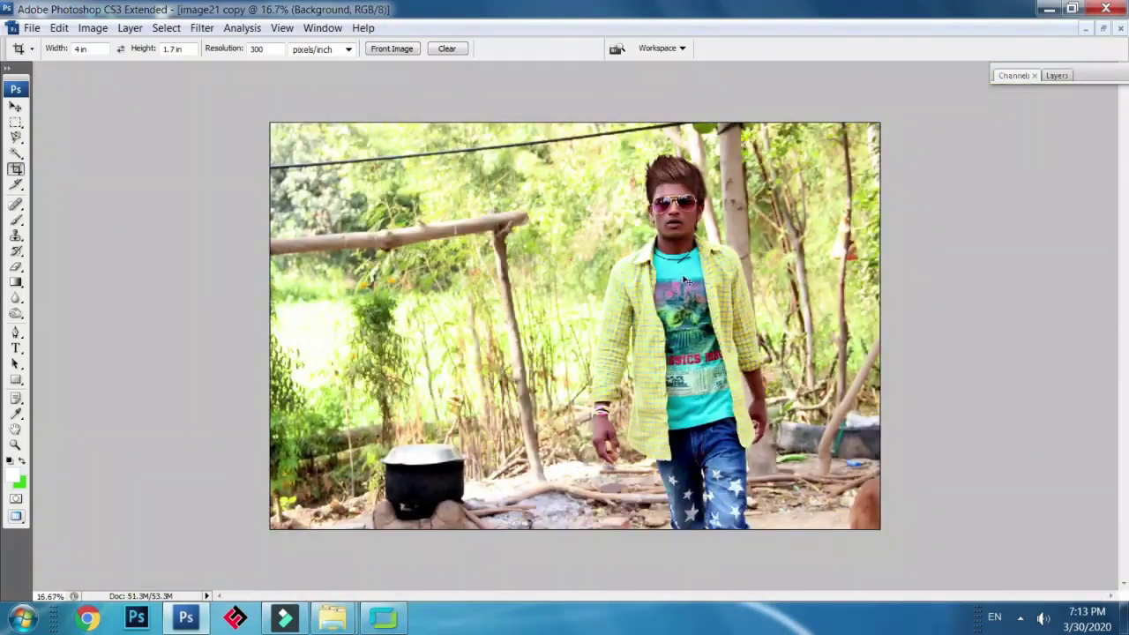
Flatten the image and duplicate its Background layer
{"action": "left_click", "coordinate": [130, 28]}
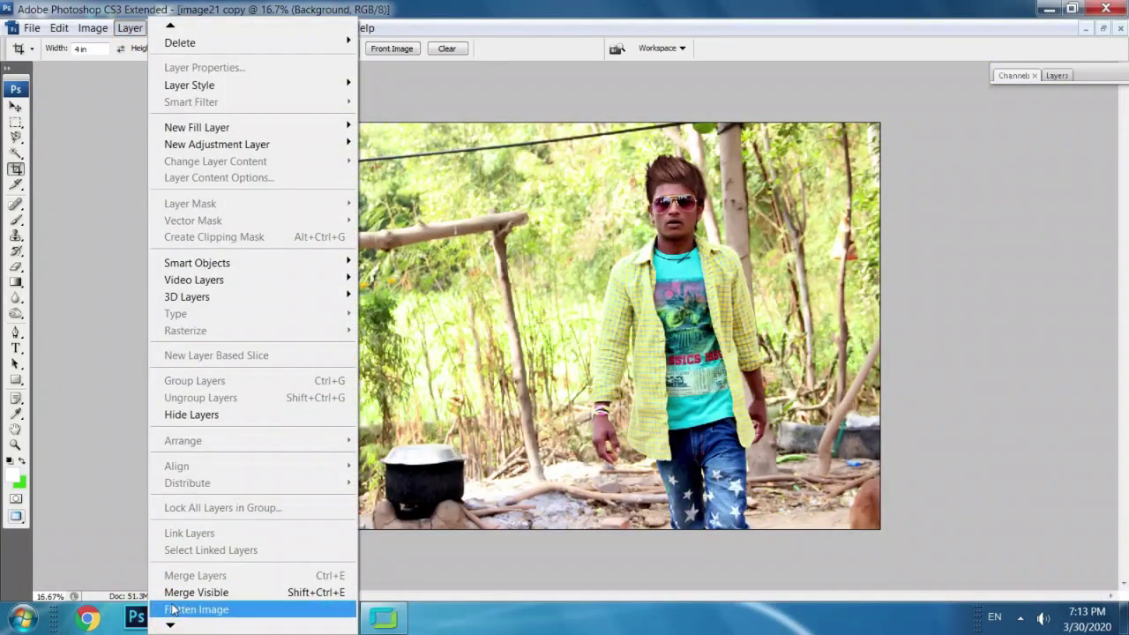
{"action": "left_click", "coordinate": [173, 608]}
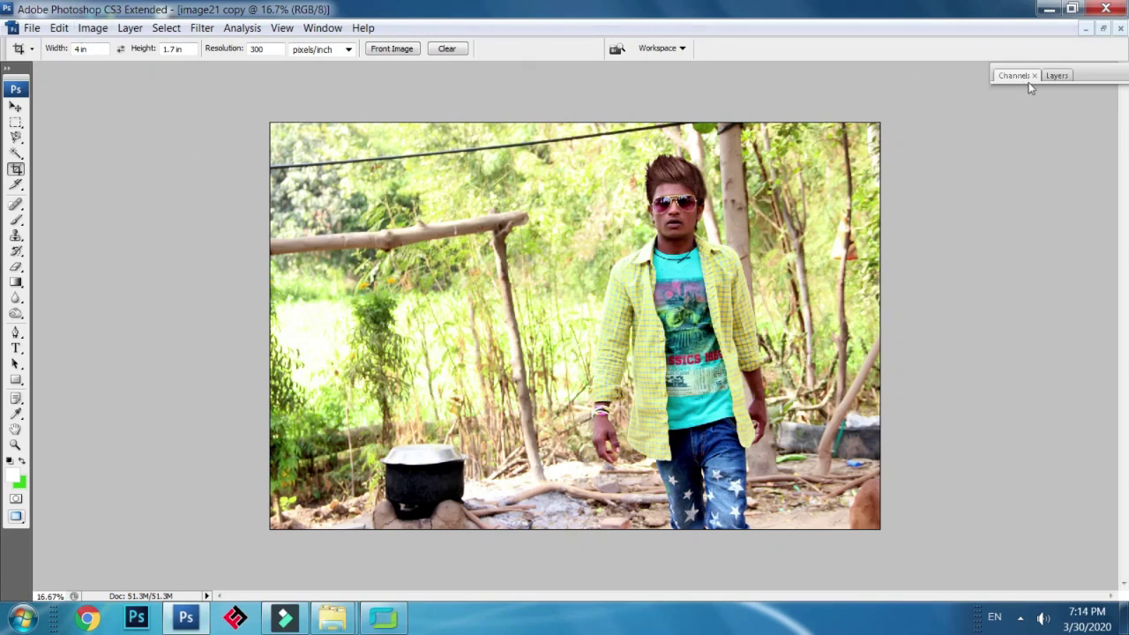
{"action": "left_click", "coordinate": [1056, 75]}
{"action": "right_click", "coordinate": [1065, 133]}
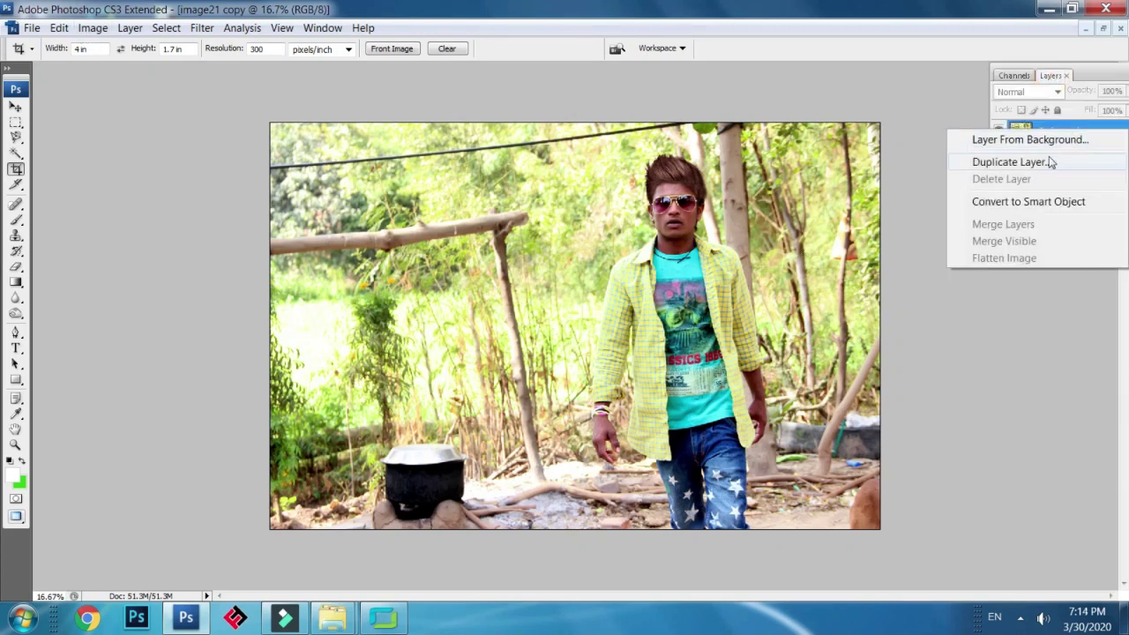
{"action": "left_click", "coordinate": [1046, 163]}
{"action": "left_click", "coordinate": [691, 188]}
Convert the image to Lab Color mode without flattening its layers
{"action": "left_click", "coordinate": [93, 28]}
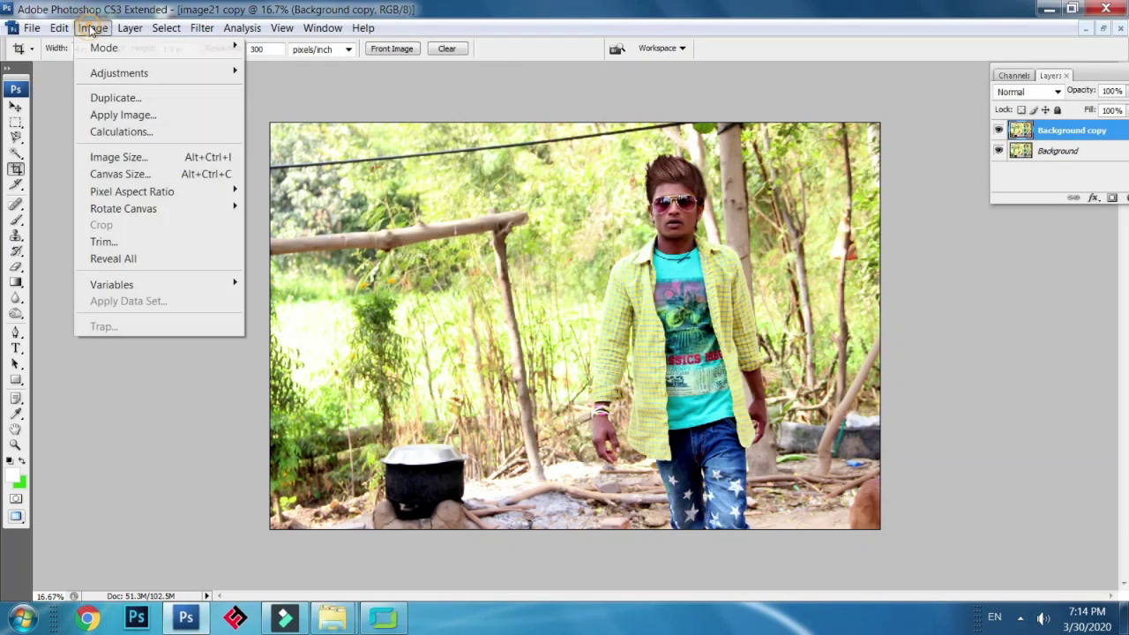
{"action": "mouse_move", "coordinate": [133, 72]}
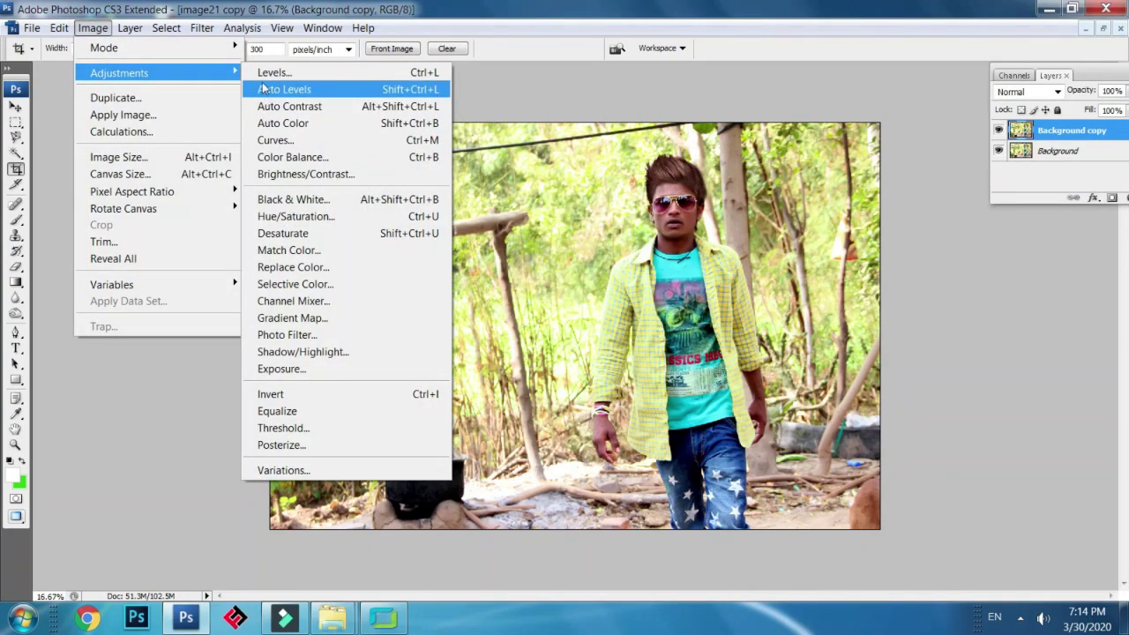
{"action": "mouse_move", "coordinate": [177, 48]}
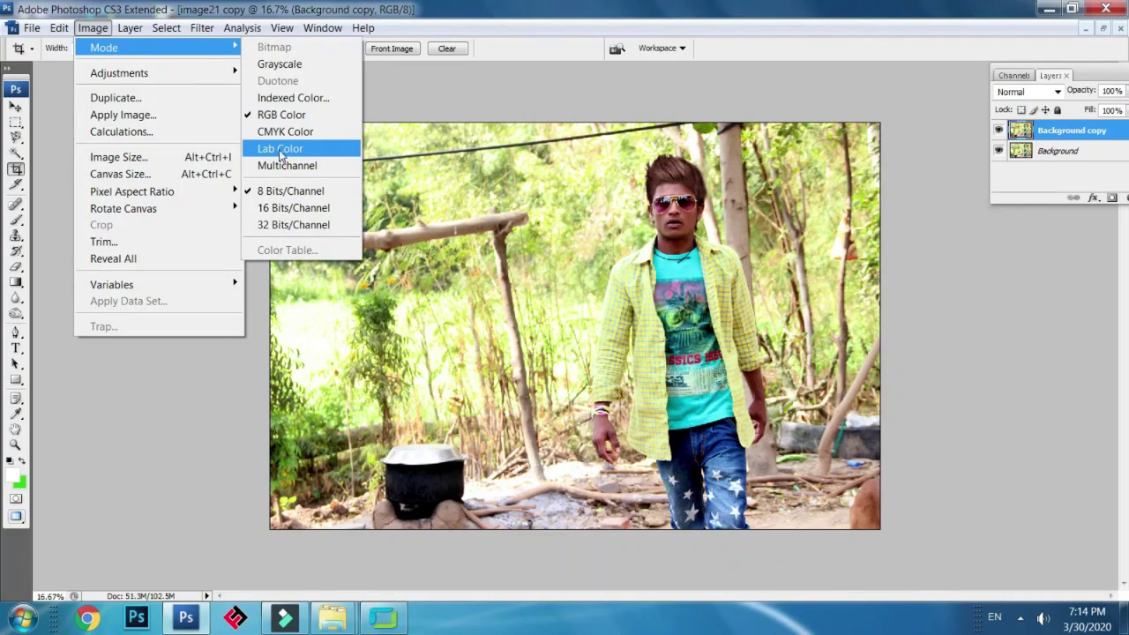
{"action": "left_click", "coordinate": [280, 150]}
{"action": "left_click", "coordinate": [642, 246]}
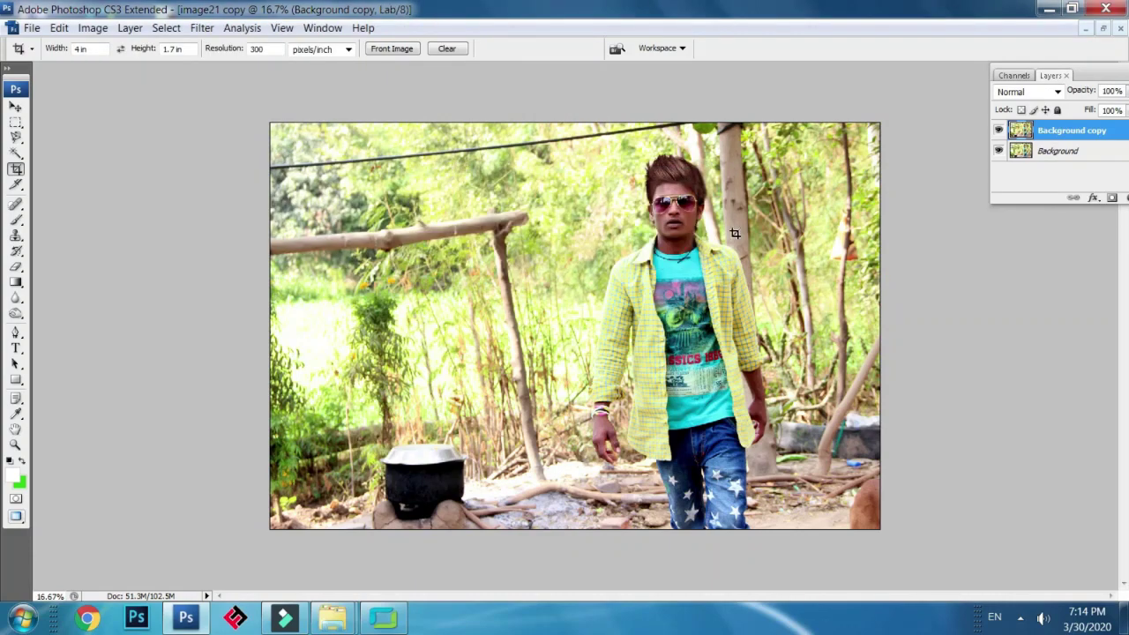
Copy the whole a channel into the b channel and return to the Lab composite to check the cyan colour effect
{"action": "left_click", "coordinate": [1014, 76]}
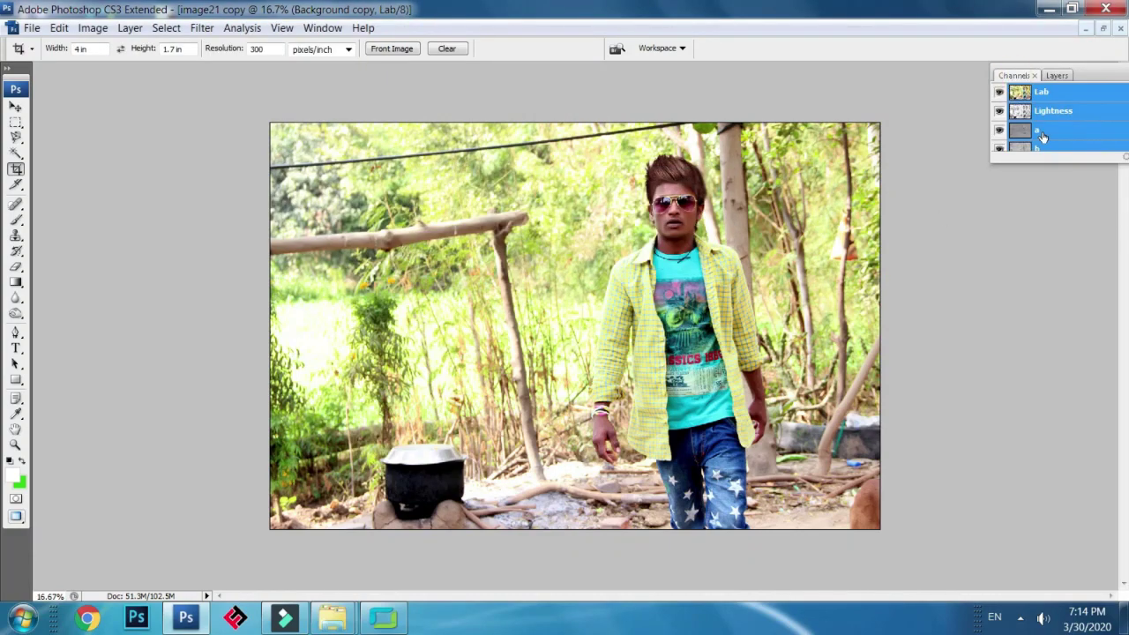
{"action": "left_click", "coordinate": [1046, 131]}
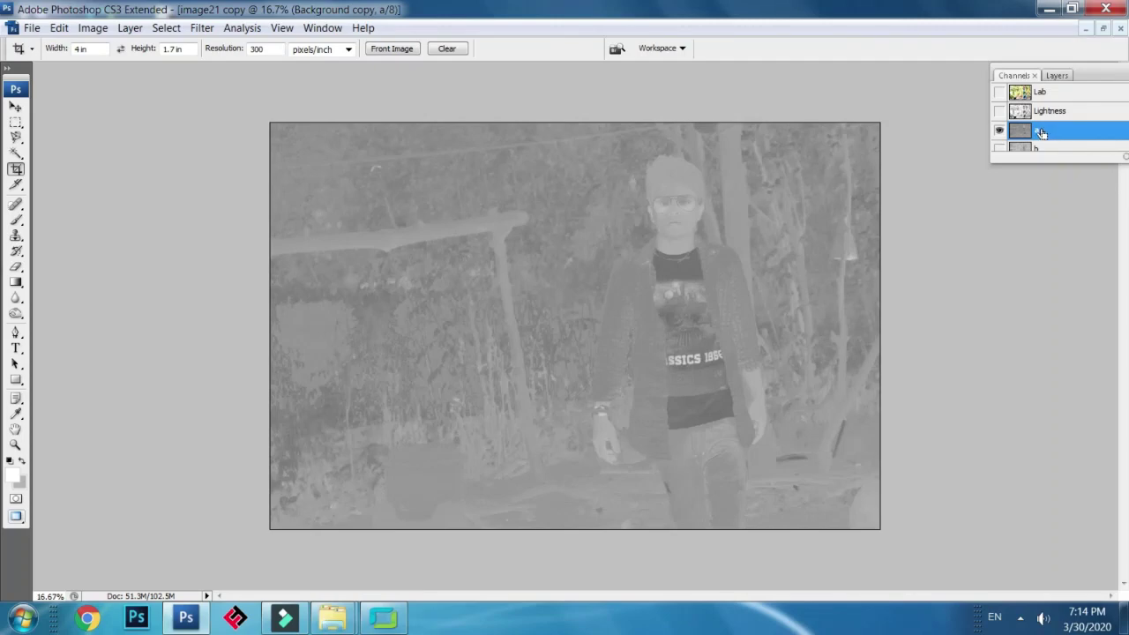
{"action": "key", "text": "ctrl+a"}
{"action": "left_click", "coordinate": [1045, 147]}
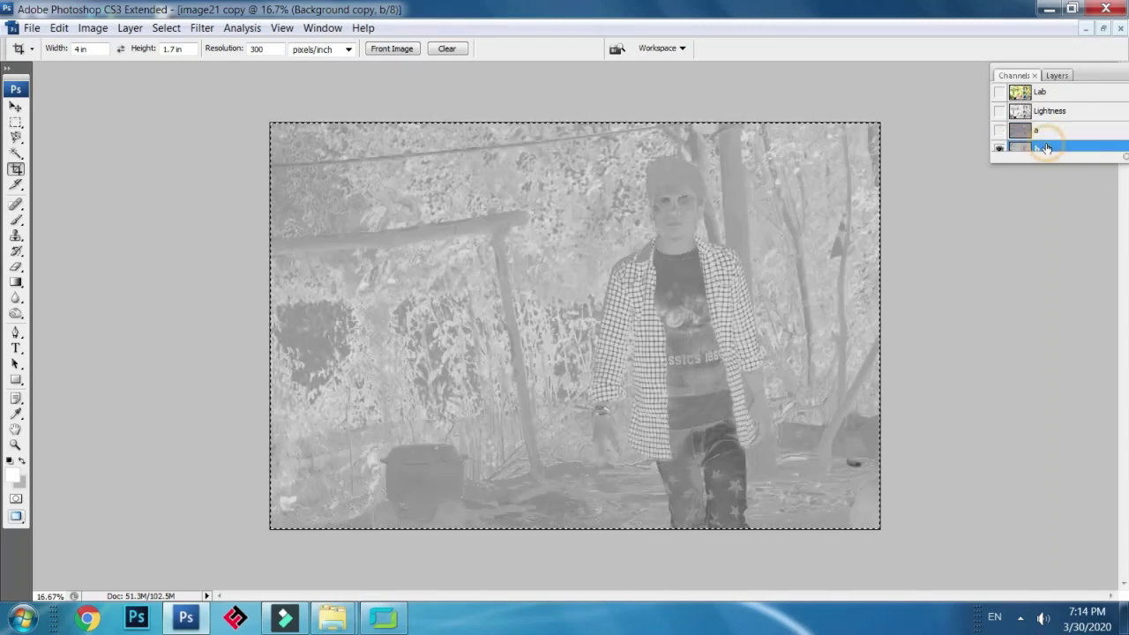
{"action": "left_click", "coordinate": [1063, 95]}
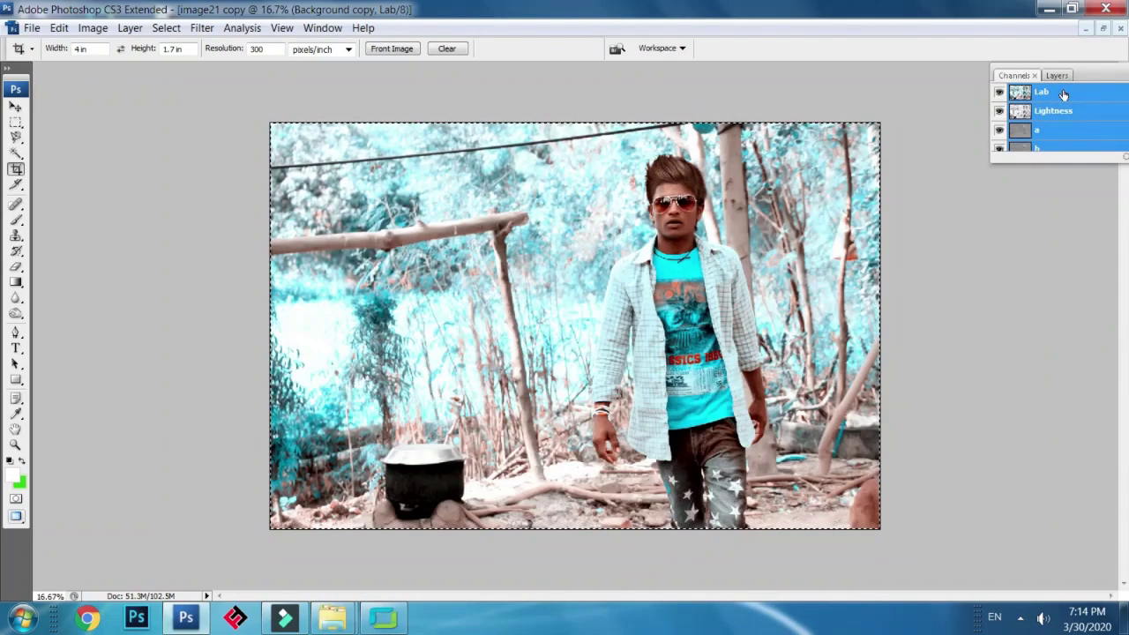
{"action": "key", "text": "ctrl+plus"}
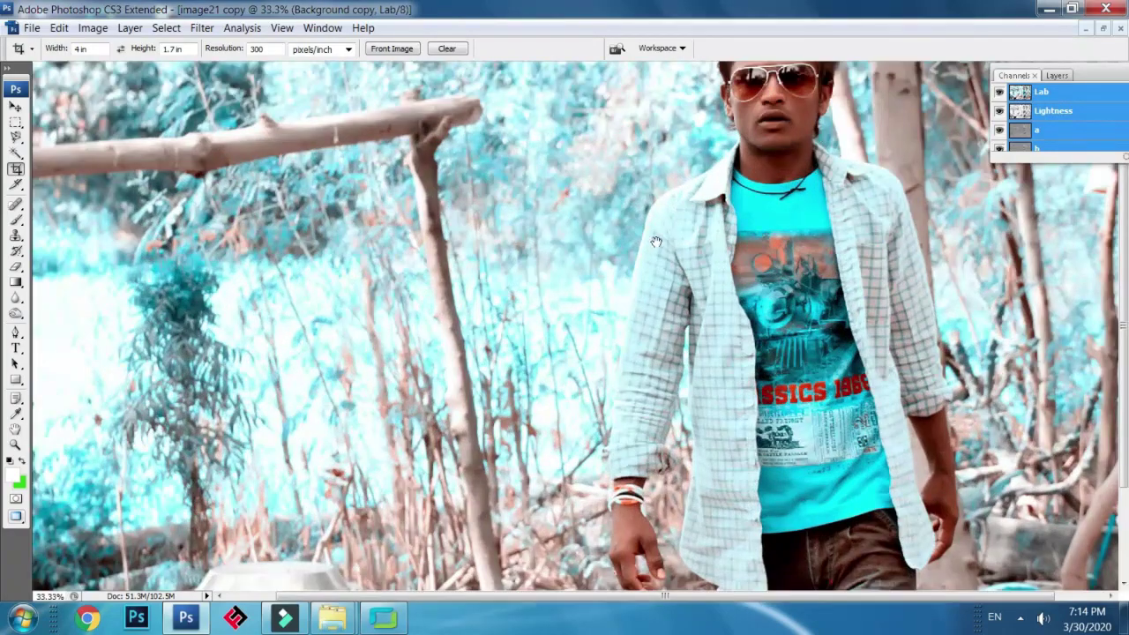
{"action": "key", "text": "ctrl+minus"}
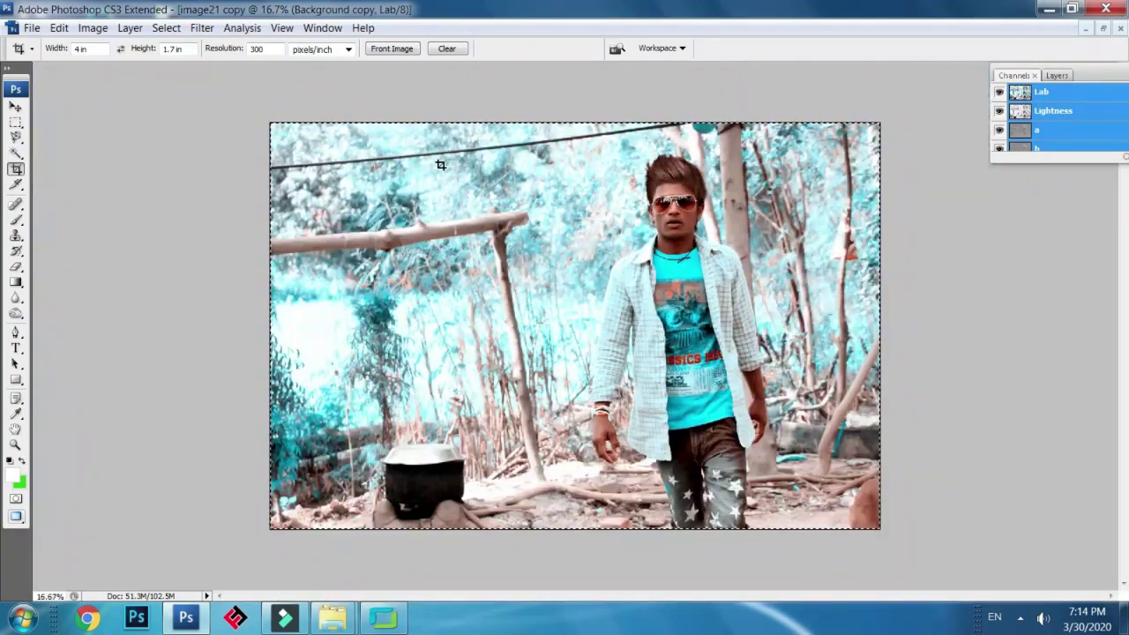
Convert the image back to RGB Color mode without flattening its layers
{"action": "left_click", "coordinate": [129, 27]}
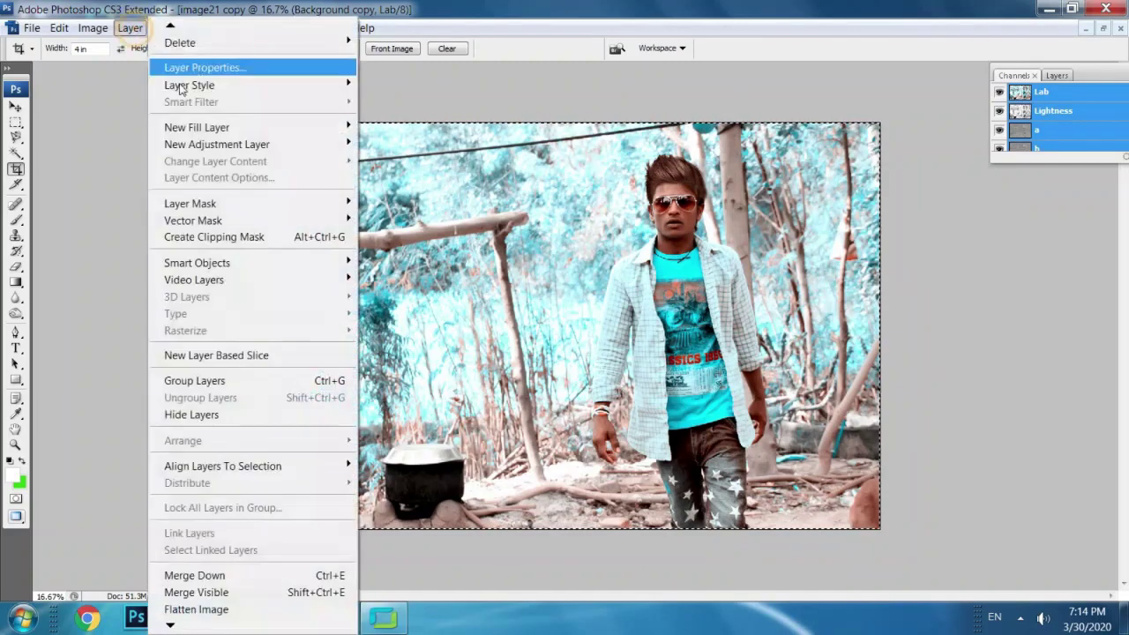
{"action": "mouse_move", "coordinate": [92, 27]}
{"action": "mouse_move", "coordinate": [108, 46]}
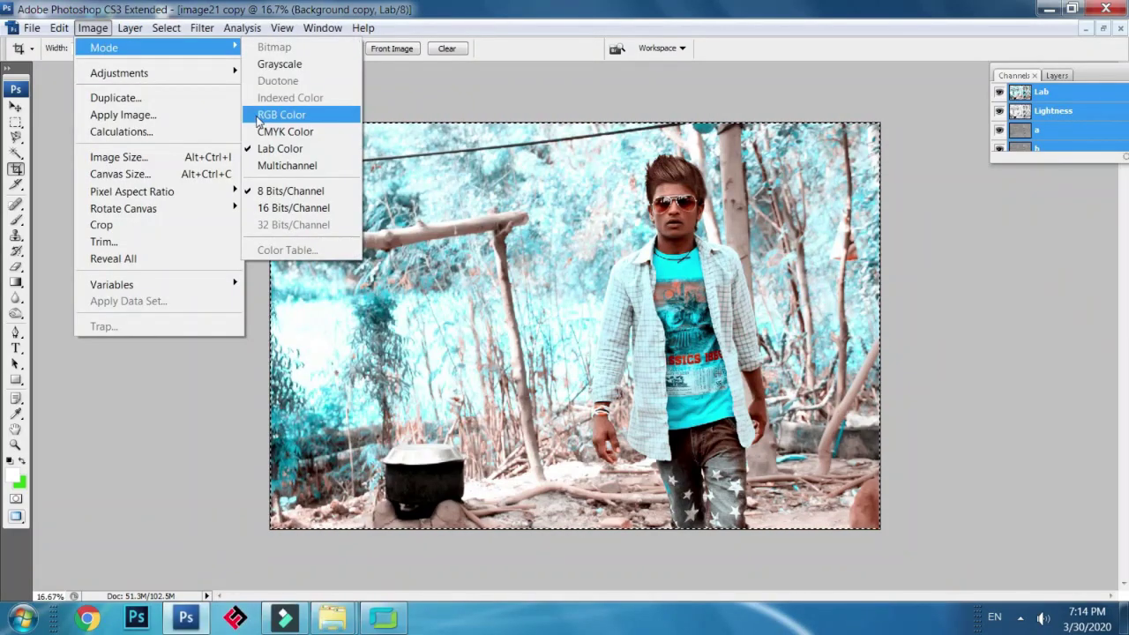
{"action": "left_click", "coordinate": [281, 114]}
{"action": "left_click", "coordinate": [650, 237]}
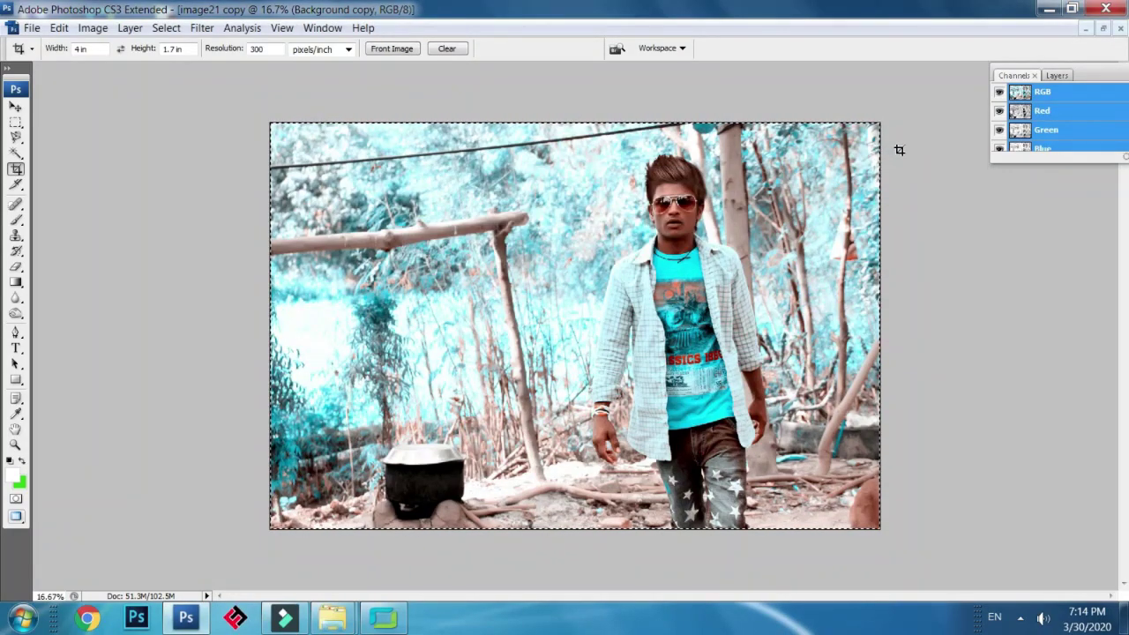
Flatten the recoloured image and clear the selection
{"action": "left_click", "coordinate": [1054, 76]}
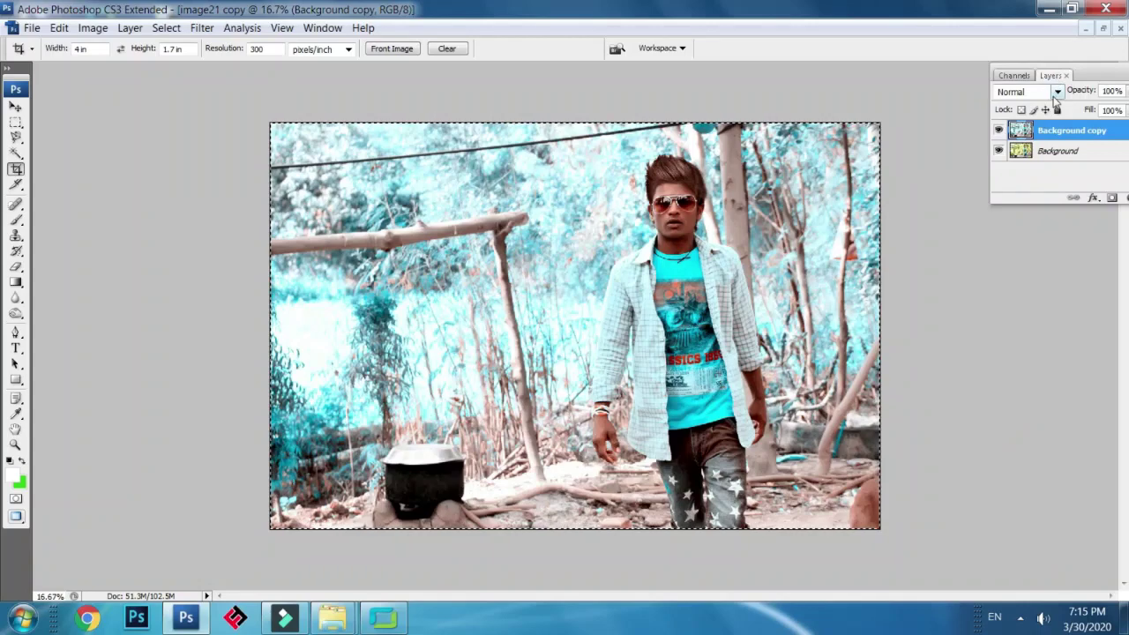
{"action": "left_click", "coordinate": [130, 28]}
{"action": "left_click", "coordinate": [163, 608]}
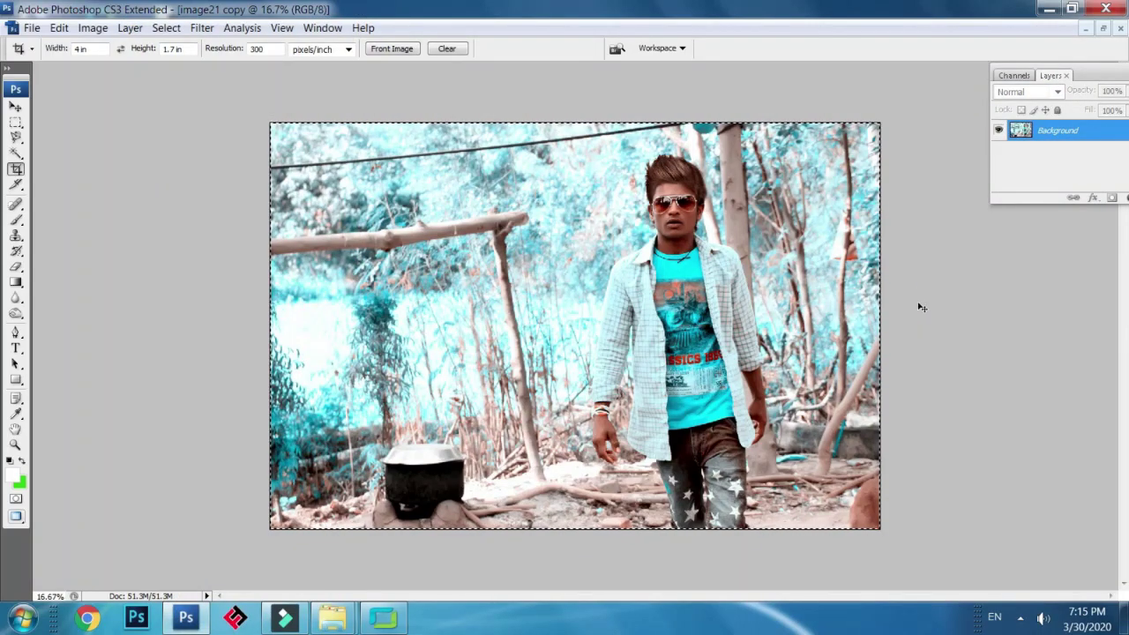
{"action": "key", "text": "ctrl+d"}
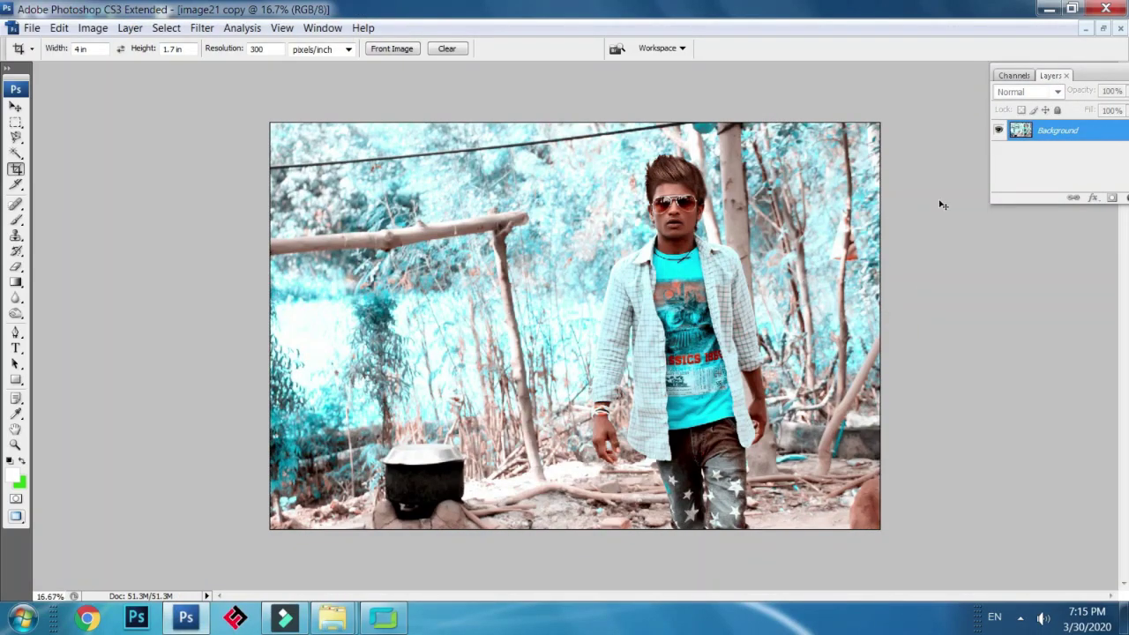
Float the document windows and place the original image21.JPG beside the edited copy for comparison
{"action": "left_click", "coordinate": [1104, 29]}
{"action": "left_click", "coordinate": [545, 80]}
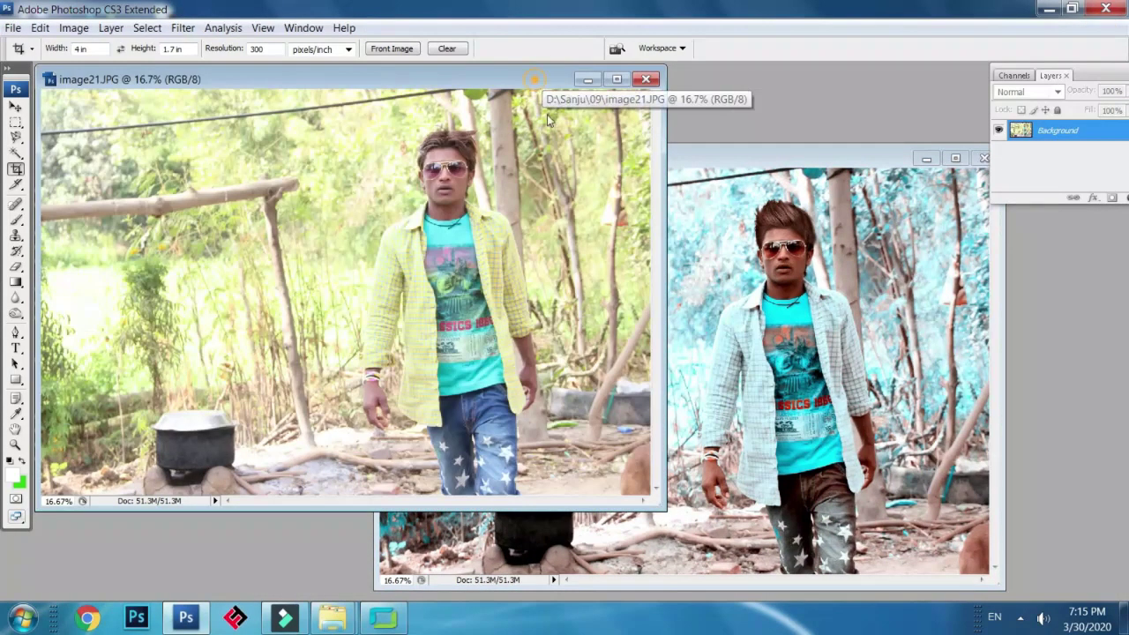
{"action": "left_click_drag", "start_coordinate": [541, 82], "coordinate": [576, 160]}
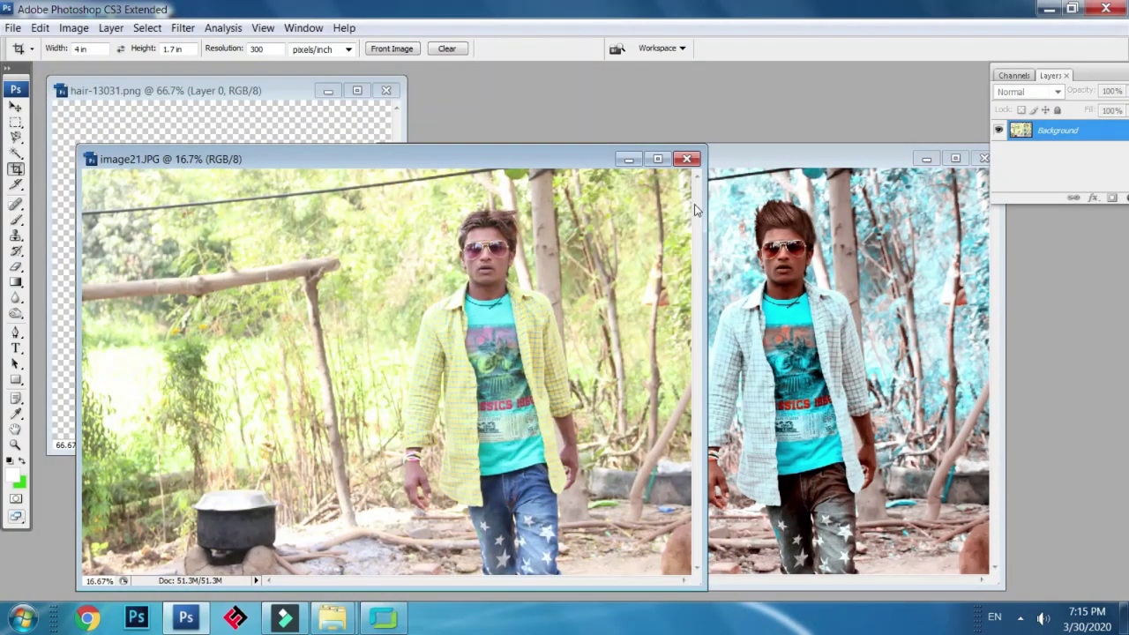
Copy the whole edited photo and paste it as a new layer over the original in image21.JPG
{"action": "left_click_drag", "start_coordinate": [759, 162], "coordinate": [747, 160]}
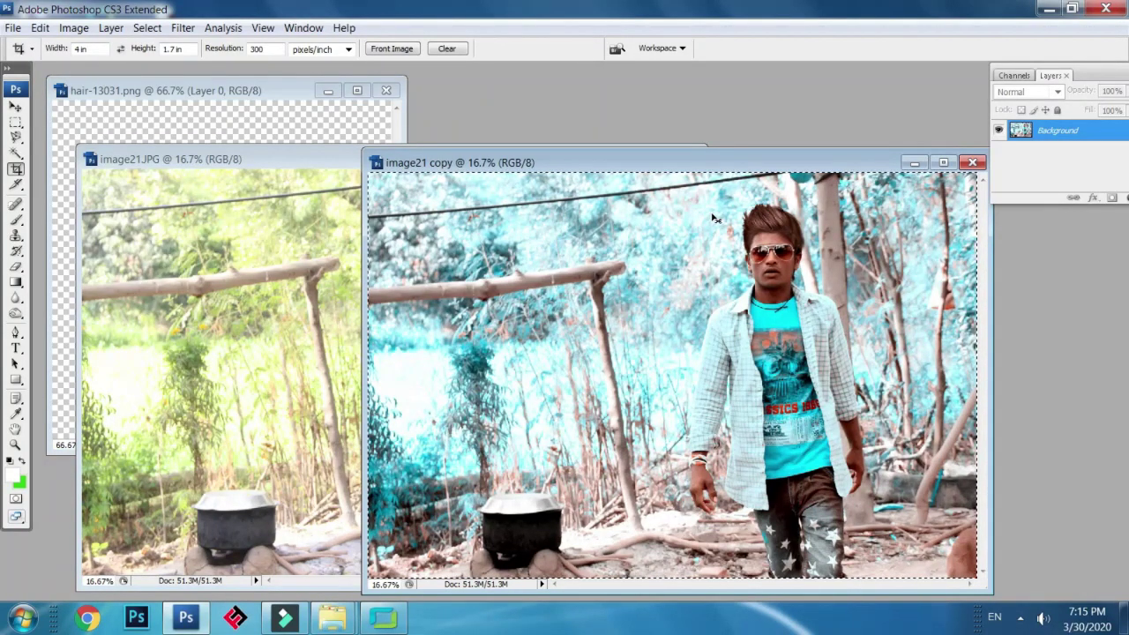
{"action": "left_click", "coordinate": [279, 193]}
{"action": "left_click", "coordinate": [656, 162]}
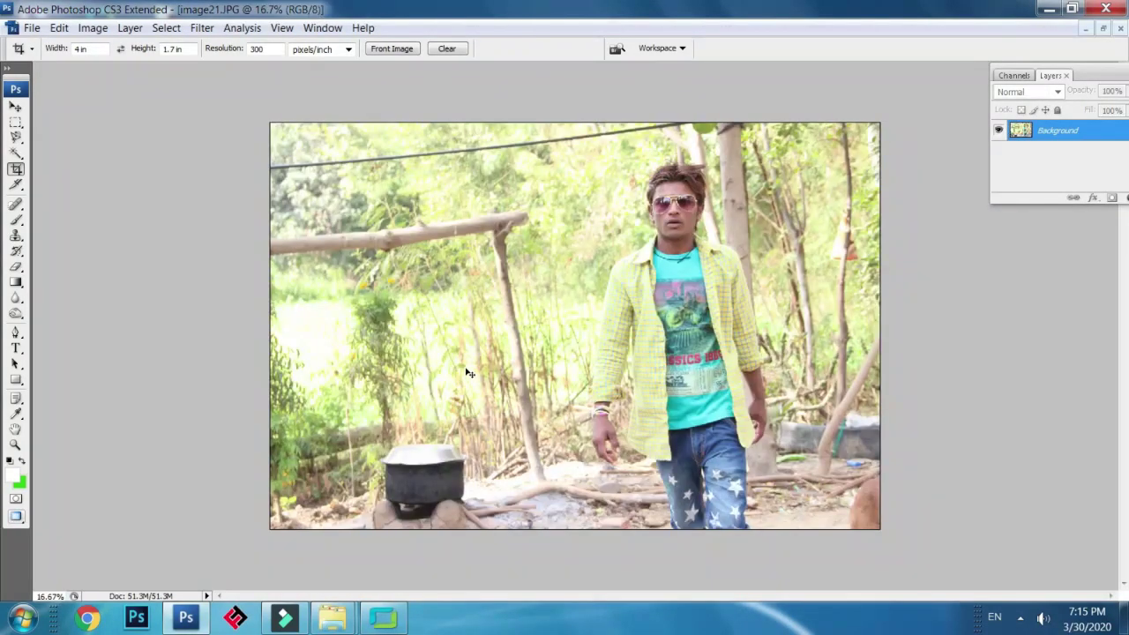
{"action": "key", "text": "ctrl+v"}
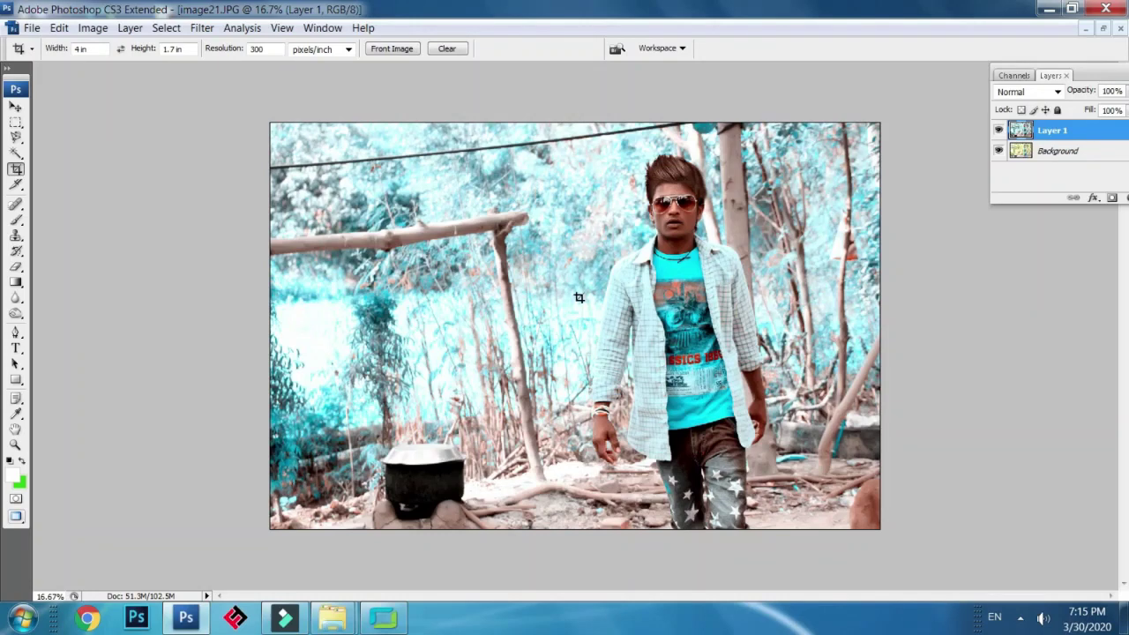
Delete the left part of the pasted layer up to the man's centre line to make a split before-and-after view
{"action": "left_click", "coordinate": [16, 123]}
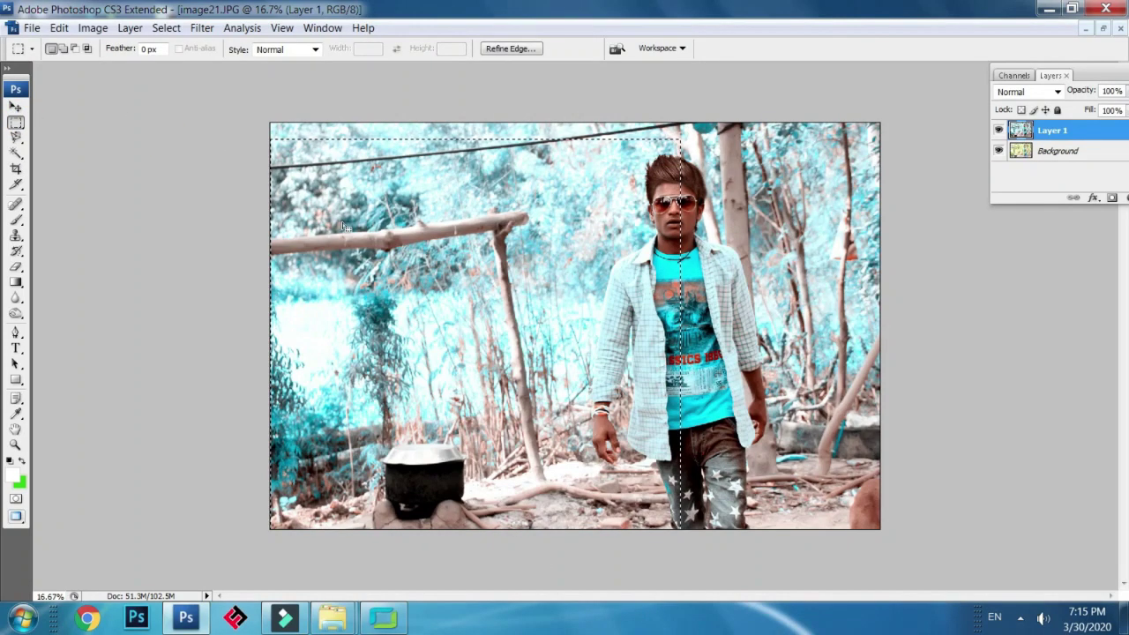
{"action": "left_click", "coordinate": [207, 94]}
{"action": "left_click_drag", "start_coordinate": [207, 95], "coordinate": [678, 615]}
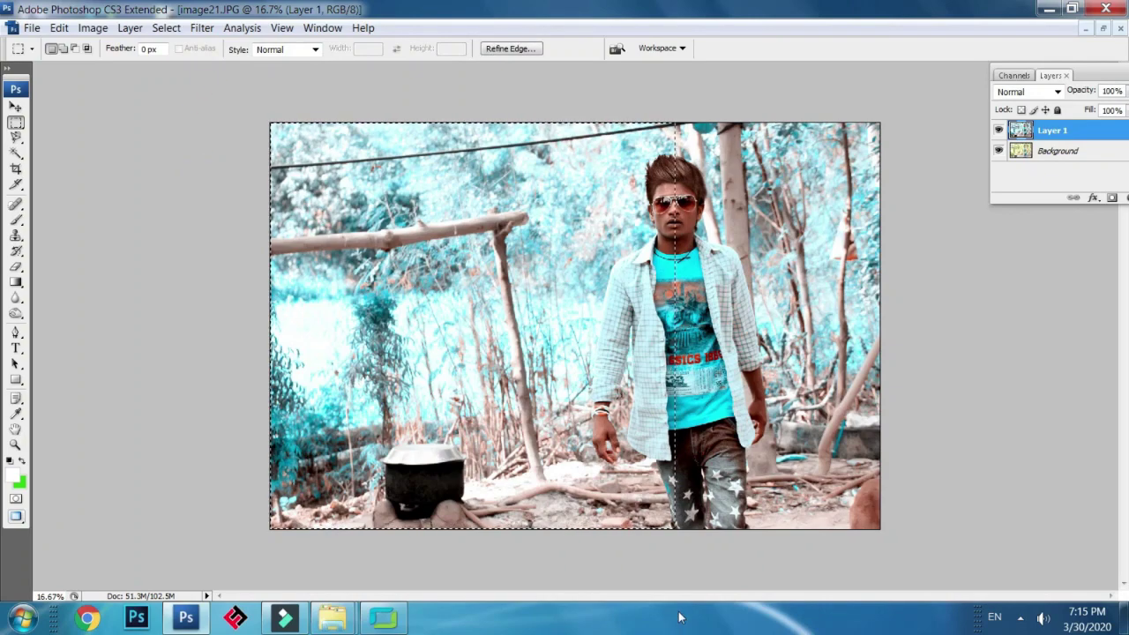
{"action": "key", "text": "Delete"}
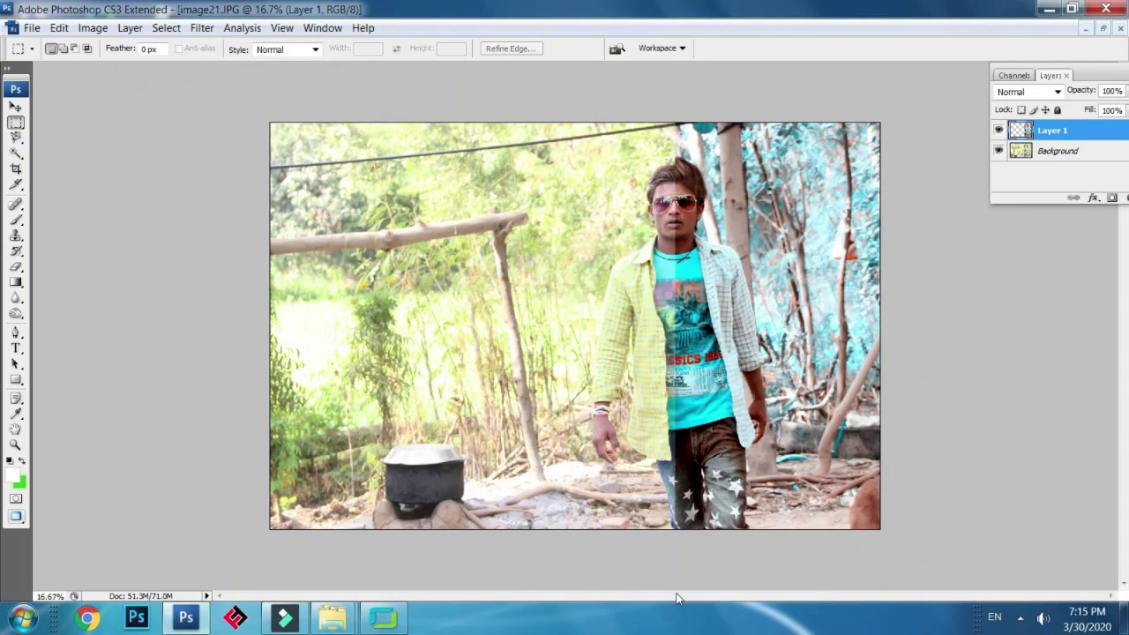
Inspect the split before-and-after view up close and undo the deletion of the layer's left part
{"action": "key", "text": "ctrl+plus"}
{"action": "left_click_drag", "start_coordinate": [780, 432], "coordinate": [537, 584]}
{"action": "key", "text": "ctrl+minus"}
{"action": "key", "text": "ctrl+minus"}
{"action": "key", "text": "ctrl+minus"}
{"action": "key", "text": "ctrl+alt+z"}
{"action": "key", "text": "ctrl+alt+z"}
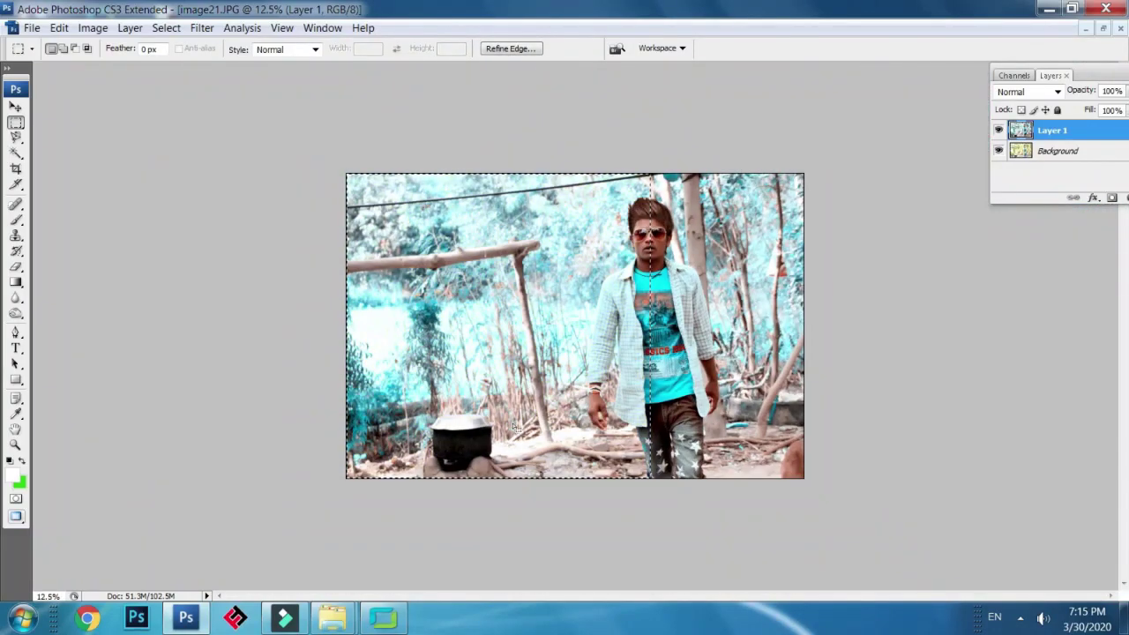
Deselect, shift Layer 1 to the right over the original photo, and make the Background layer active
{"action": "left_click", "coordinate": [424, 493]}
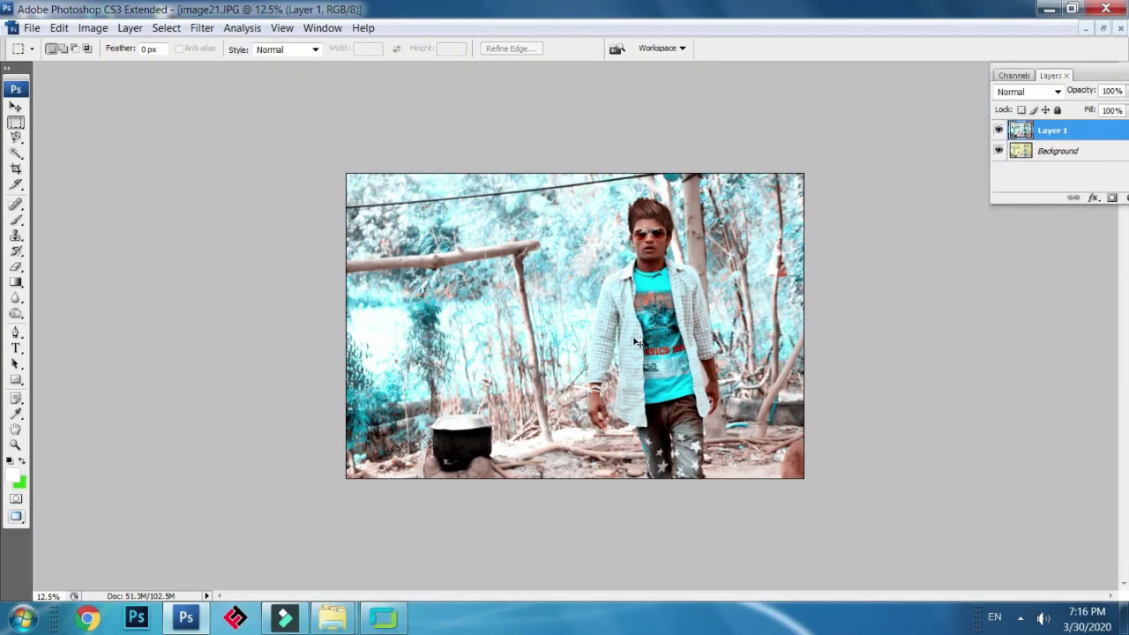
{"action": "left_click_drag", "start_coordinate": [657, 351], "coordinate": [719, 358]}
{"action": "right_click", "coordinate": [376, 314], "text": "ctrl"}
{"action": "left_click", "coordinate": [399, 325]}
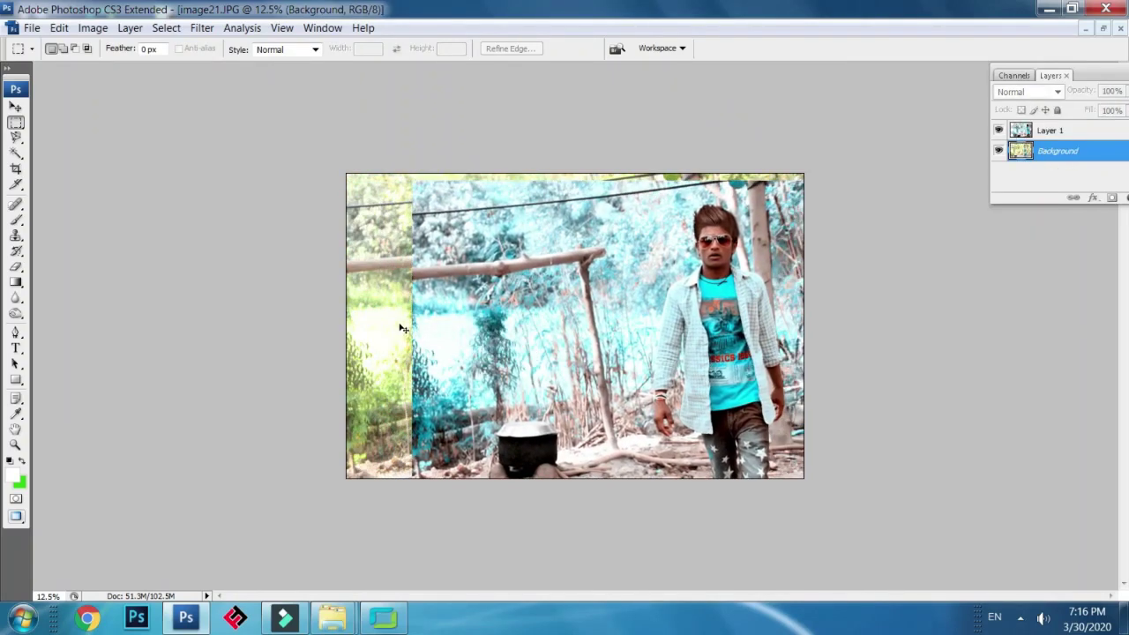
{"action": "key", "text": "ctrl+a"}
{"action": "key", "text": "ctrl+t"}
{"action": "left_click_drag", "start_coordinate": [346, 326], "coordinate": [118, 333]}
{"action": "key", "text": "Escape"}
{"action": "key", "text": "ctrl+t"}
{"action": "left_click_drag", "start_coordinate": [346, 327], "coordinate": [279, 327]}
{"action": "mouse_move", "coordinate": [600, 291]}
{"action": "left_mouse_down"}
{"action": "mouse_move", "coordinate": [621, 288]}
{"action": "mouse_move", "coordinate": [599, 286]}
{"action": "left_mouse_up"}
{"action": "key", "text": "Escape"}
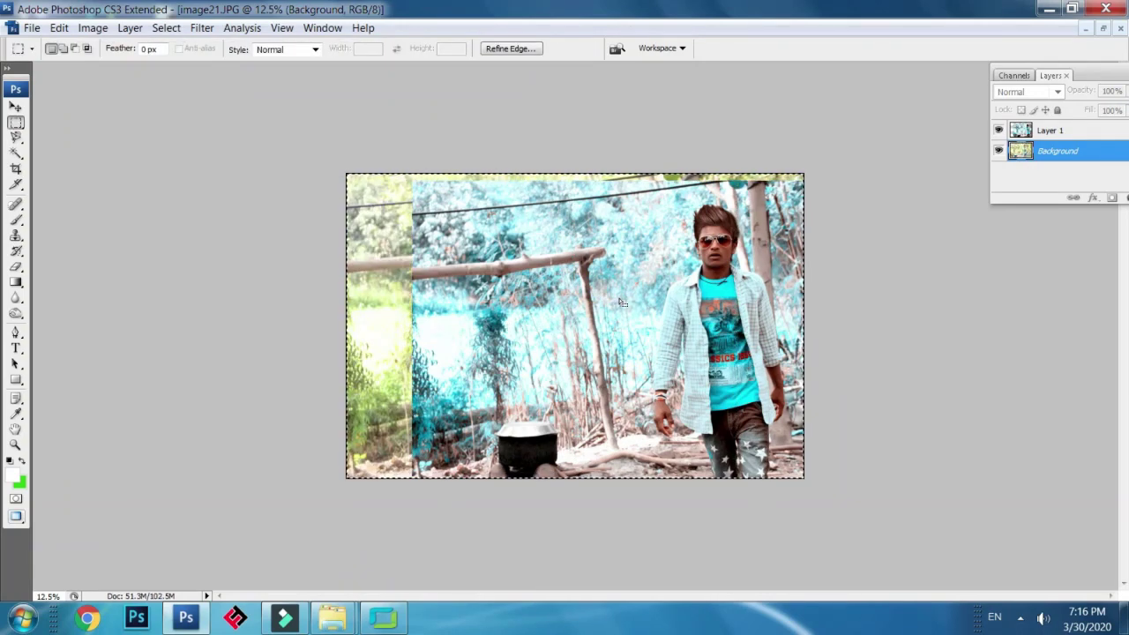
Clear the selection, make Layer 1 active and try to reposition it with Free Transform
{"action": "right_click", "coordinate": [630, 301]}
{"action": "left_click", "coordinate": [633, 311]}
{"action": "key", "text": "alt+bracketright"}
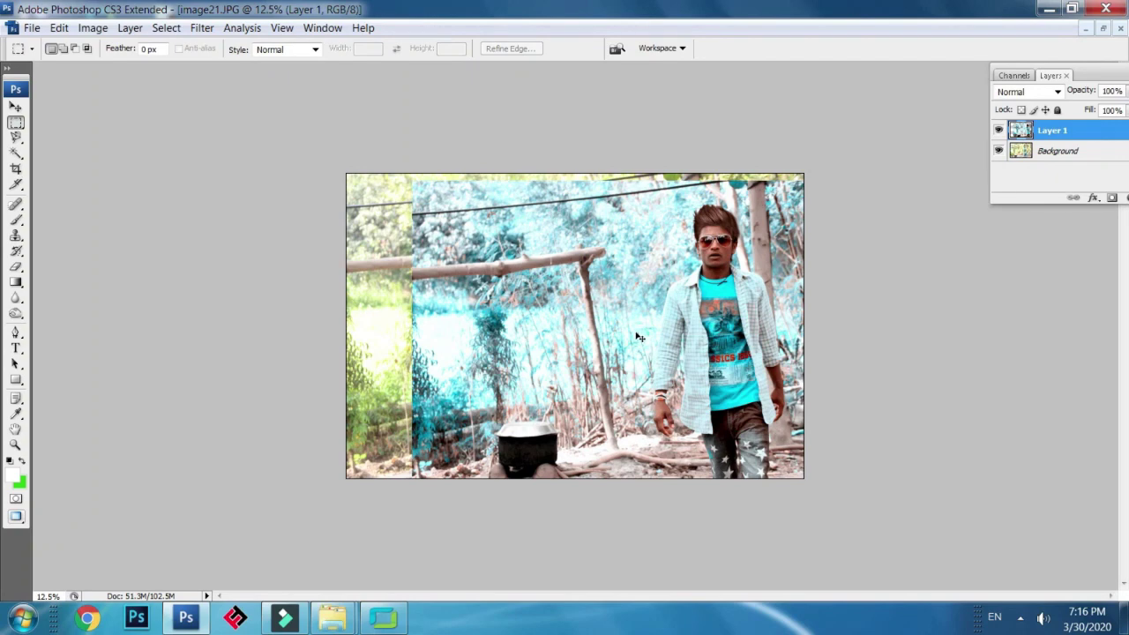
{"action": "key", "text": "ctrl+t"}
{"action": "left_click_drag", "start_coordinate": [640, 358], "coordinate": [663, 351]}
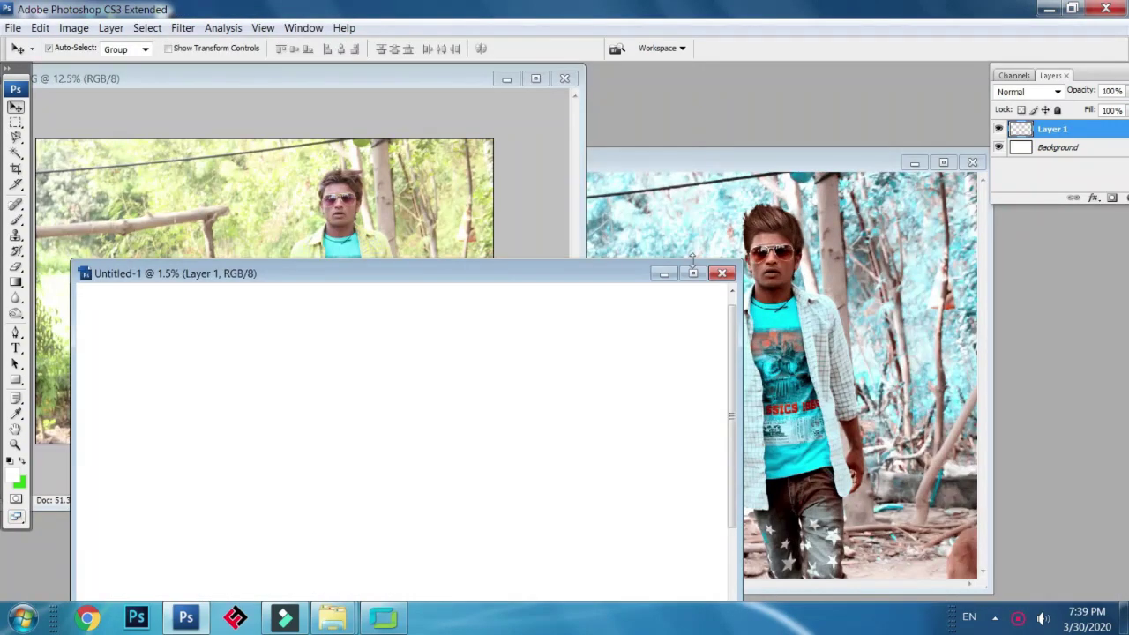
Close the Untitled-1 document without saving its changes
{"action": "left_click", "coordinate": [720, 274]}
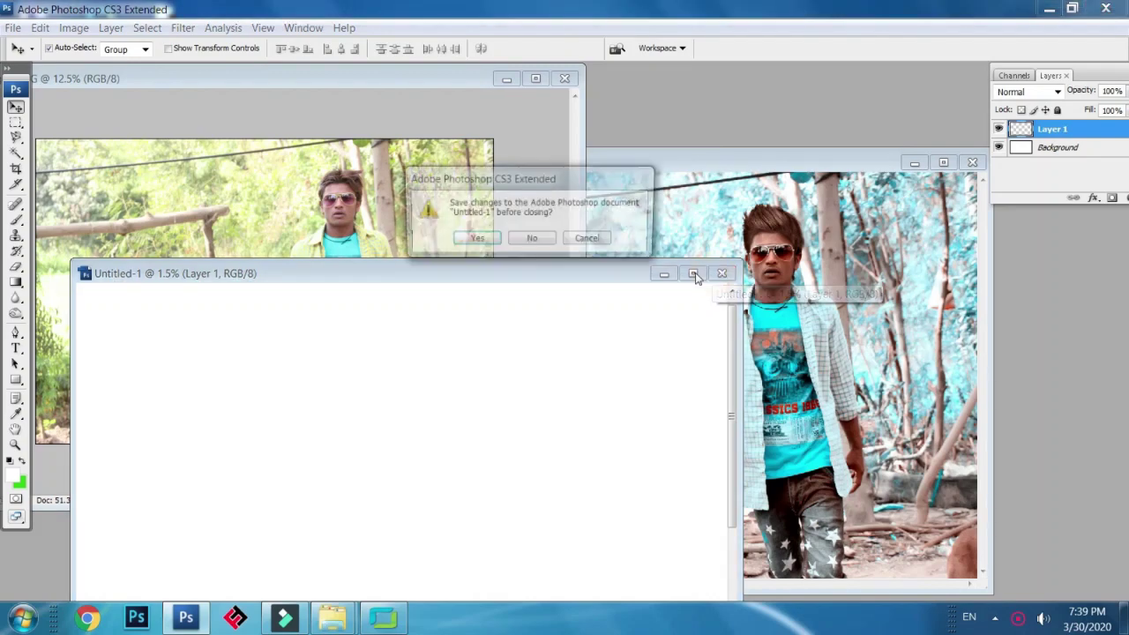
{"action": "left_click", "coordinate": [549, 243]}
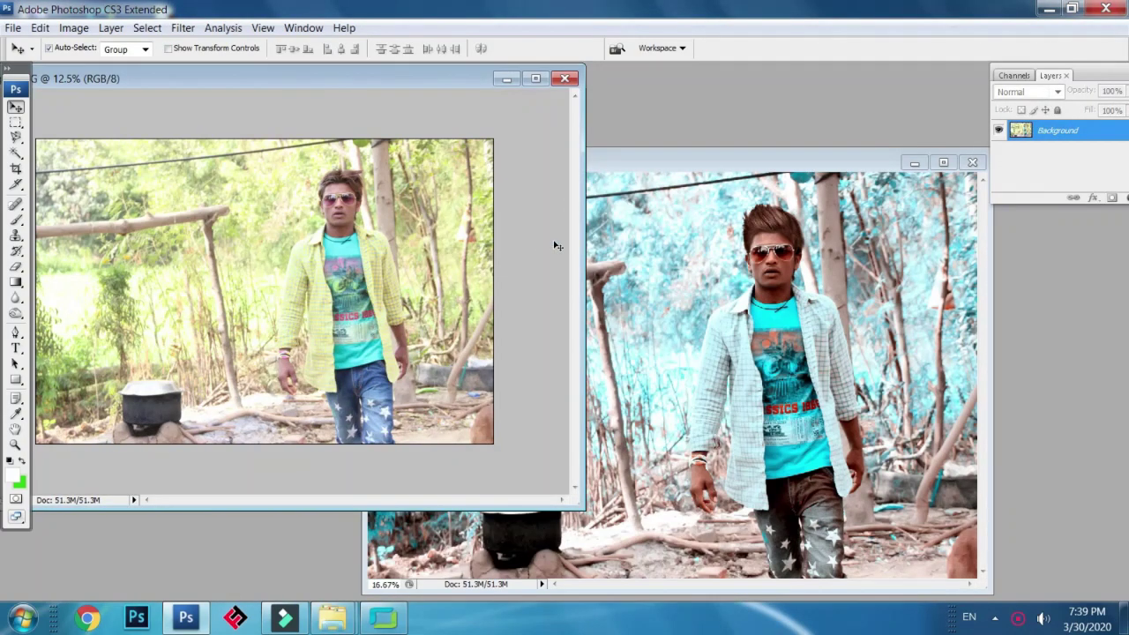
Create a new blank document 1280 pixels wide and 720 pixels high
{"action": "key", "text": "ctrl+n"}
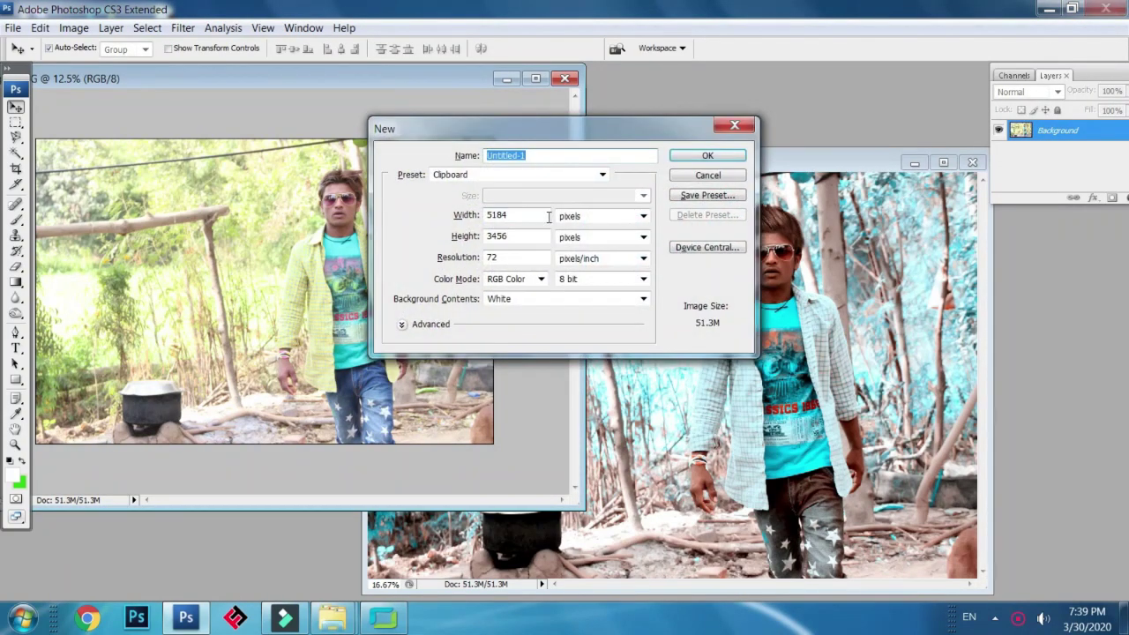
{"action": "left_click", "coordinate": [525, 213]}
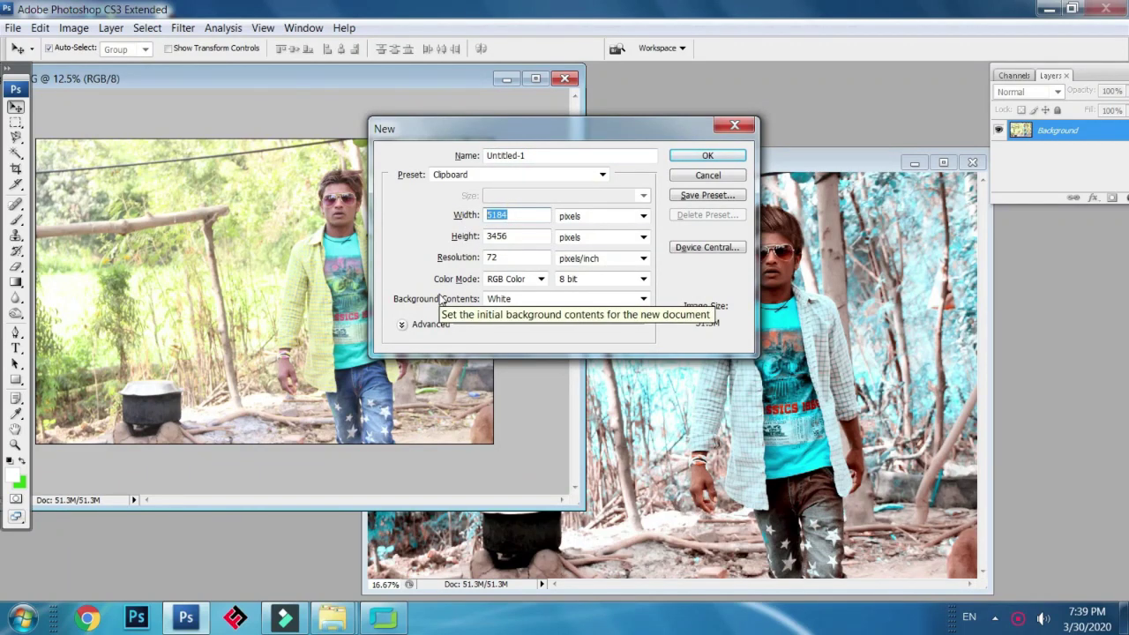
{"action": "type", "text": "1"}
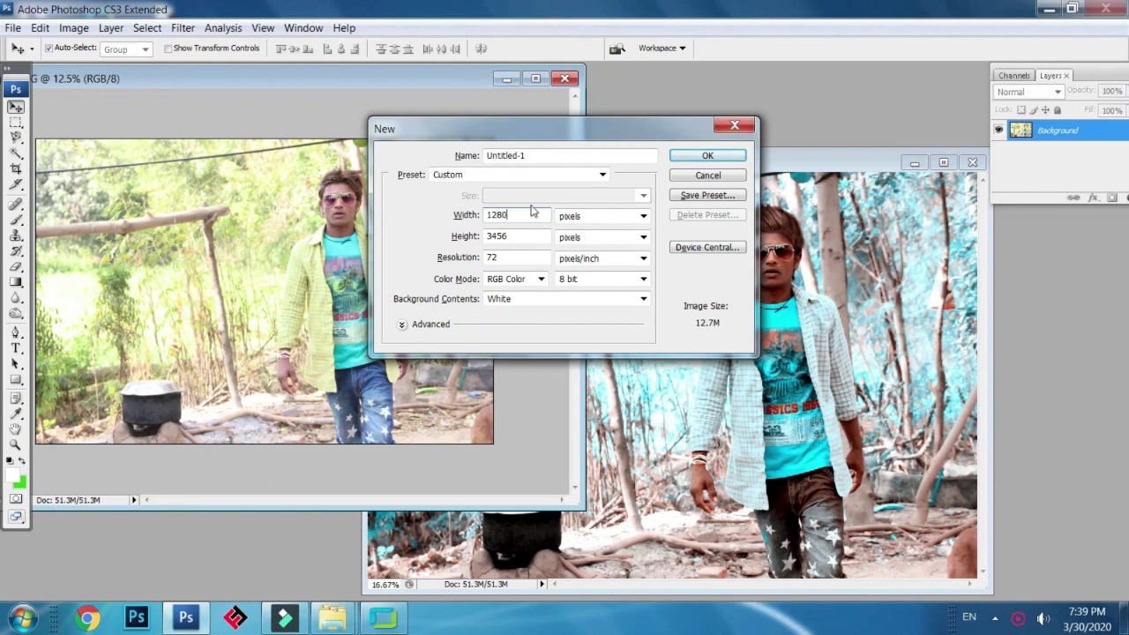
{"action": "left_click", "coordinate": [525, 235]}
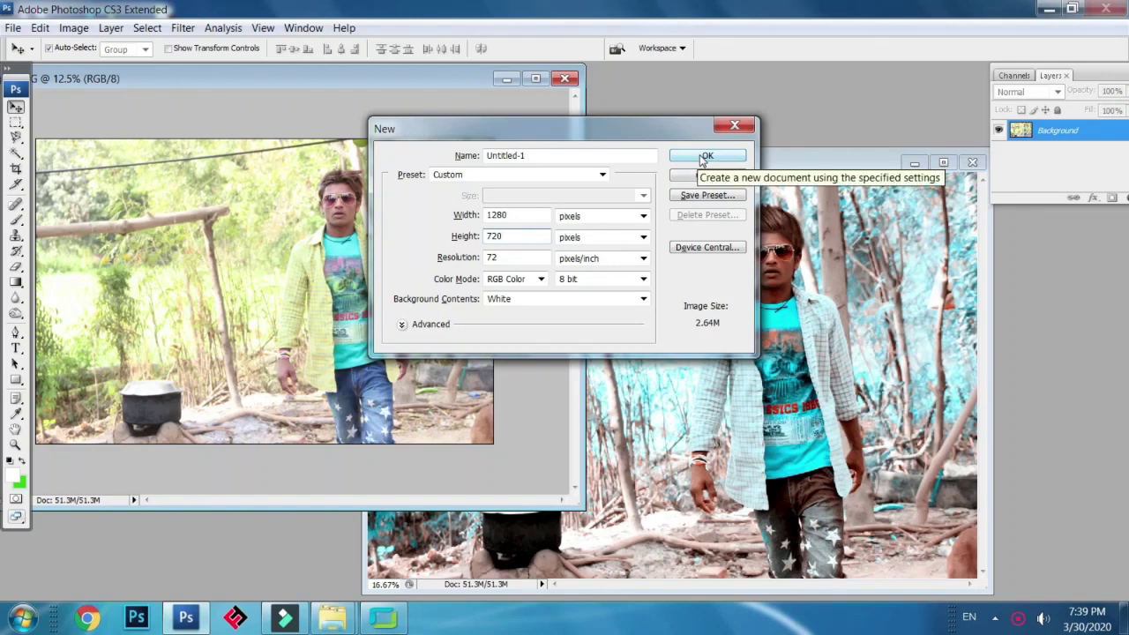
{"action": "left_click", "coordinate": [703, 157]}
Move the new document's window out of the way and copy the original photo into it as a layer
{"action": "left_click_drag", "start_coordinate": [550, 100], "coordinate": [672, 225]}
{"action": "left_click", "coordinate": [455, 111]}
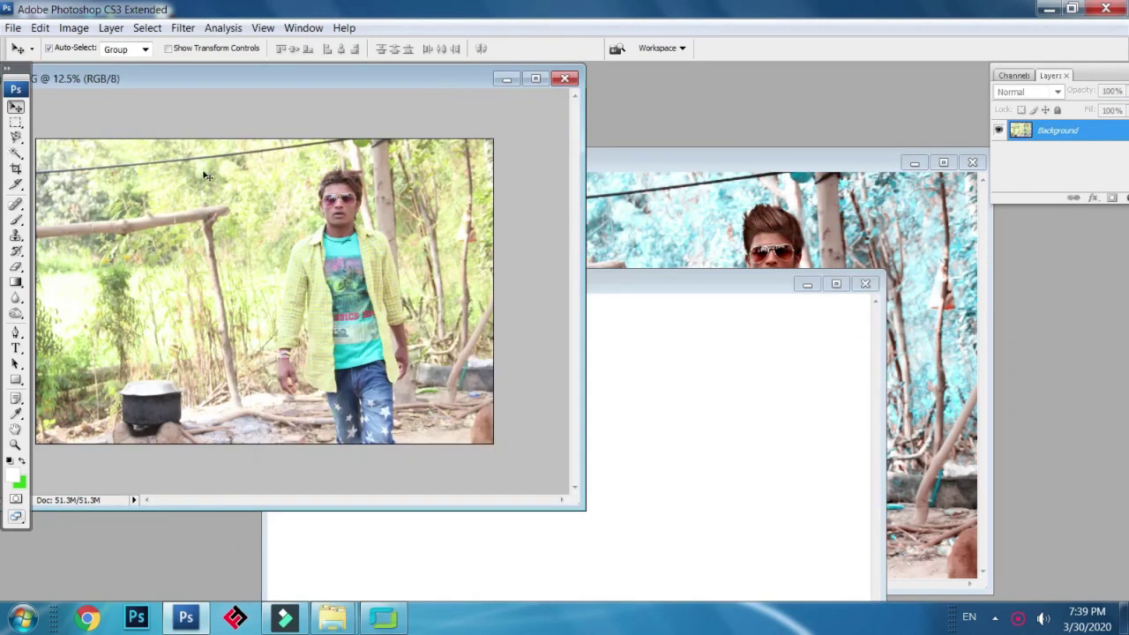
{"action": "left_click_drag", "start_coordinate": [233, 188], "coordinate": [707, 410]}
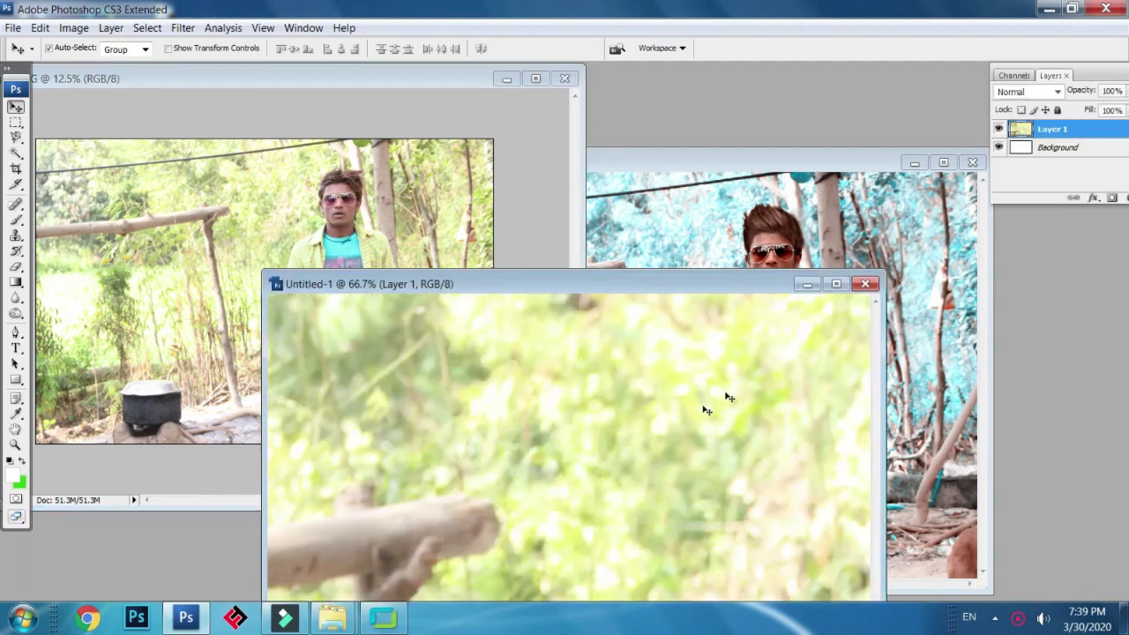
Scale Layer 1 down to about 25.1% with Free Transform and place the man in the left half of the canvas
{"action": "left_click", "coordinate": [835, 284]}
{"action": "key", "text": "ctrl+minus"}
{"action": "key", "text": "ctrl+minus"}
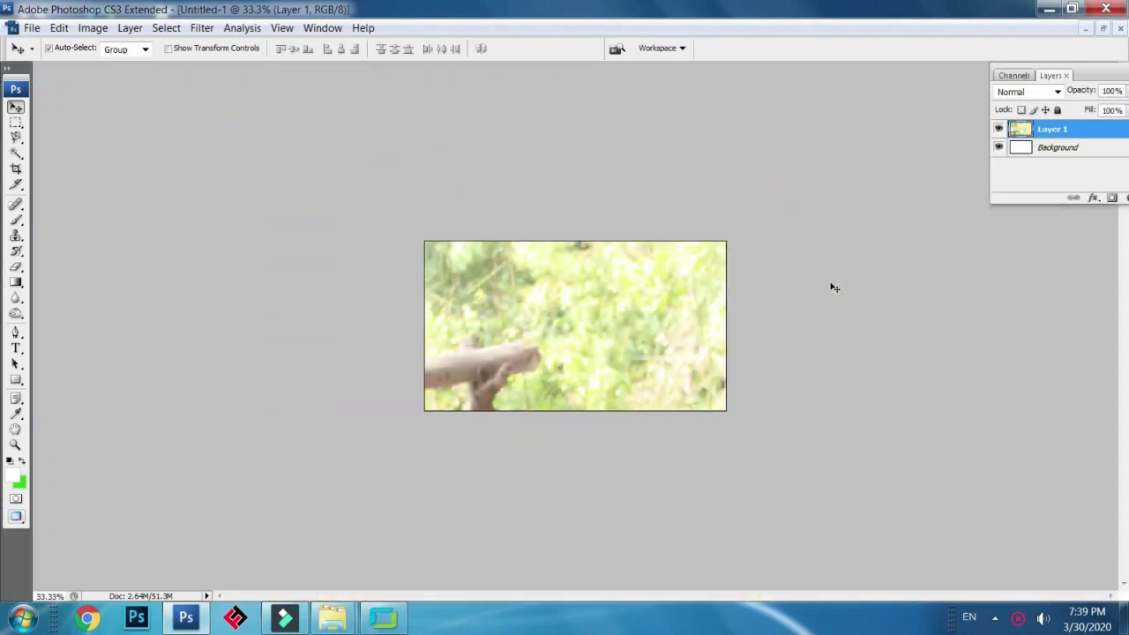
{"action": "key", "text": "ctrl+t"}
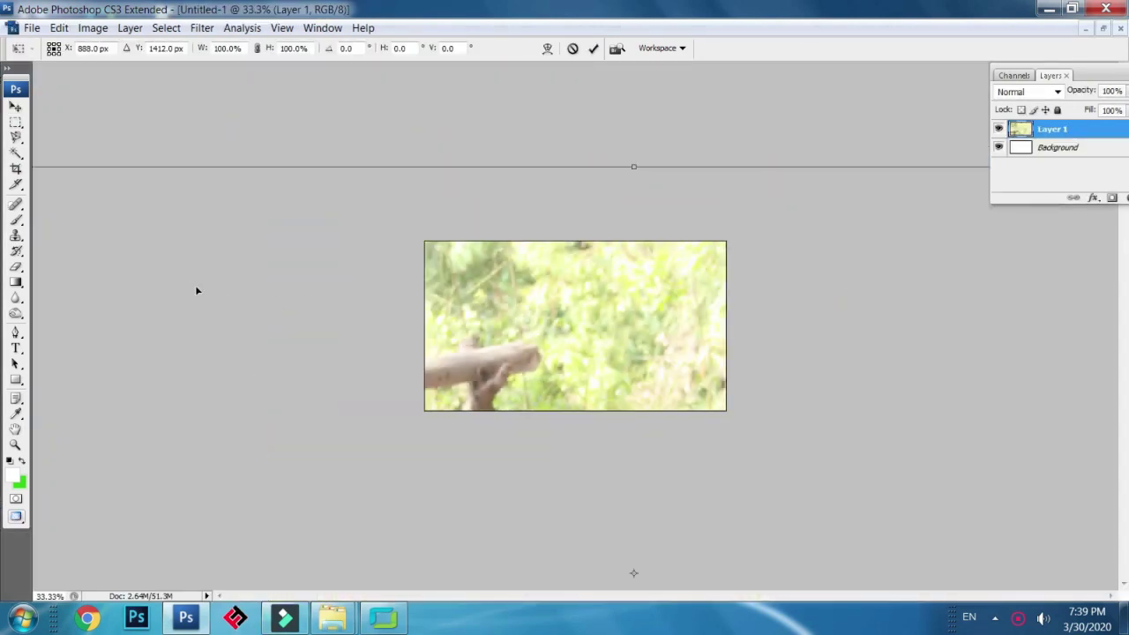
{"action": "left_click_drag", "start_coordinate": [197, 291], "coordinate": [334, 285]}
{"action": "left_click_drag", "start_coordinate": [160, 167], "coordinate": [454, 347]}
{"action": "left_click_drag", "start_coordinate": [546, 452], "coordinate": [452, 310]}
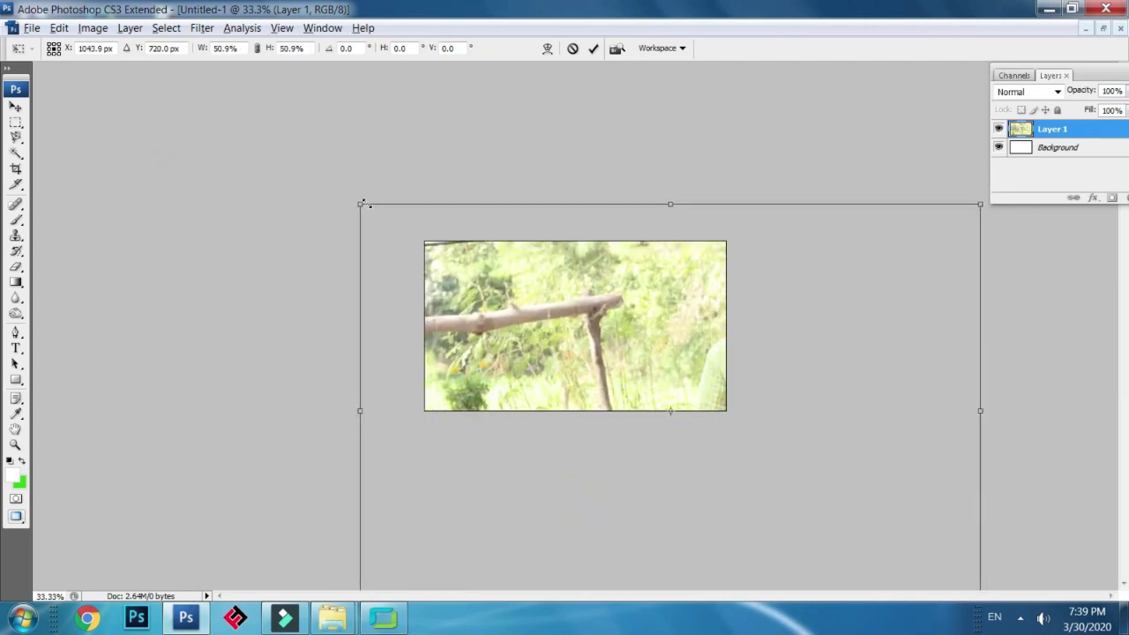
{"action": "left_click_drag", "start_coordinate": [362, 204], "coordinate": [492, 290]}
{"action": "left_click_drag", "start_coordinate": [592, 482], "coordinate": [430, 405]}
{"action": "left_click_drag", "start_coordinate": [519, 414], "coordinate": [462, 409]}
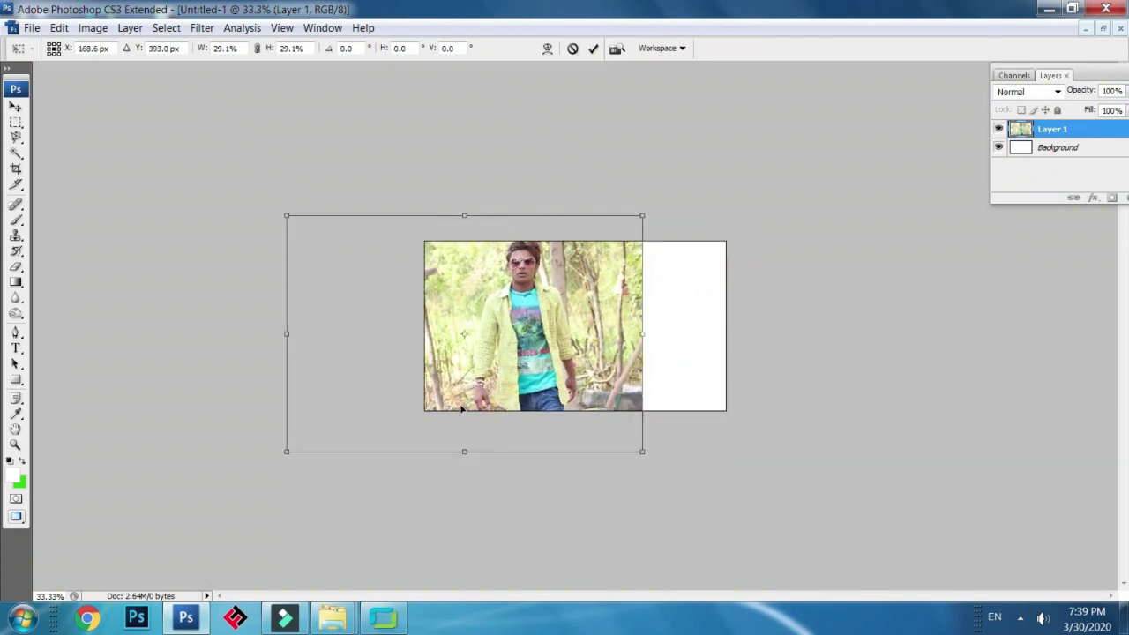
{"action": "left_click_drag", "start_coordinate": [639, 221], "coordinate": [615, 236]}
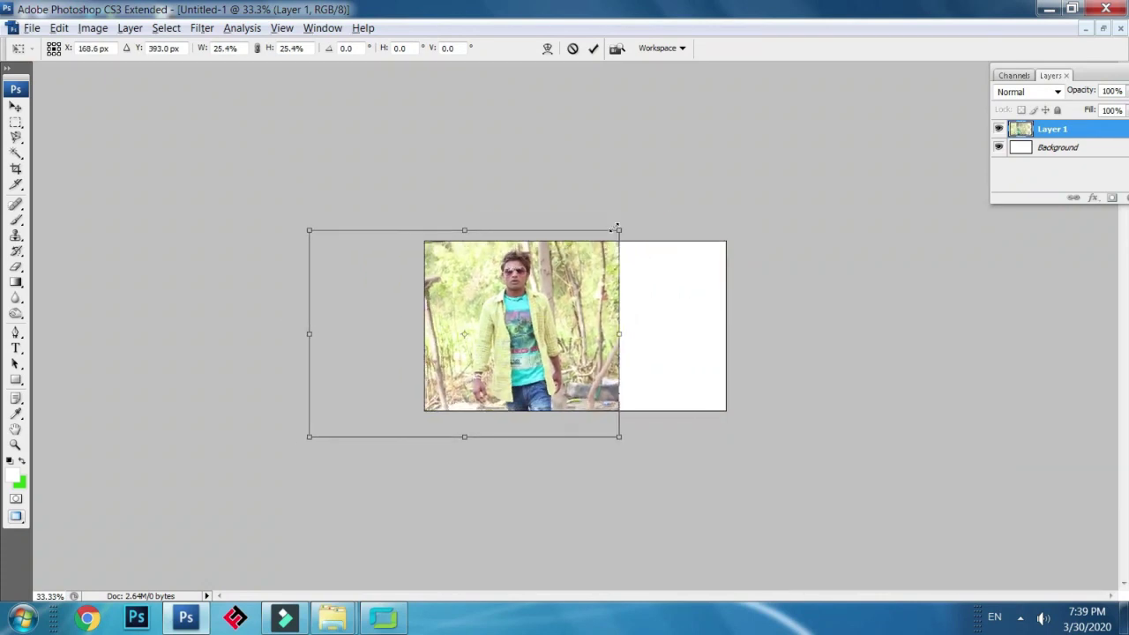
{"action": "left_click_drag", "start_coordinate": [555, 308], "coordinate": [532, 304]}
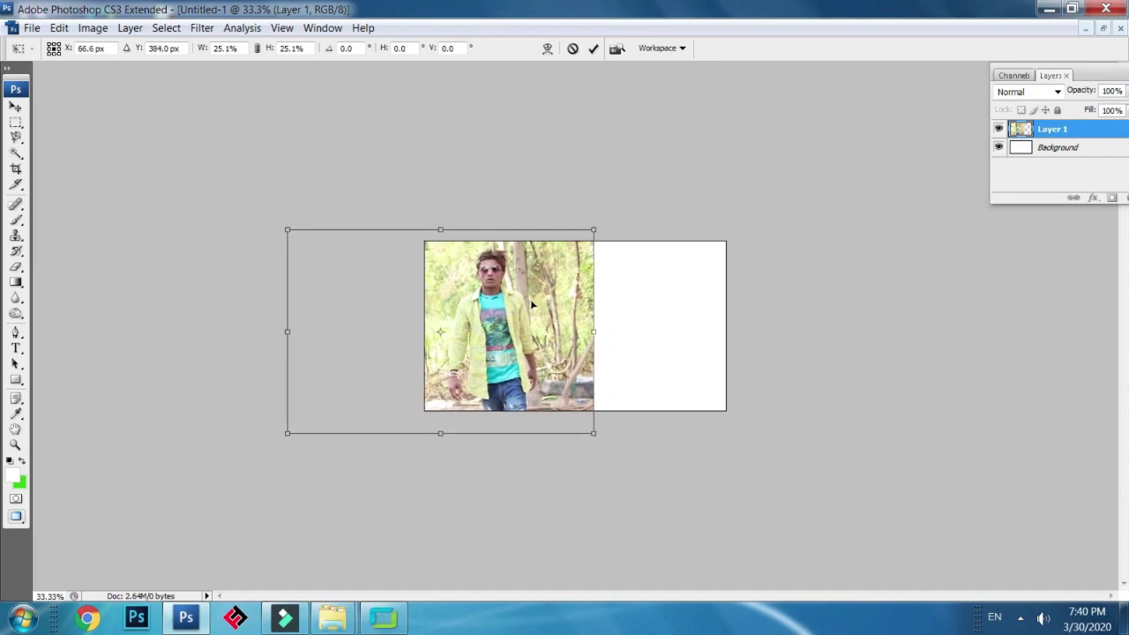
{"action": "key", "text": "Return"}
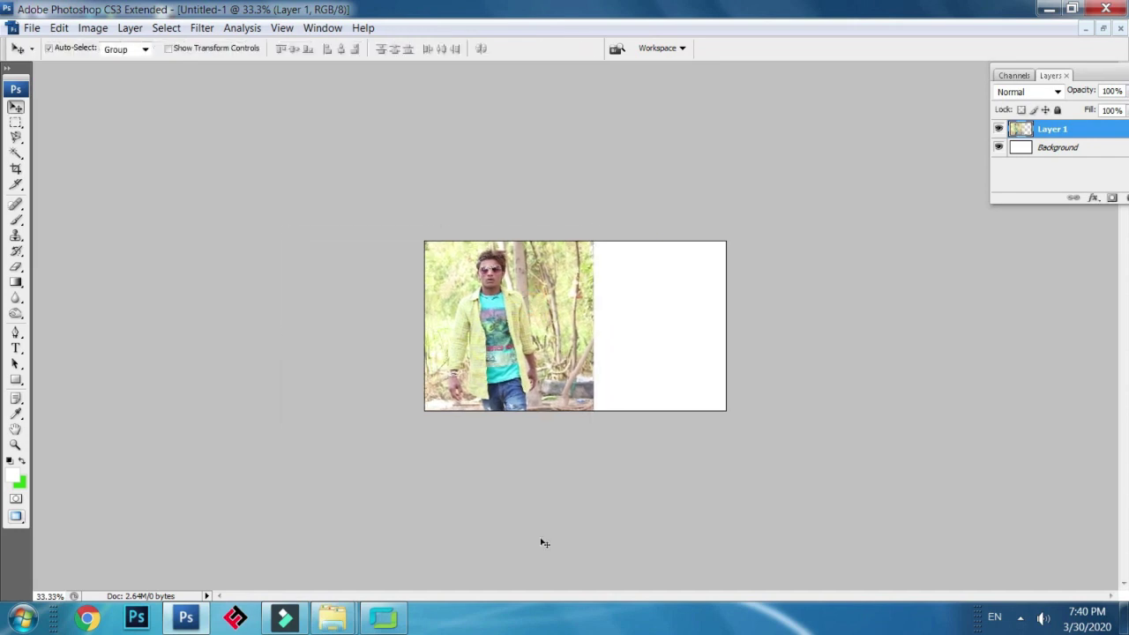
Rearrange the document windows and copy the cyan-toned photo from image21 copy into Untitled-1 as a new layer
{"action": "left_click", "coordinate": [1104, 29]}
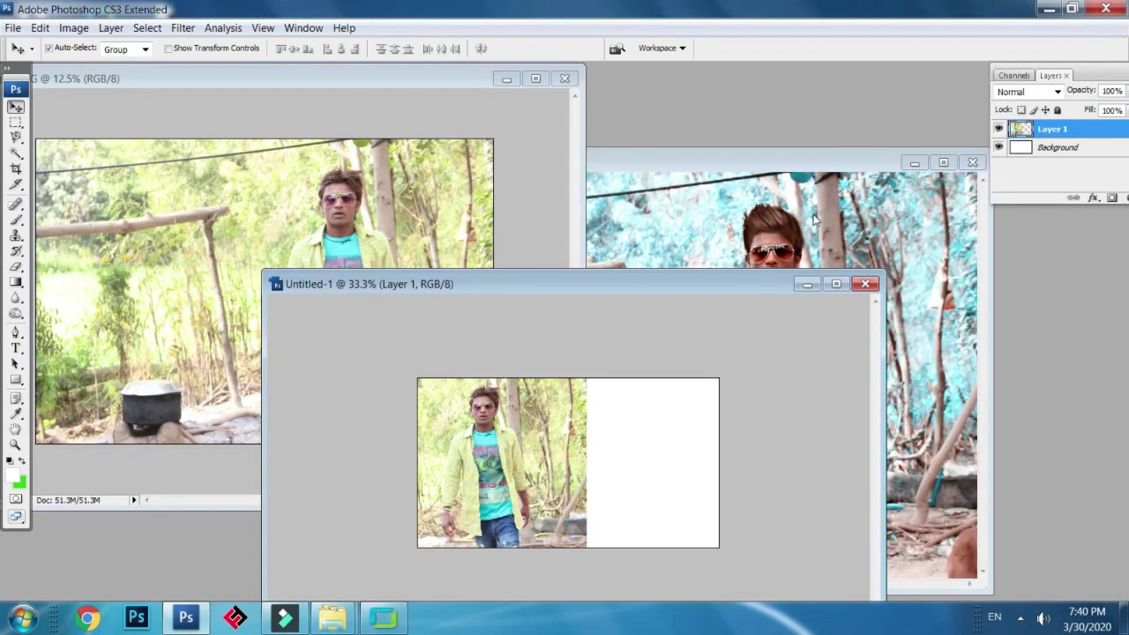
{"action": "left_click", "coordinate": [798, 220]}
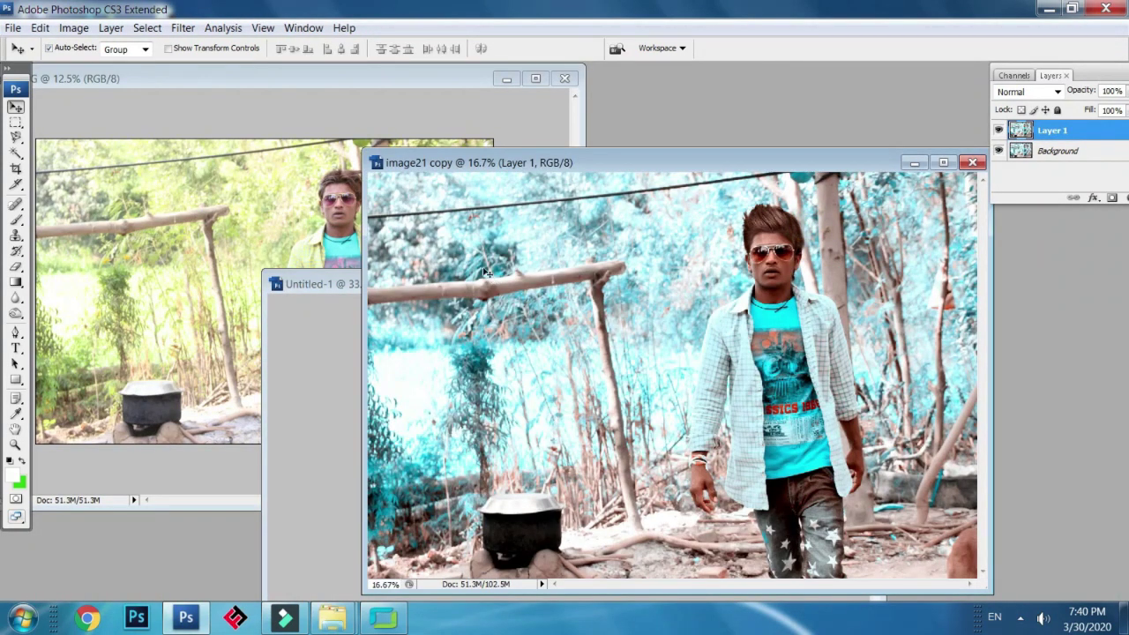
{"action": "left_click", "coordinate": [415, 284]}
{"action": "left_click_drag", "start_coordinate": [416, 289], "coordinate": [320, 247]}
{"action": "left_click", "coordinate": [856, 203]}
{"action": "left_click_drag", "start_coordinate": [698, 154], "coordinate": [906, 177]}
{"action": "left_click_drag", "start_coordinate": [757, 374], "coordinate": [532, 362]}
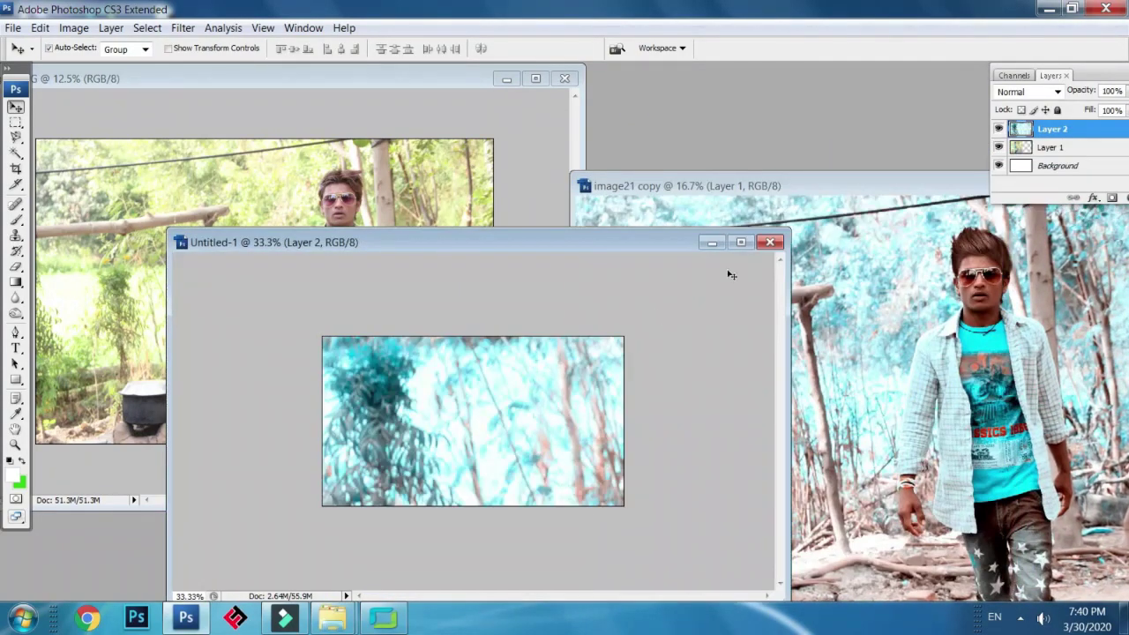
Scale Layer 2 down to about 31.7% with Free Transform and place it over the right part of the canvas
{"action": "left_click", "coordinate": [743, 242]}
{"action": "key", "text": "ctrl+t"}
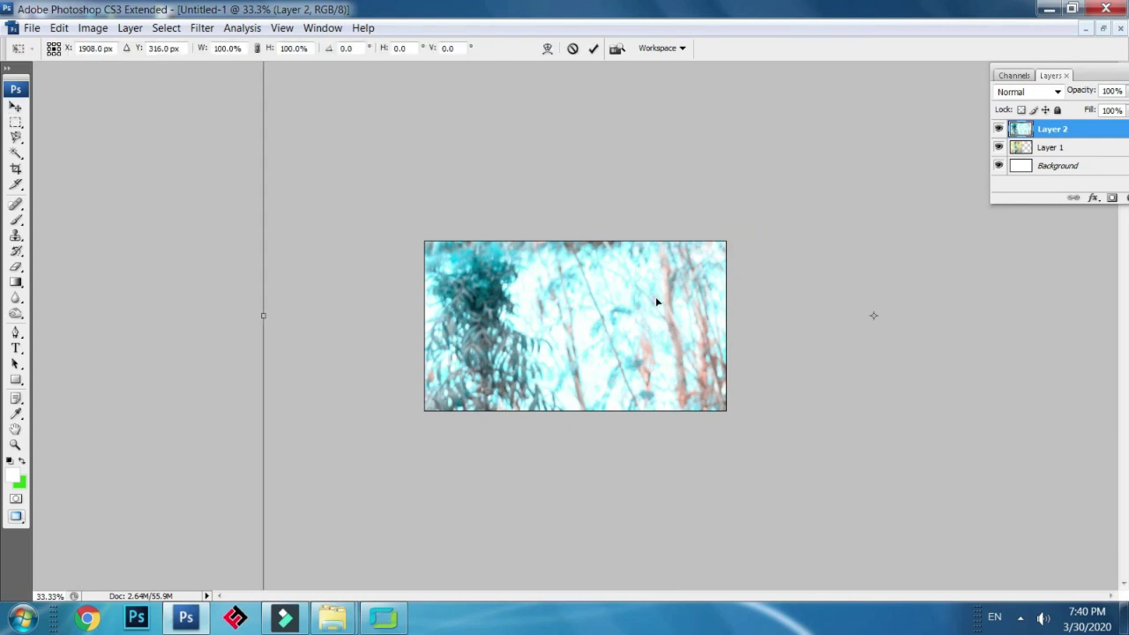
{"action": "left_click_drag", "start_coordinate": [397, 185], "coordinate": [408, 271]}
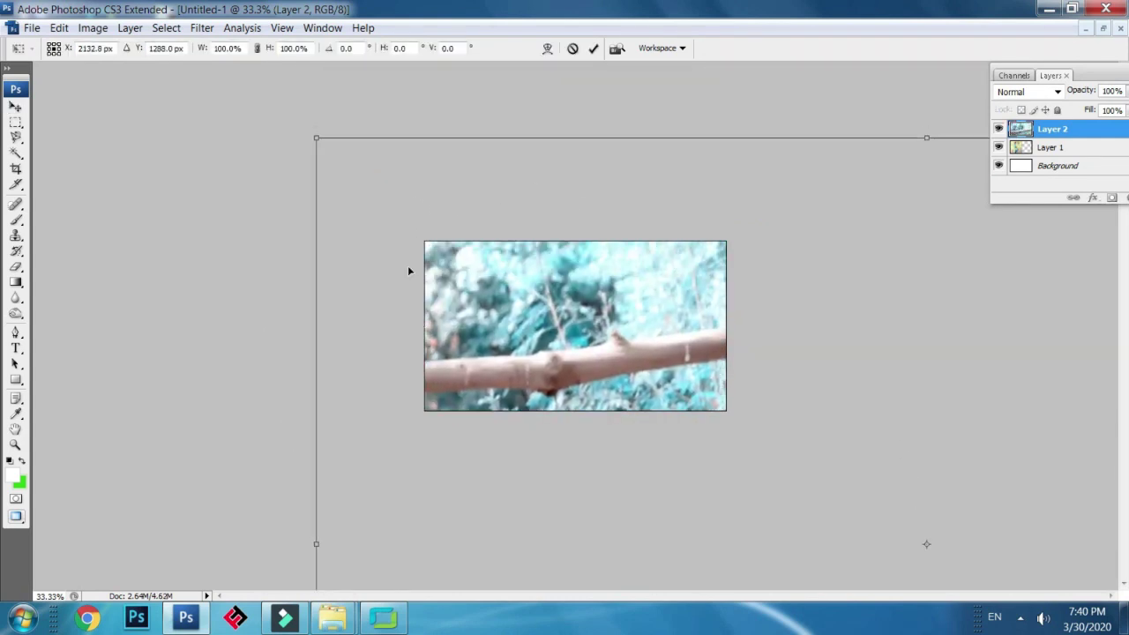
{"action": "left_click_drag", "start_coordinate": [316, 139], "coordinate": [628, 345]}
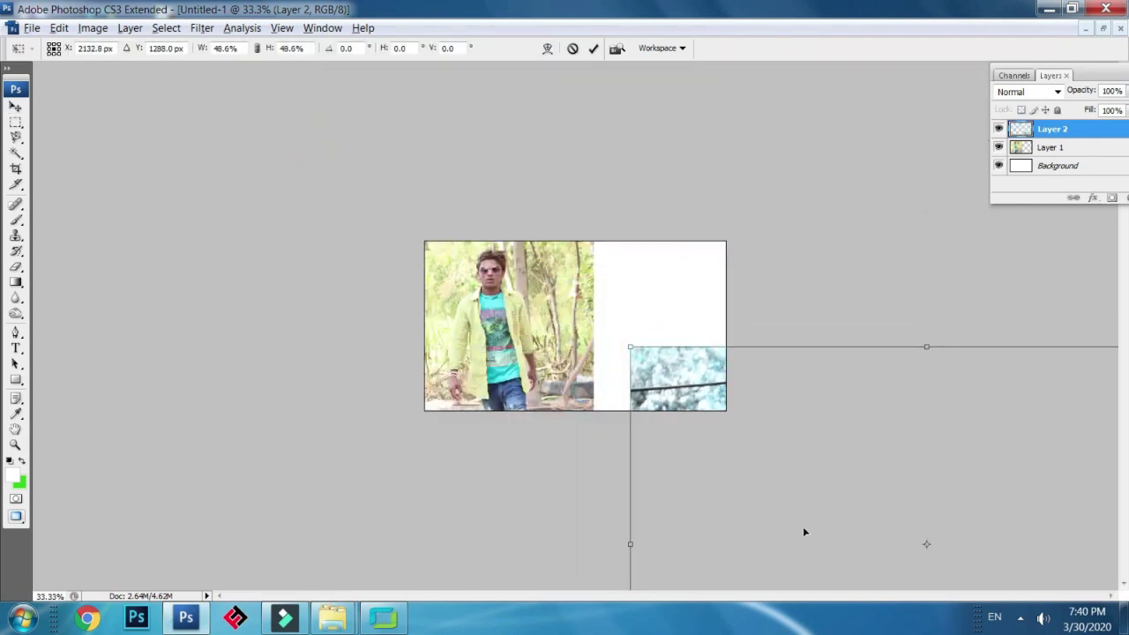
{"action": "left_click_drag", "start_coordinate": [791, 519], "coordinate": [638, 271]}
{"action": "left_click_drag", "start_coordinate": [485, 117], "coordinate": [588, 184]}
{"action": "left_click_drag", "start_coordinate": [676, 302], "coordinate": [634, 299]}
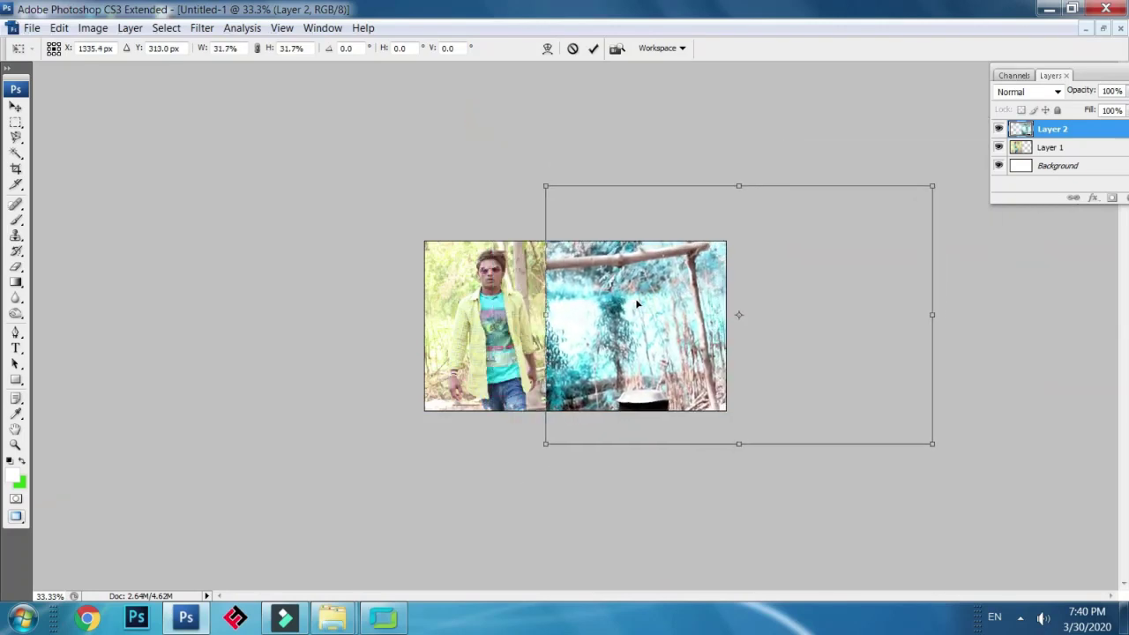
{"action": "double_click", "coordinate": [635, 299]}
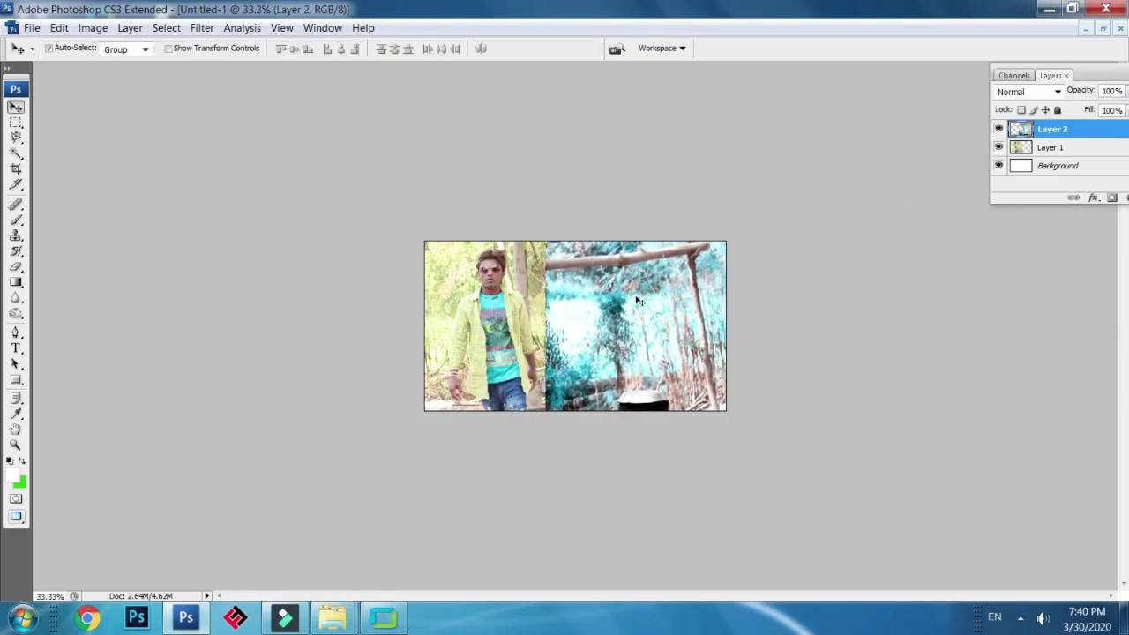
Send Layer 2 beneath Layer 1, shift its man into the canvas's right half and scale it to about 84.9%
{"action": "key", "text": "ctrl+bracketleft"}
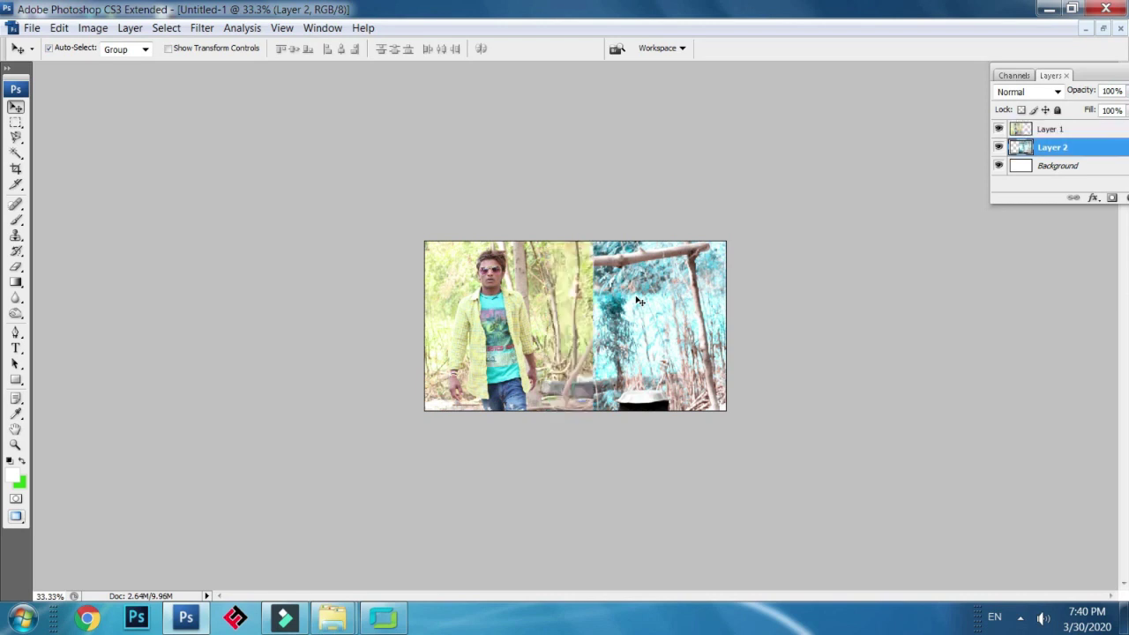
{"action": "key", "text": "ctrl+t"}
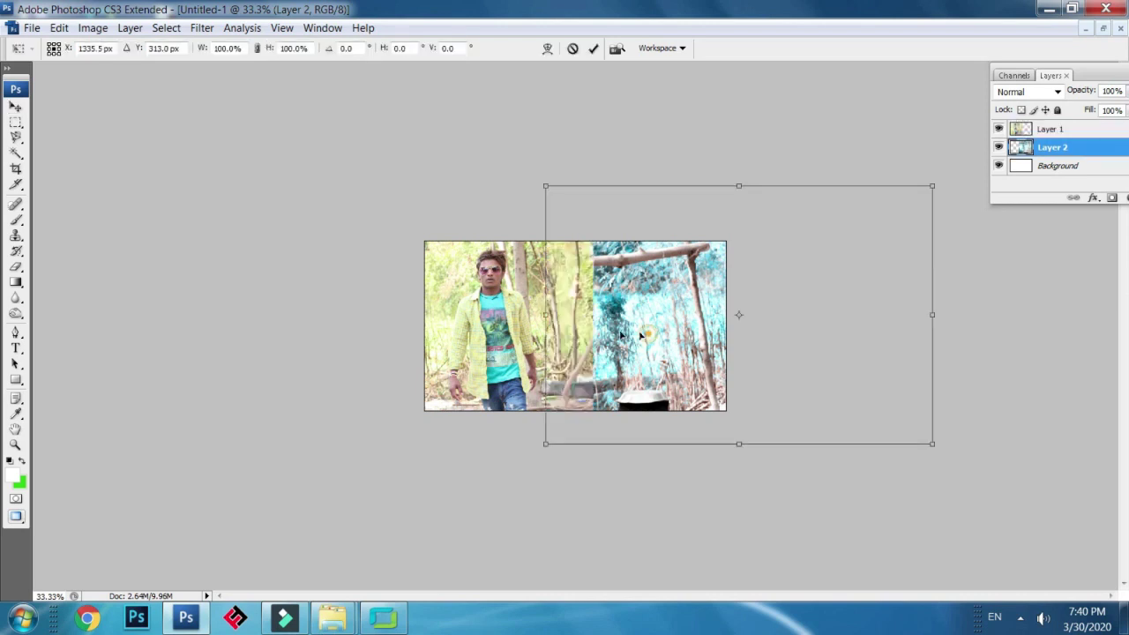
{"action": "left_click_drag", "start_coordinate": [641, 335], "coordinate": [493, 361]}
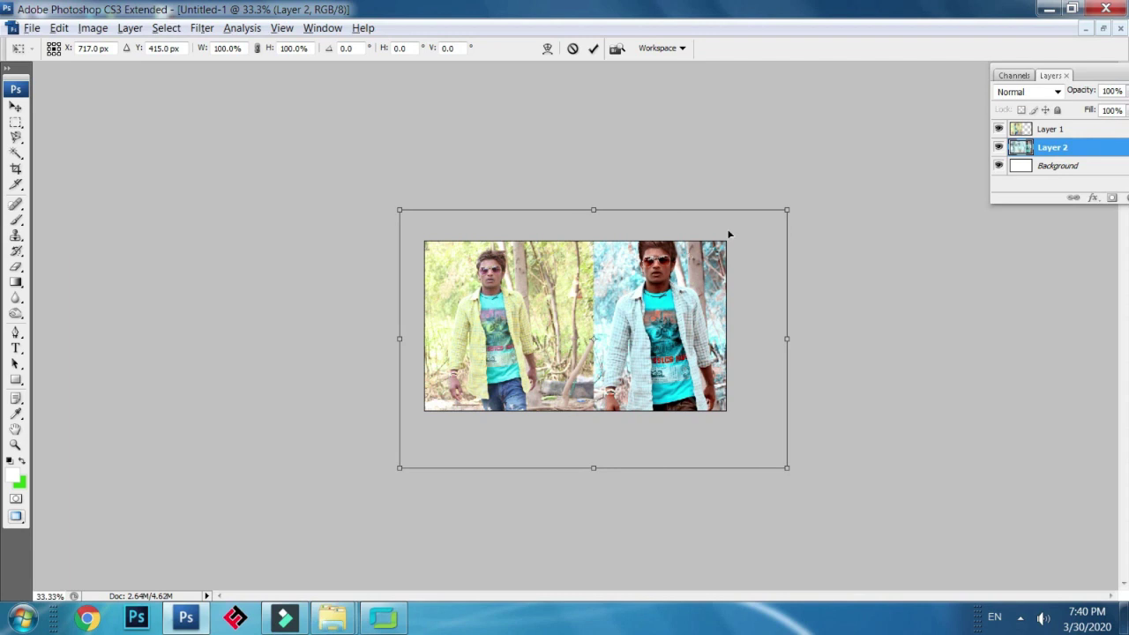
{"action": "left_click_drag", "start_coordinate": [788, 211], "coordinate": [758, 229]}
Try shifting Layer 2 slightly right and slightly down, undoing each move
{"action": "left_click_drag", "start_coordinate": [686, 305], "coordinate": [697, 303]}
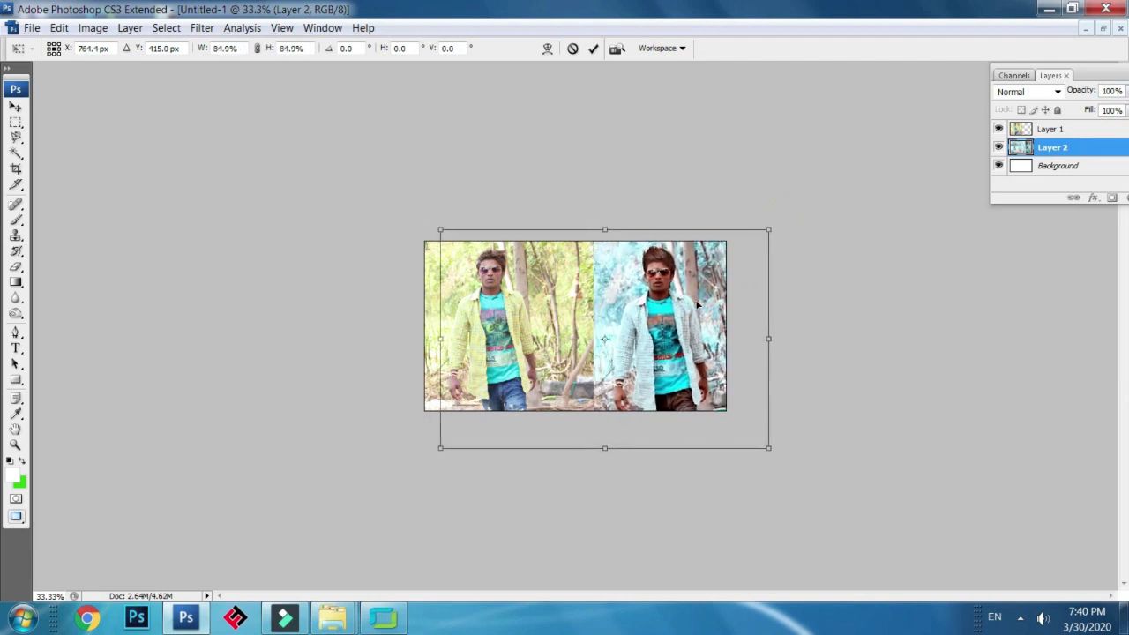
{"action": "key", "text": "ctrl+z"}
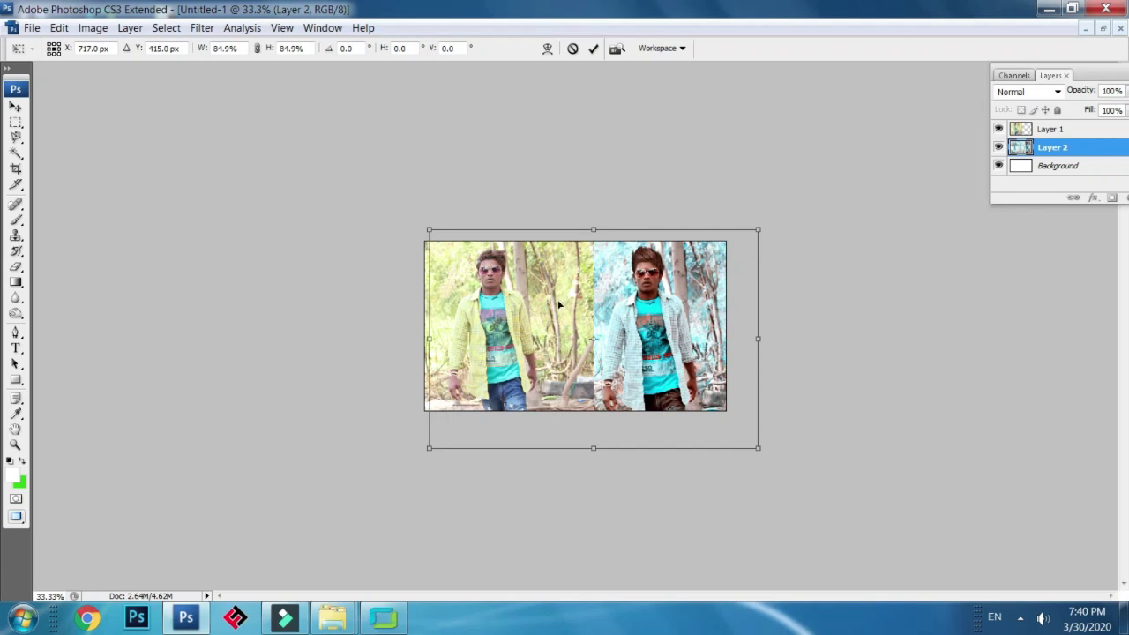
{"action": "left_click_drag", "start_coordinate": [662, 312], "coordinate": [664, 336]}
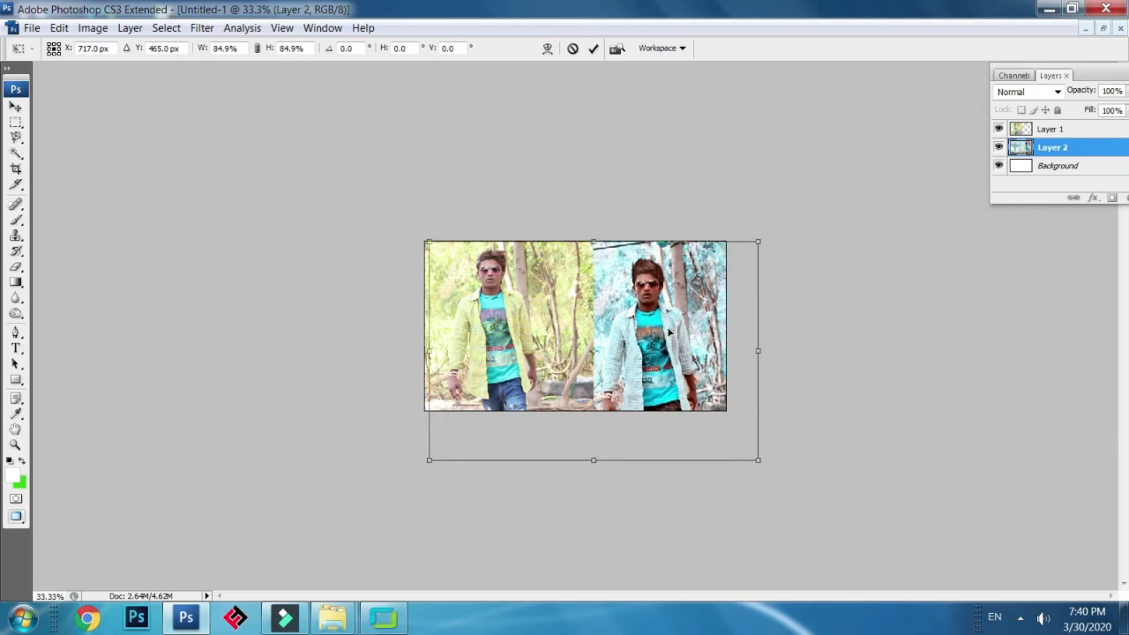
{"action": "key", "text": "ctrl+z"}
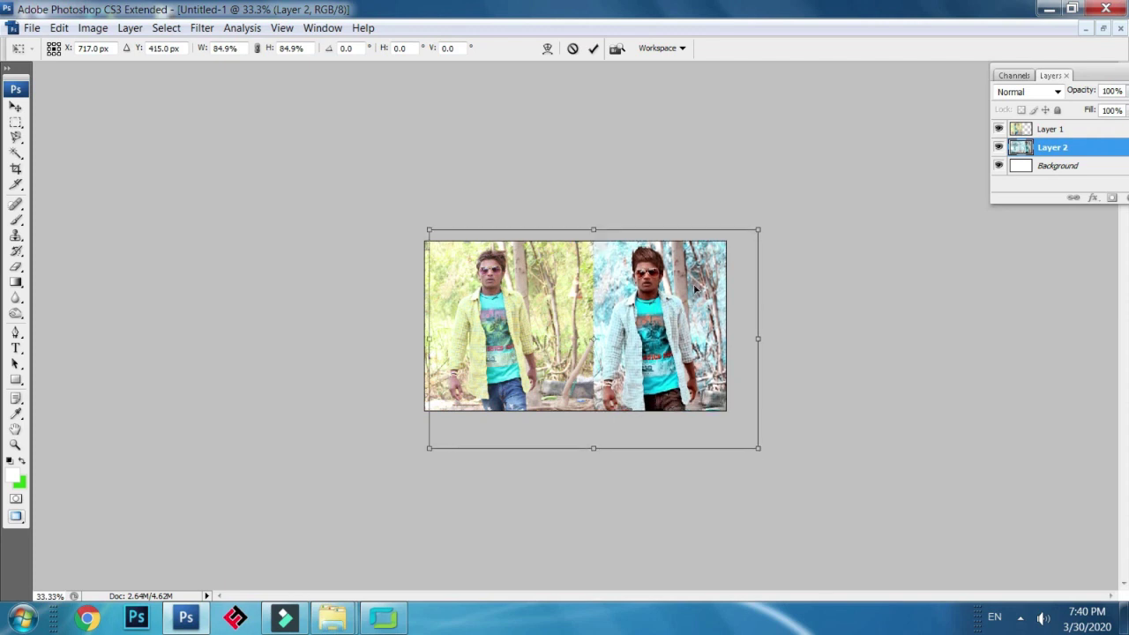
Enlarge Layer 2 to about 140.5%, position the man's head and chest in the right half, and apply the transform
{"action": "left_click_drag", "start_coordinate": [757, 229], "coordinate": [754, 297]}
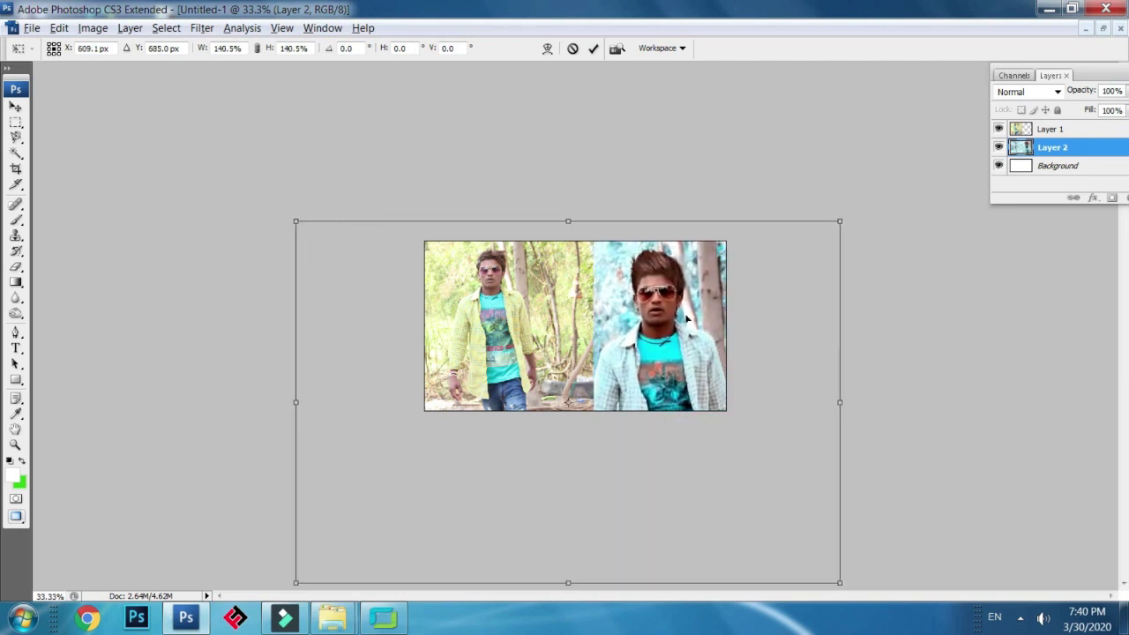
{"action": "left_click_drag", "start_coordinate": [666, 341], "coordinate": [666, 352]}
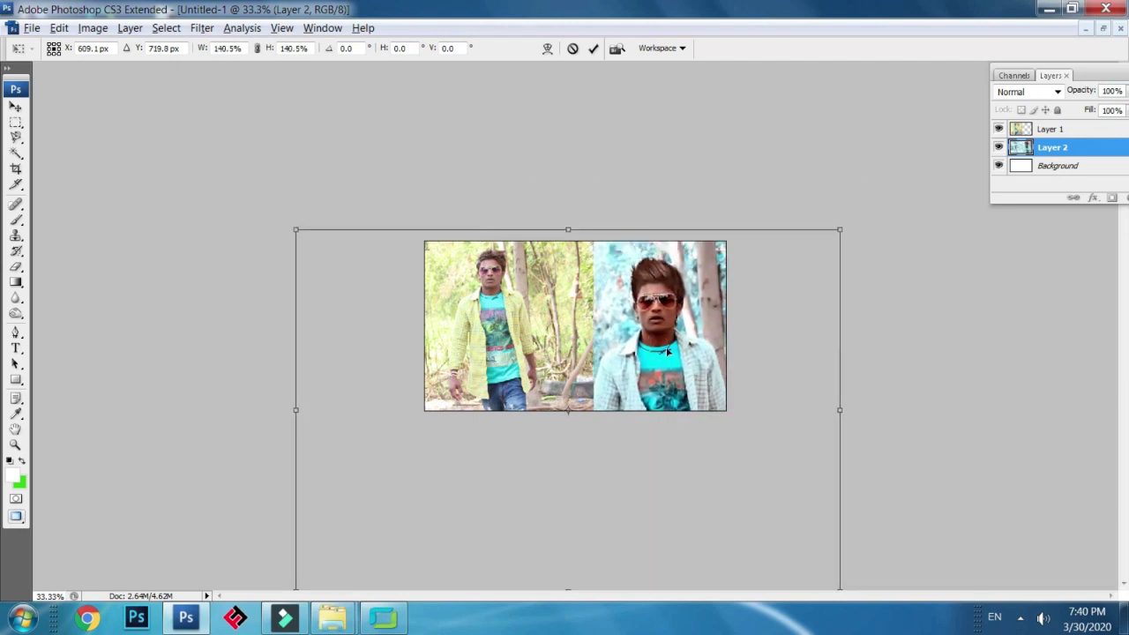
{"action": "key", "text": "Return"}
Move Layer 1 right and down, enlarge it to about 132.2%, and send it beneath Layer 2
{"action": "right_click", "coordinate": [515, 330]}
{"action": "left_click", "coordinate": [530, 335]}
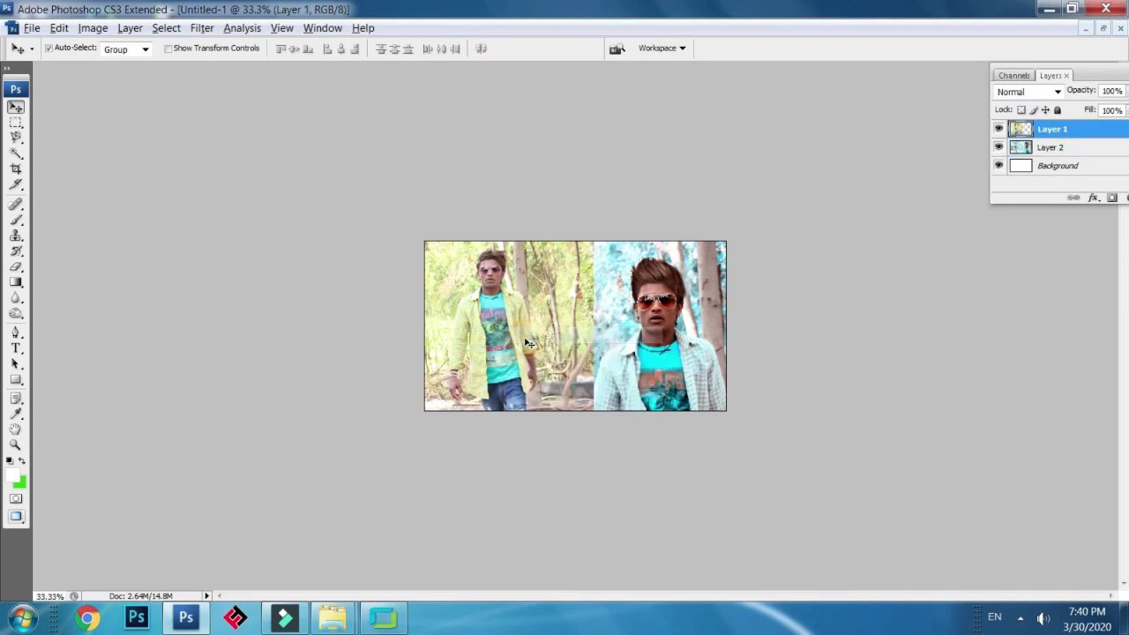
{"action": "key", "text": "ctrl+t"}
{"action": "left_click_drag", "start_coordinate": [578, 293], "coordinate": [598, 327]}
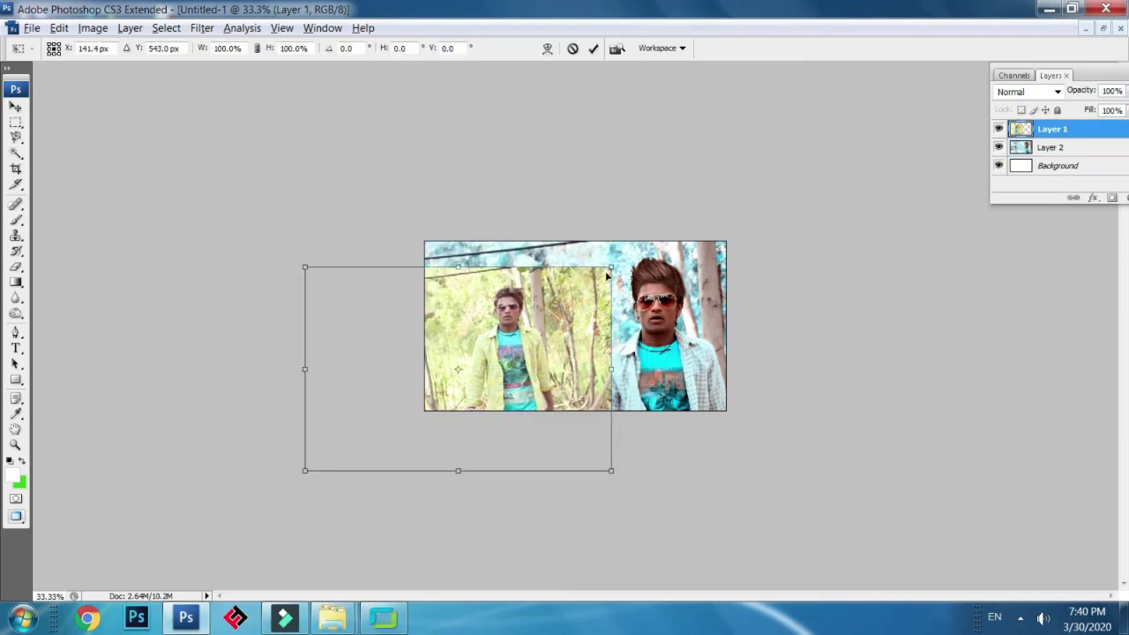
{"action": "left_click_drag", "start_coordinate": [611, 267], "coordinate": [643, 209]}
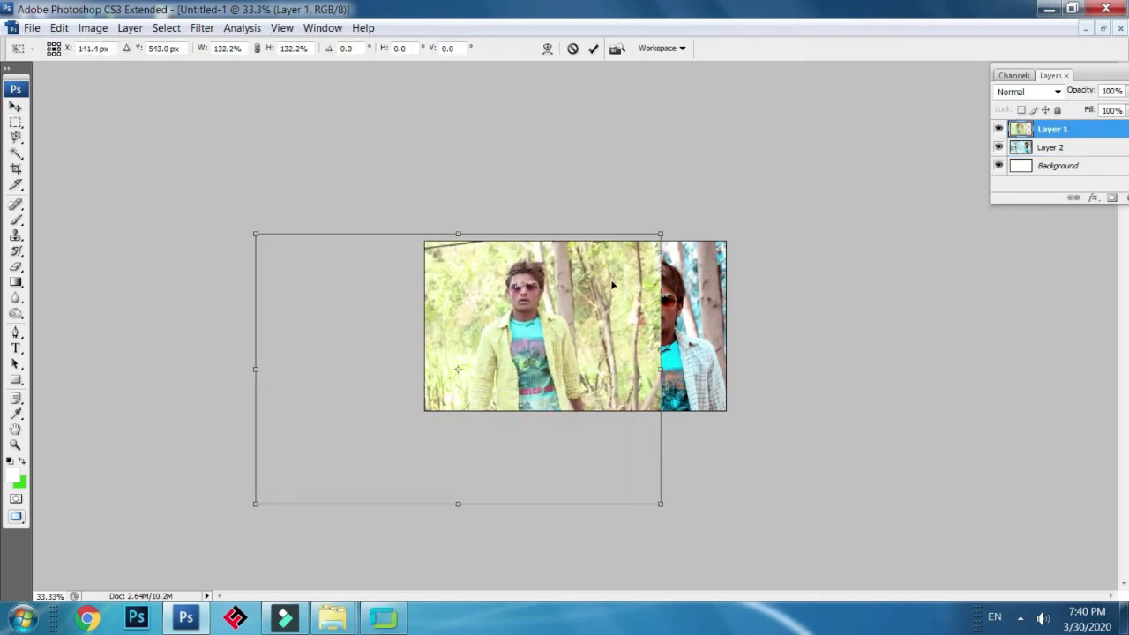
{"action": "key", "text": "Return"}
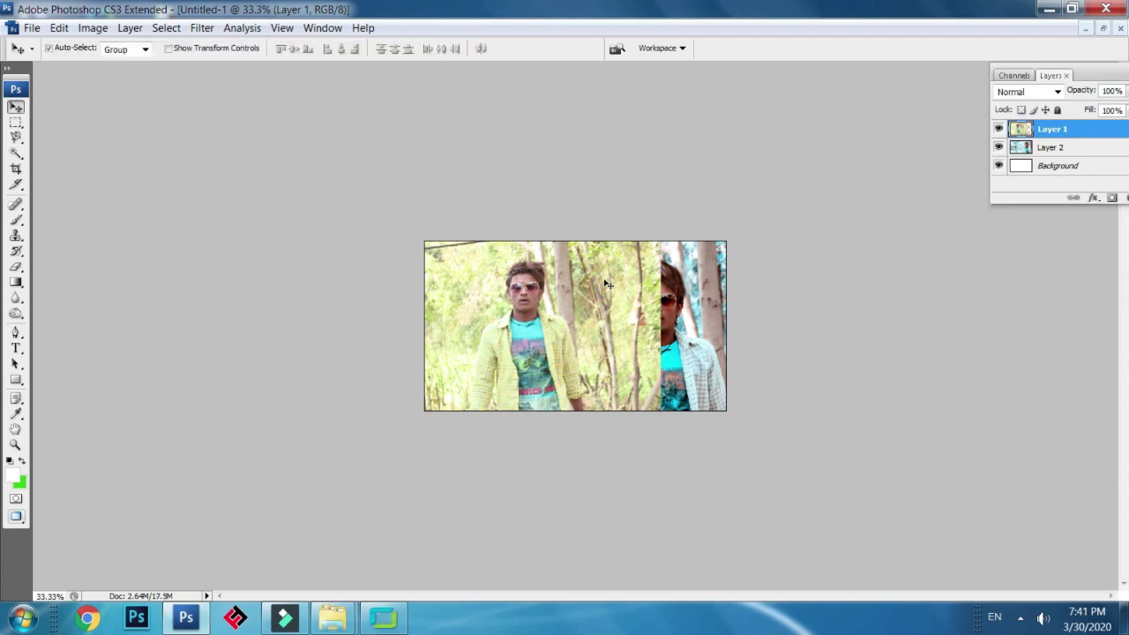
{"action": "key", "text": "ctrl+bracketleft"}
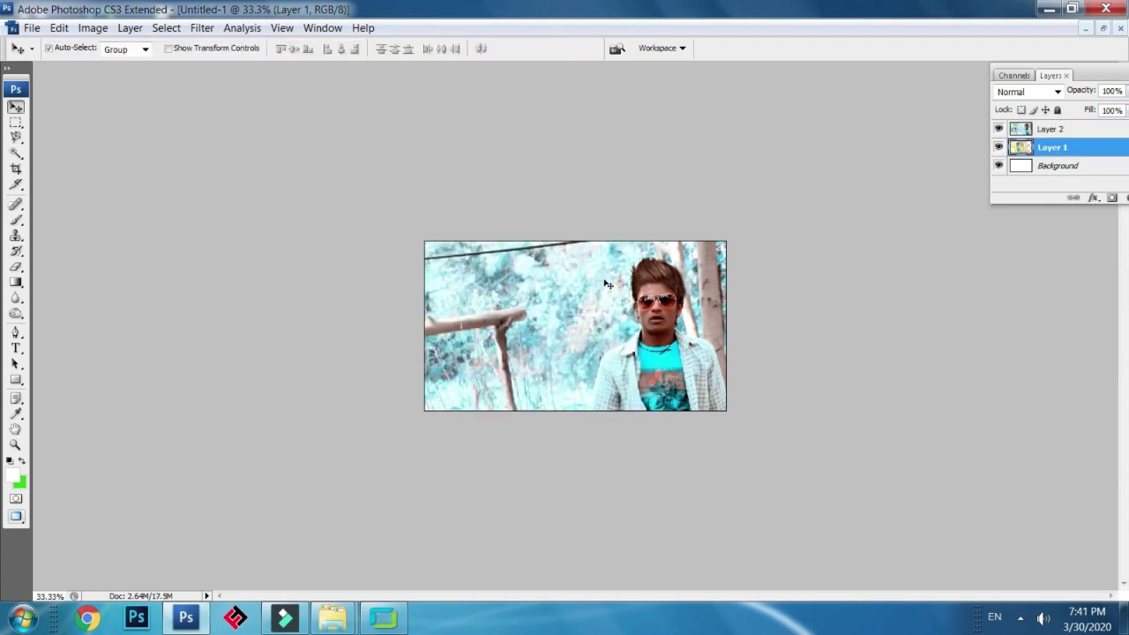
Bring Layer 1 in front of Layer 2
{"action": "key", "text": "ctrl+bracketright"}
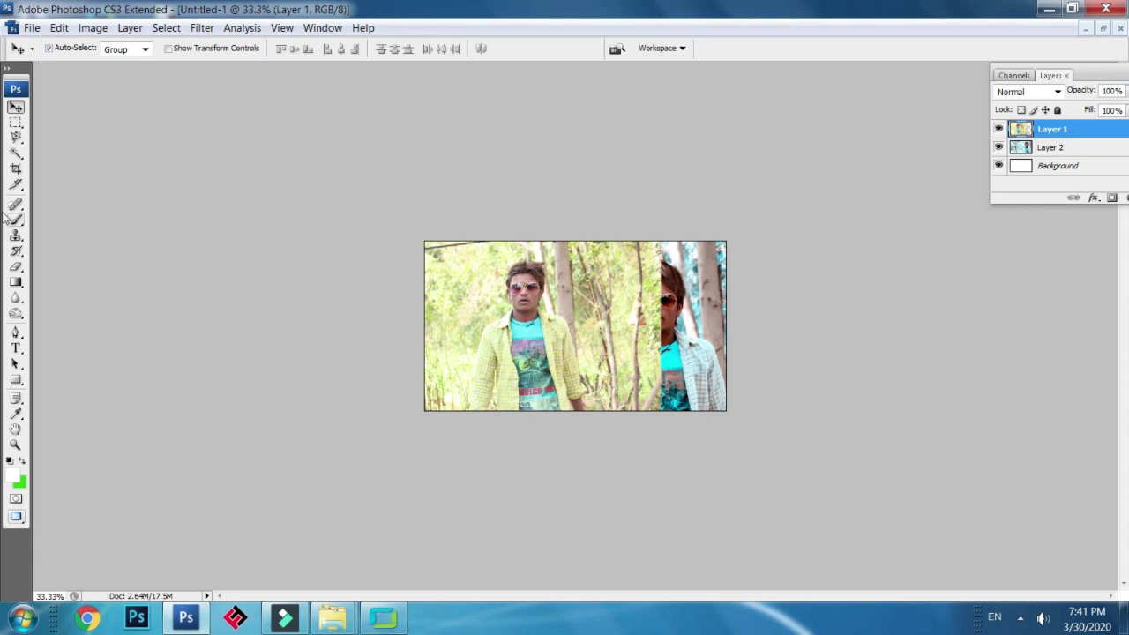
{"action": "left_click", "coordinate": [15, 123]}
{"action": "left_click_drag", "start_coordinate": [688, 364], "coordinate": [785, 464]}
{"action": "mouse_move", "coordinate": [620, 287]}
{"action": "left_mouse_down"}
{"action": "mouse_move", "coordinate": [690, 286]}
{"action": "mouse_move", "coordinate": [620, 287]}
{"action": "left_mouse_up"}
{"action": "left_click", "coordinate": [520, 307]}
Enlarge Layer 1, position the man's head and chest in the canvas's left half, and apply the transform
{"action": "right_click", "coordinate": [519, 306], "text": "ctrl"}
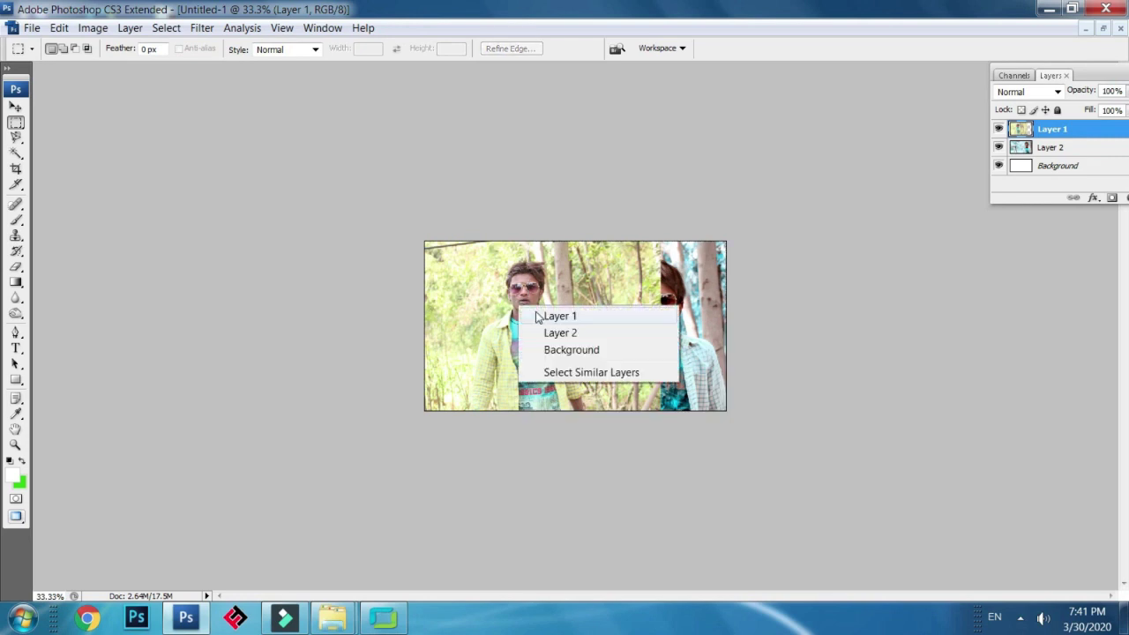
{"action": "left_click", "coordinate": [540, 316]}
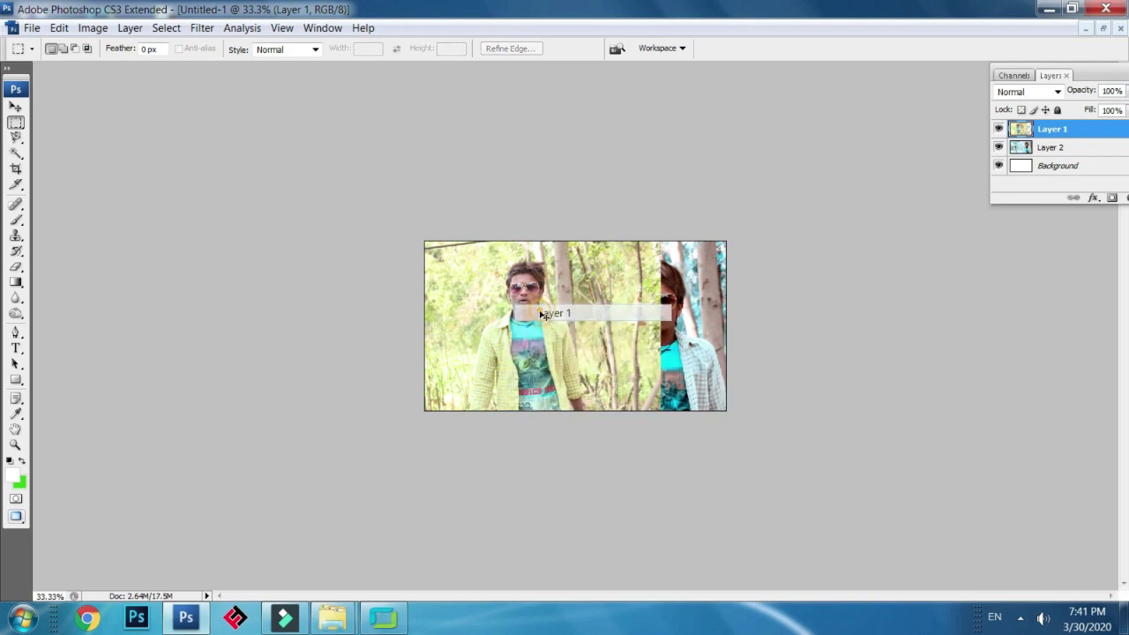
{"action": "key", "text": "ctrl+t"}
{"action": "left_click_drag", "start_coordinate": [662, 232], "coordinate": [717, 198]}
{"action": "left_click_drag", "start_coordinate": [600, 296], "coordinate": [538, 321]}
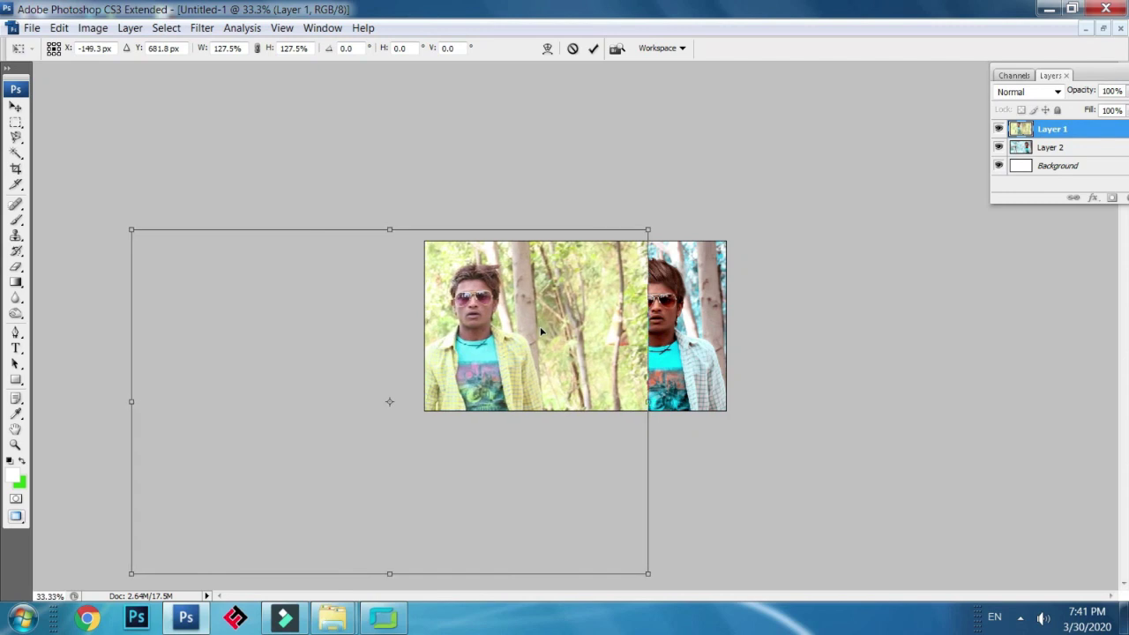
{"action": "left_click_drag", "start_coordinate": [542, 332], "coordinate": [538, 339]}
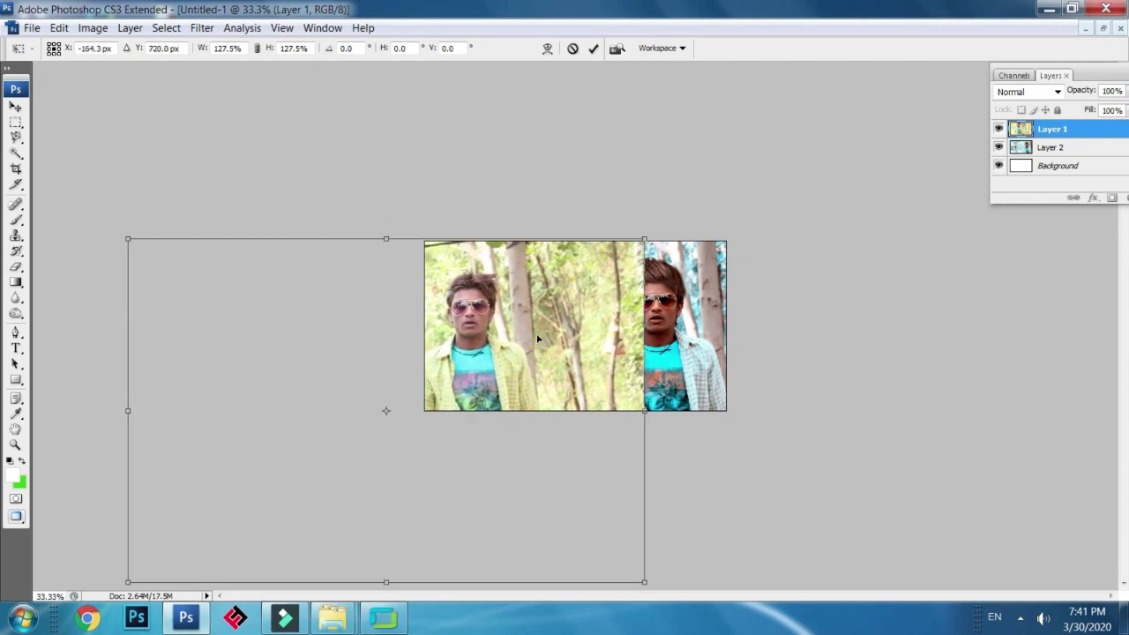
{"action": "left_click_drag", "start_coordinate": [646, 238], "coordinate": [664, 225]}
{"action": "key", "text": "Return"}
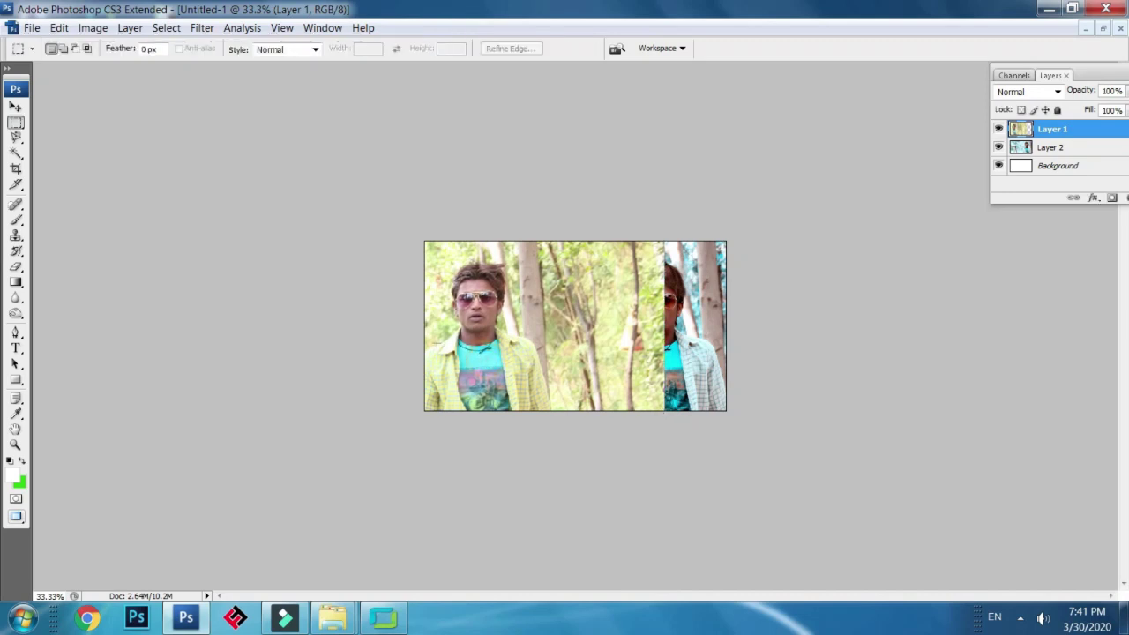
Delete the part of Layer 1 to the right of the canvas's middle using a full-height rectangular selection
{"action": "left_click", "coordinate": [15, 169]}
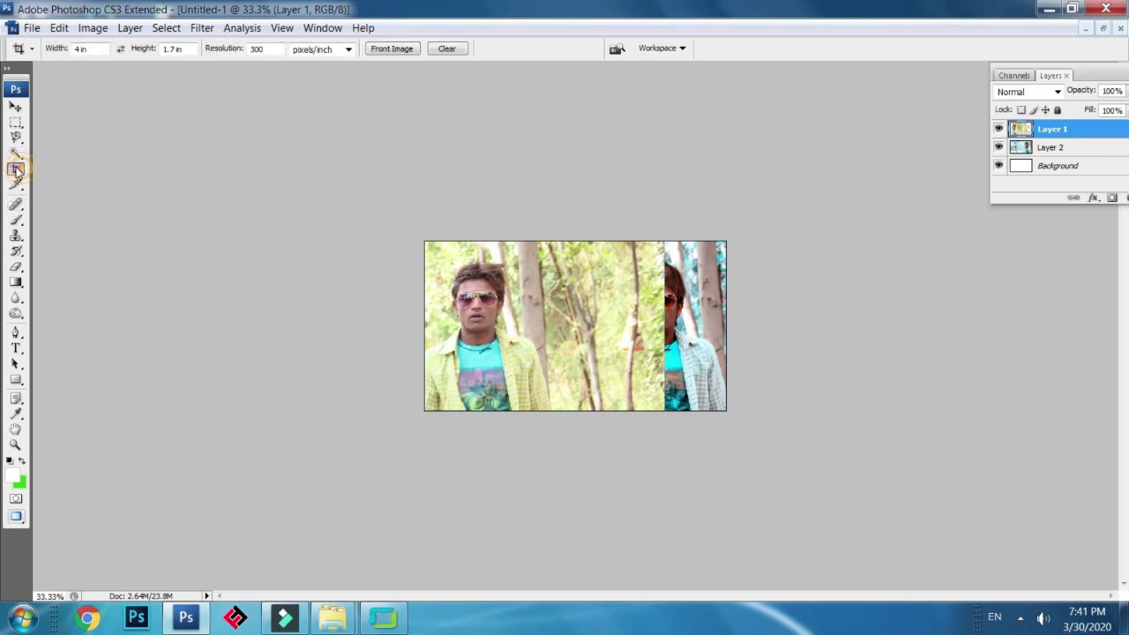
{"action": "left_click", "coordinate": [16, 121]}
{"action": "left_click_drag", "start_coordinate": [585, 223], "coordinate": [776, 460]}
{"action": "left_click_drag", "start_coordinate": [614, 339], "coordinate": [668, 342]}
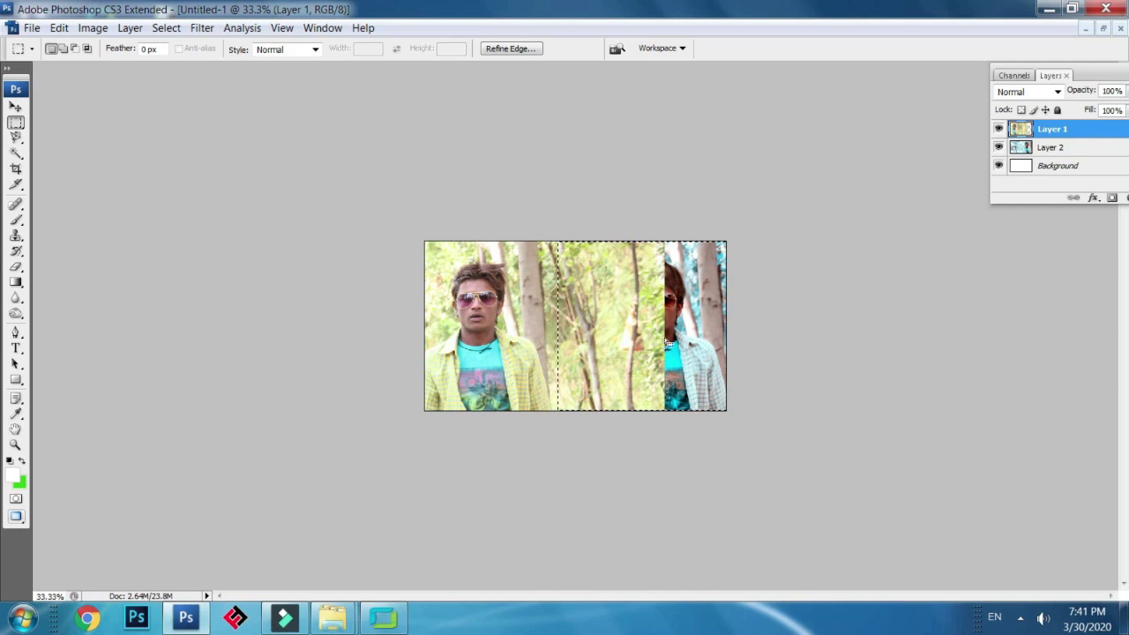
{"action": "key", "text": "Delete"}
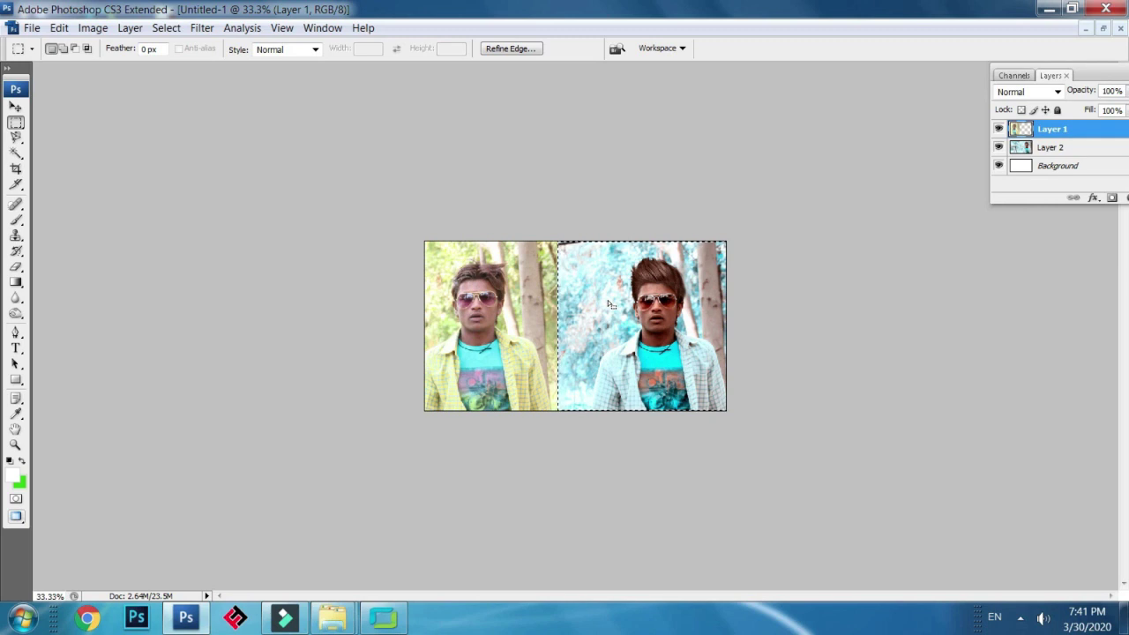
{"action": "key", "text": "ctrl+z"}
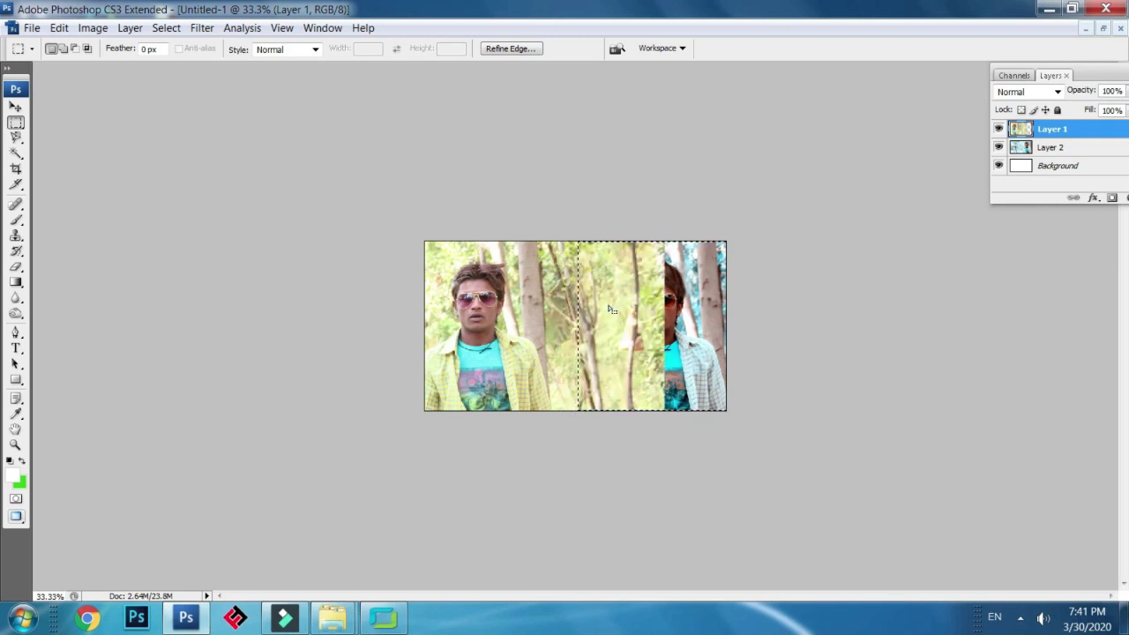
{"action": "right_click", "coordinate": [512, 328]}
{"action": "left_click", "coordinate": [529, 328]}
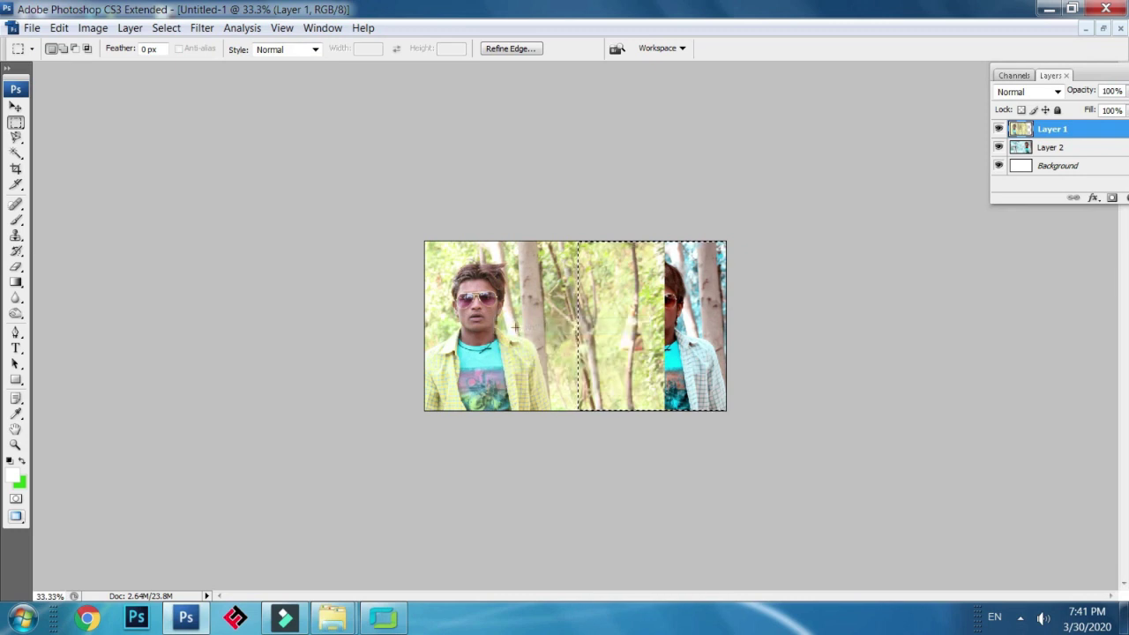
{"action": "key", "text": "Delete"}
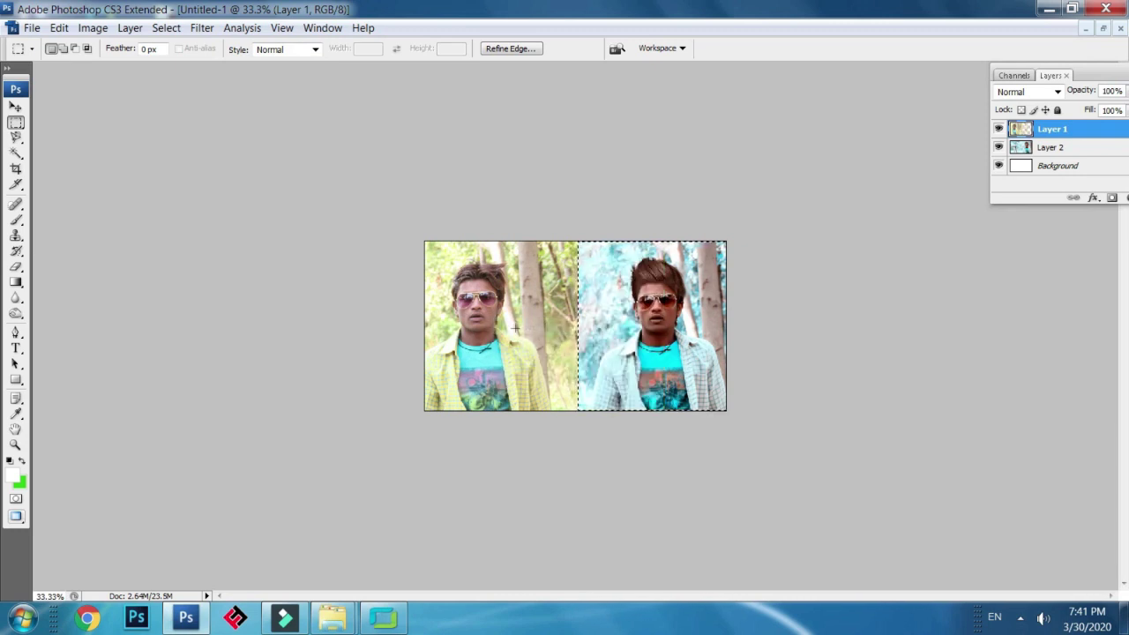
Try nudging the rectangular selection upward and back down
{"action": "key", "text": "Up"}
{"action": "key", "text": "Up"}
{"action": "key", "text": "Up"}
{"action": "key", "text": "Up"}
{"action": "key", "text": "Up"}
{"action": "key", "text": "Up"}
{"action": "key", "text": "Up"}
{"action": "key", "text": "Up"}
{"action": "key", "text": "Up"}
{"action": "key", "text": "Up"}
{"action": "key", "text": "Up"}
{"action": "key", "text": "Up"}
{"action": "key", "text": "Up"}
{"action": "key", "text": "Up"}
{"action": "key", "text": "Up"}
{"action": "key", "text": "Up"}
{"action": "key", "text": "Up"}
{"action": "key", "text": "Up"}
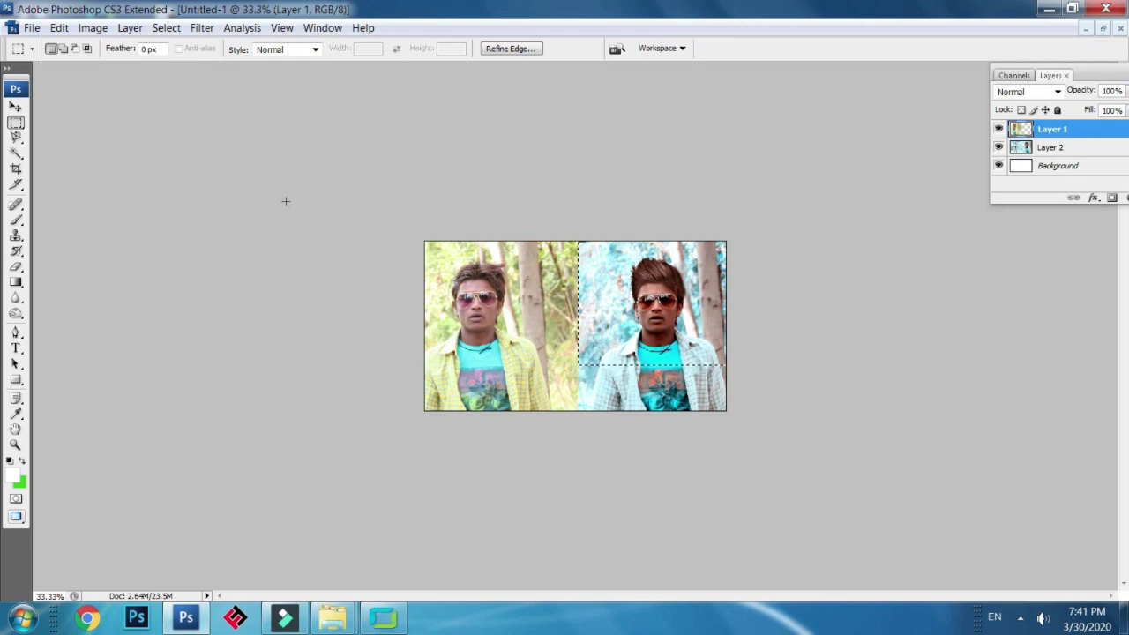
{"action": "key", "text": "Down"}
{"action": "key", "text": "Down"}
{"action": "key", "text": "Down"}
{"action": "key", "text": "Down"}
{"action": "key", "text": "Down"}
{"action": "key", "text": "Down"}
{"action": "key", "text": "Down"}
{"action": "key", "text": "Down"}
{"action": "key", "text": "Down"}
{"action": "key", "text": "Down"}
{"action": "key", "text": "Down"}
{"action": "key", "text": "Down"}
{"action": "key", "text": "Down"}
{"action": "key", "text": "Down"}
{"action": "key", "text": "Down"}
{"action": "key", "text": "Down"}
{"action": "key", "text": "Down"}
{"action": "key", "text": "Down"}
{"action": "key", "text": "Down"}
{"action": "key", "text": "Down"}
{"action": "key", "text": "Down"}
{"action": "key", "text": "Down"}
{"action": "key", "text": "Down"}
{"action": "key", "text": "Down"}
{"action": "key", "text": "Down"}
{"action": "key", "text": "Down"}
{"action": "key", "text": "Down"}
{"action": "key", "text": "Down"}
{"action": "key", "text": "Down"}
{"action": "key", "text": "Down"}
Clear the selection and shift Layer 1 about 66 px to the right, applying the transform
{"action": "key", "text": "ctrl+d"}
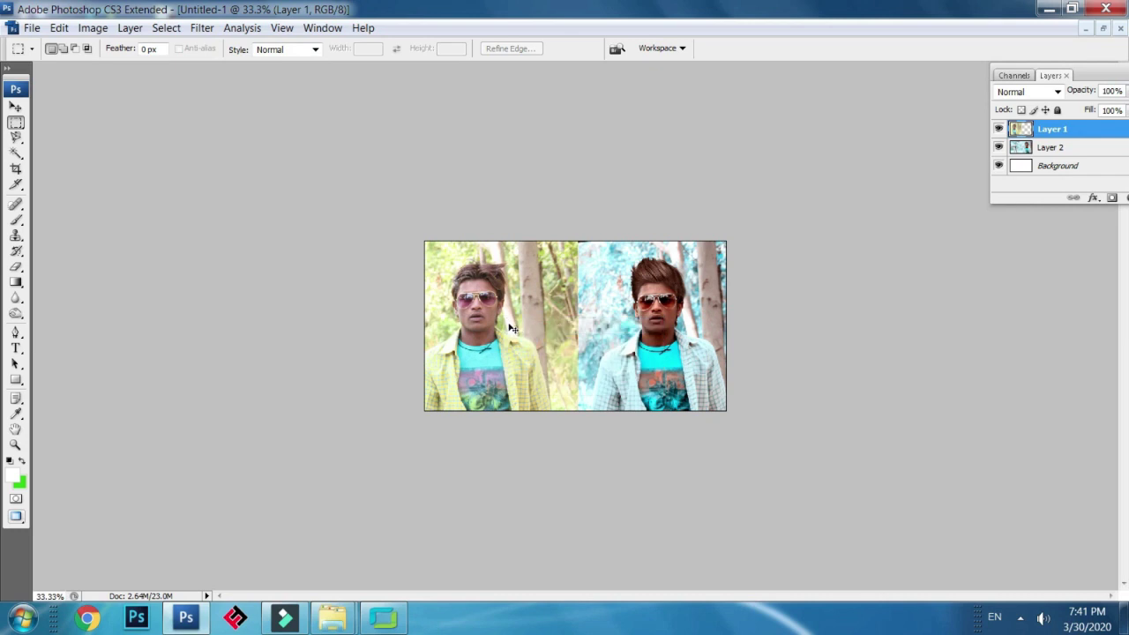
{"action": "key", "text": "ctrl+t"}
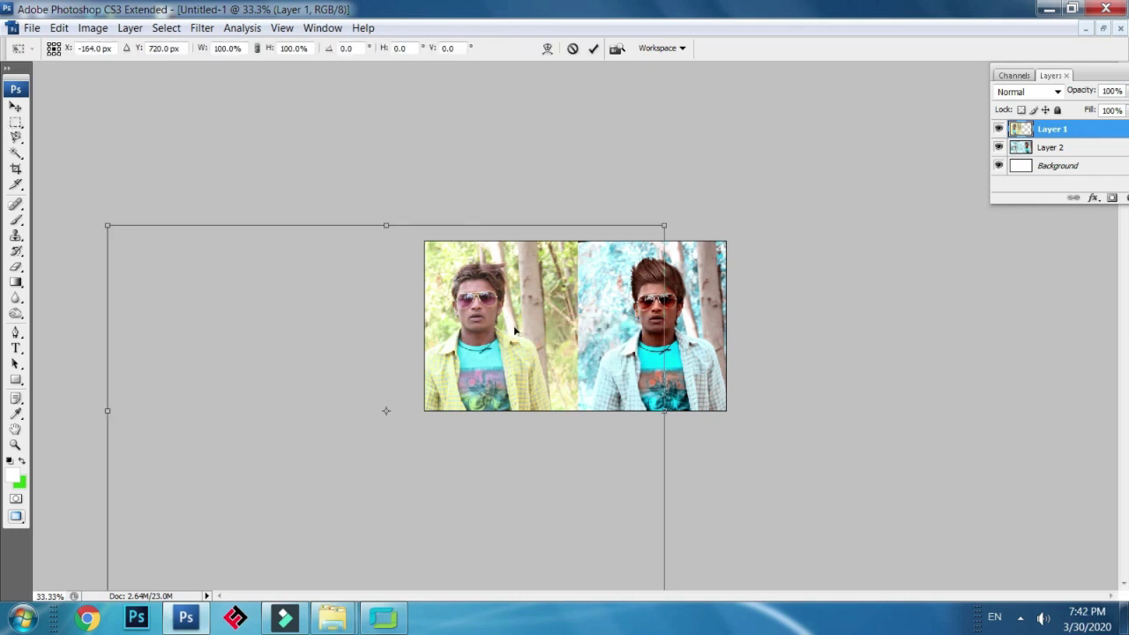
{"action": "key", "text": "Right"}
{"action": "key", "text": "Right"}
{"action": "key", "text": "Right"}
{"action": "key", "text": "Right"}
{"action": "key", "text": "Right"}
{"action": "key", "text": "Right"}
{"action": "key", "text": "Right"}
{"action": "key", "text": "Right"}
{"action": "key", "text": "Right"}
{"action": "key", "text": "Right"}
{"action": "key", "text": "Right"}
{"action": "key", "text": "Right"}
{"action": "key", "text": "Right"}
{"action": "key", "text": "Right"}
{"action": "key", "text": "Right"}
{"action": "key", "text": "Right"}
{"action": "key", "text": "Right"}
{"action": "key", "text": "Right"}
{"action": "key", "text": "Right"}
{"action": "key", "text": "Right"}
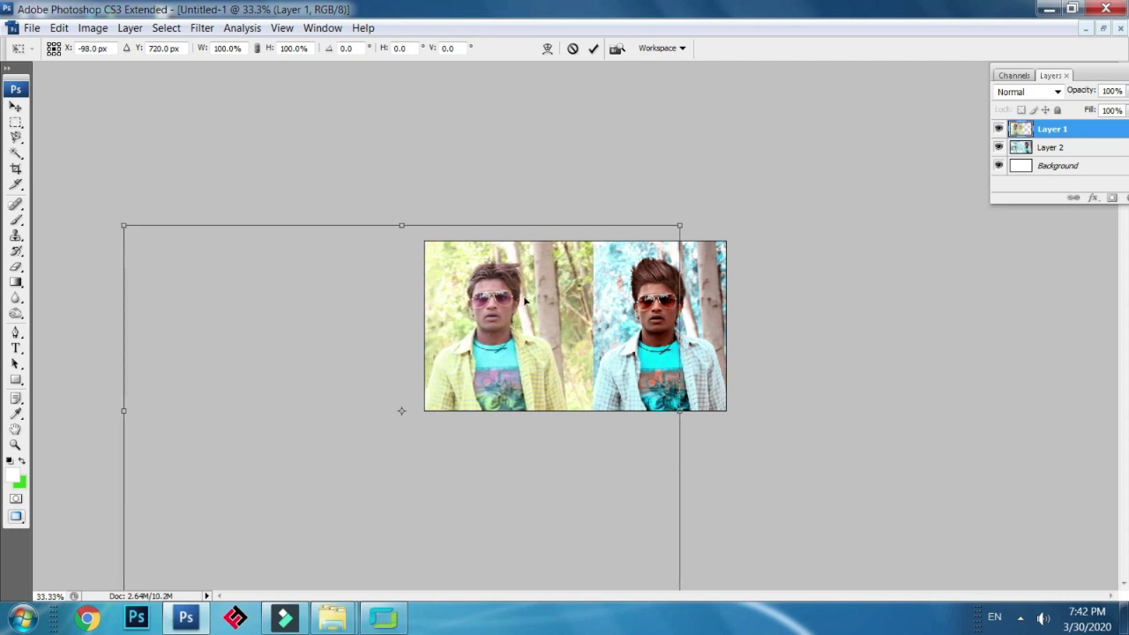
{"action": "key", "text": "Return"}
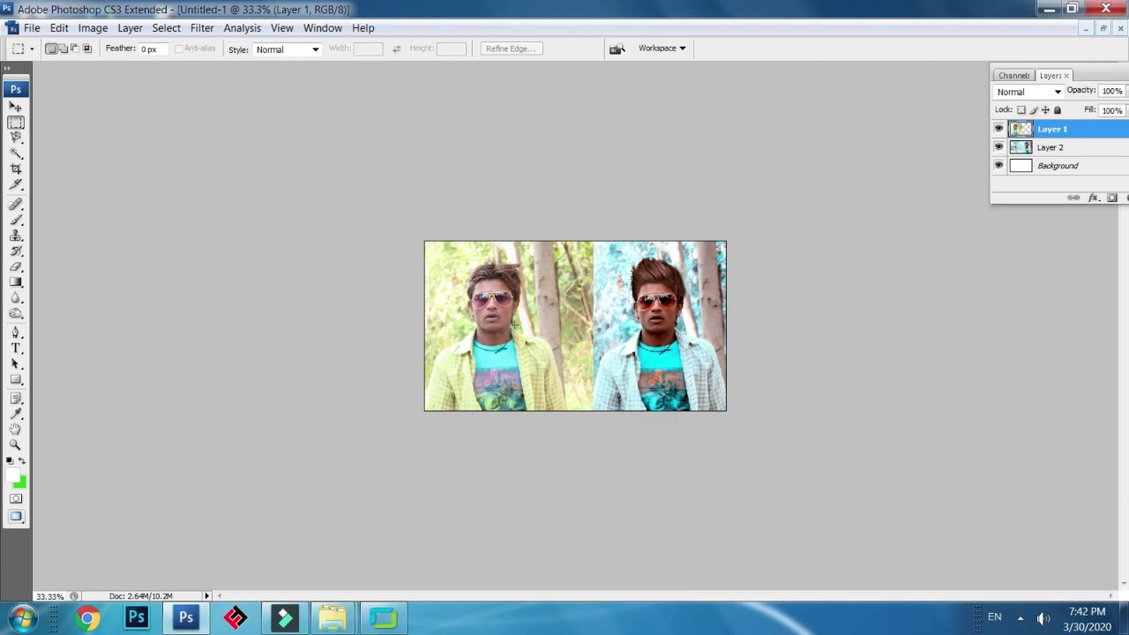
Try brightening Layer 2 with Levels, using a black input of 22, midtones of 1.40 and a slightly lowered white input
{"action": "key", "text": "ctrl+plus"}
{"action": "key", "text": "ctrl+plus"}
{"action": "key", "text": "ctrl+minus"}
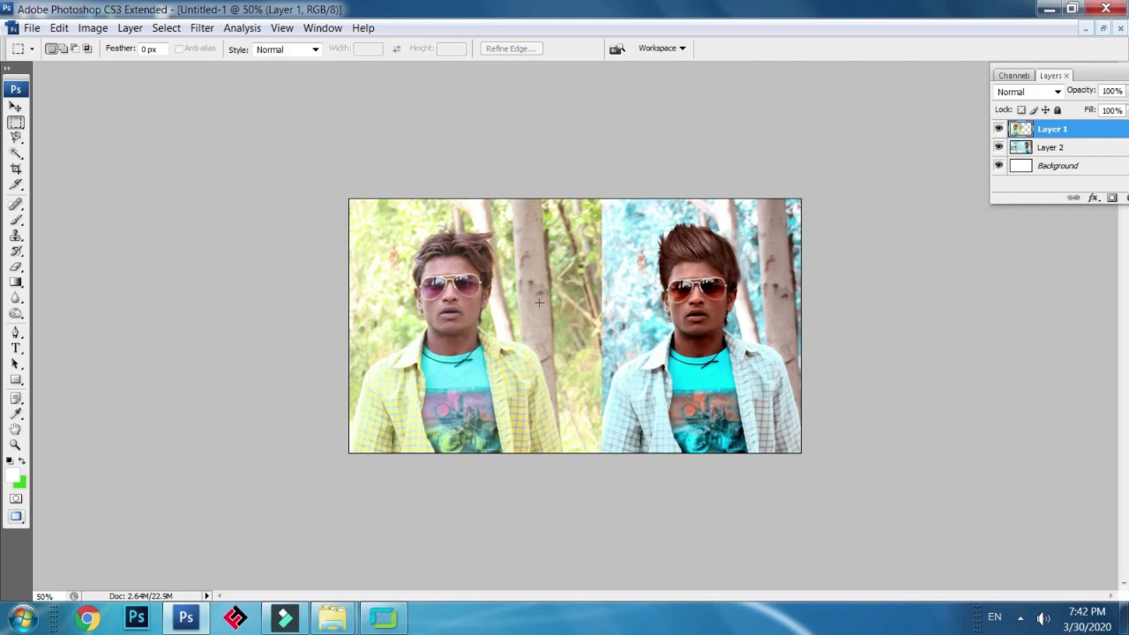
{"action": "right_click", "coordinate": [457, 312], "text": "ctrl"}
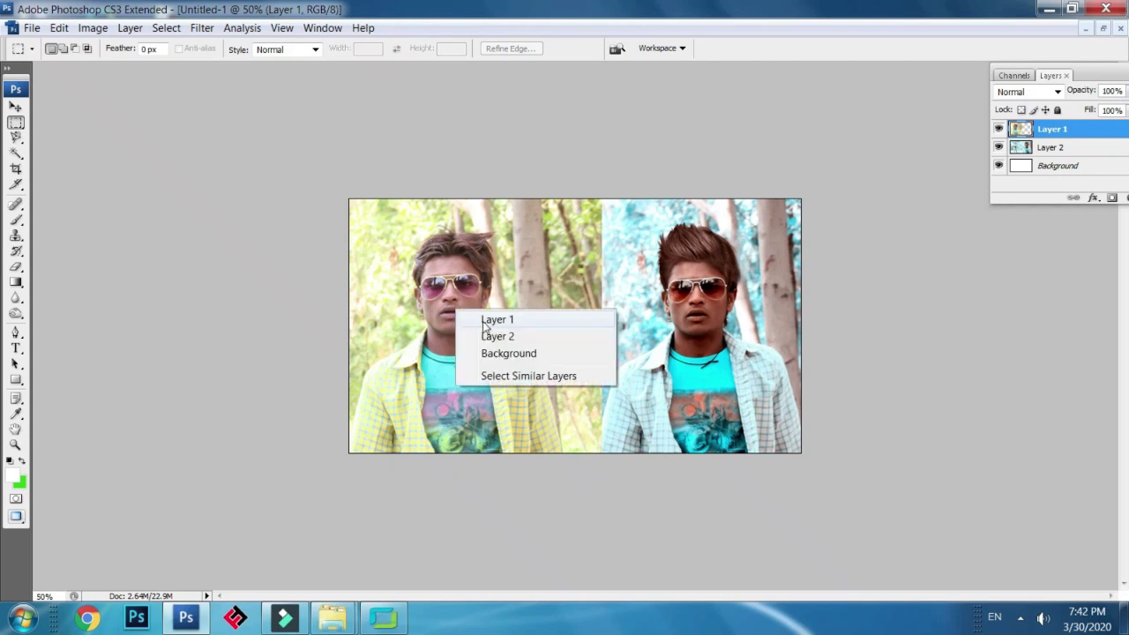
{"action": "left_click", "coordinate": [695, 162]}
{"action": "right_click", "coordinate": [696, 330], "text": "ctrl"}
{"action": "left_click", "coordinate": [729, 342]}
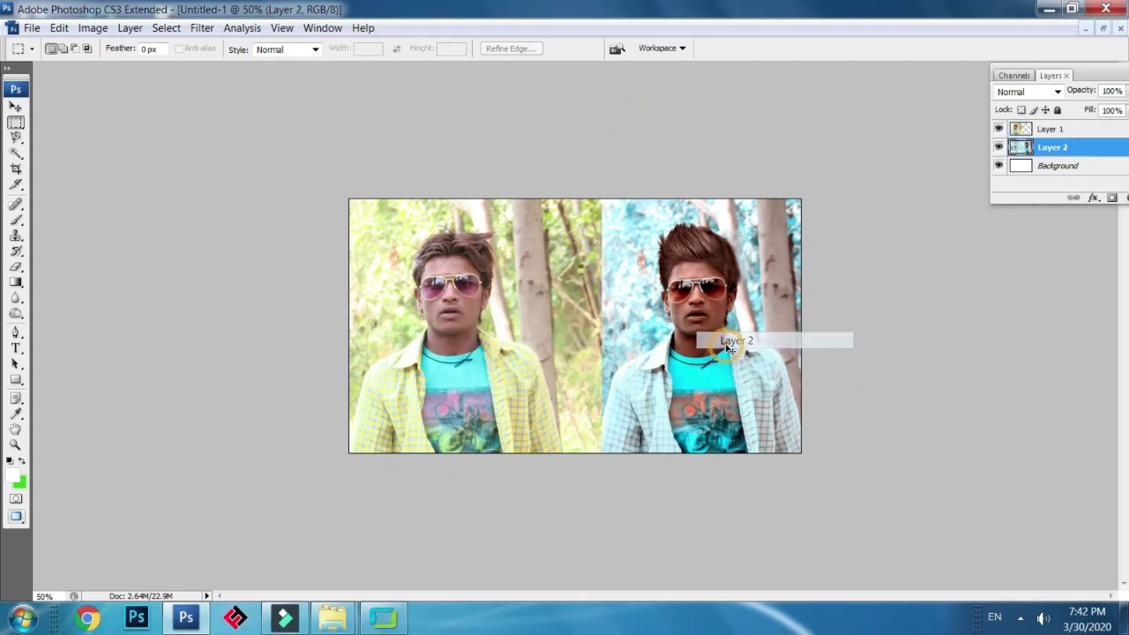
{"action": "key", "text": "ctrl+l"}
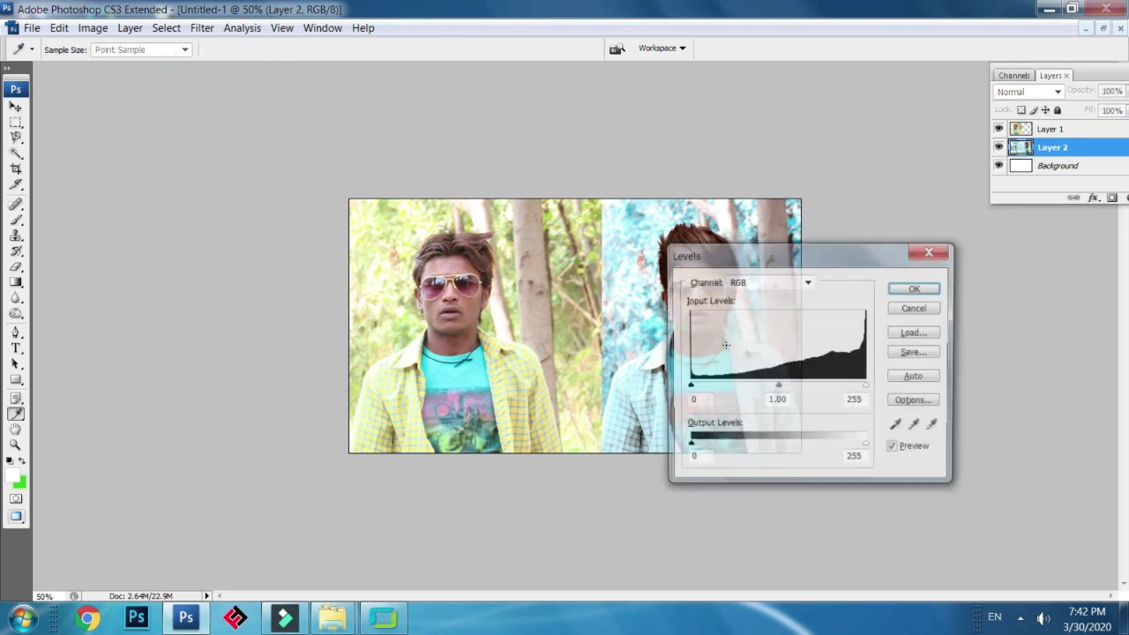
{"action": "left_click_drag", "start_coordinate": [782, 261], "coordinate": [955, 288]}
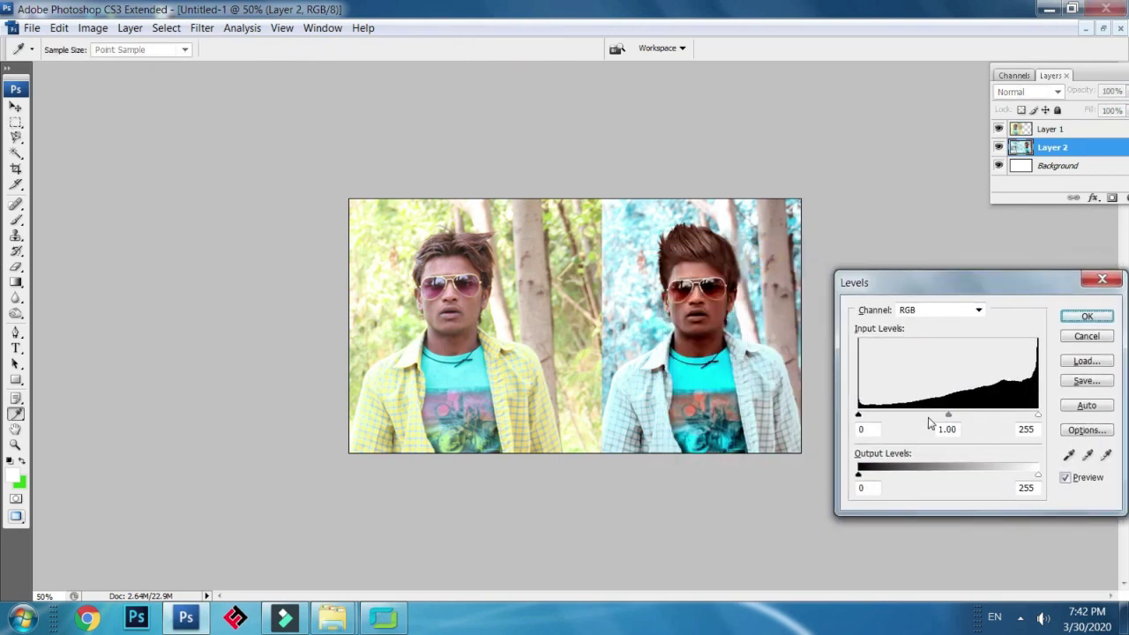
{"action": "left_click_drag", "start_coordinate": [949, 415], "coordinate": [875, 415]}
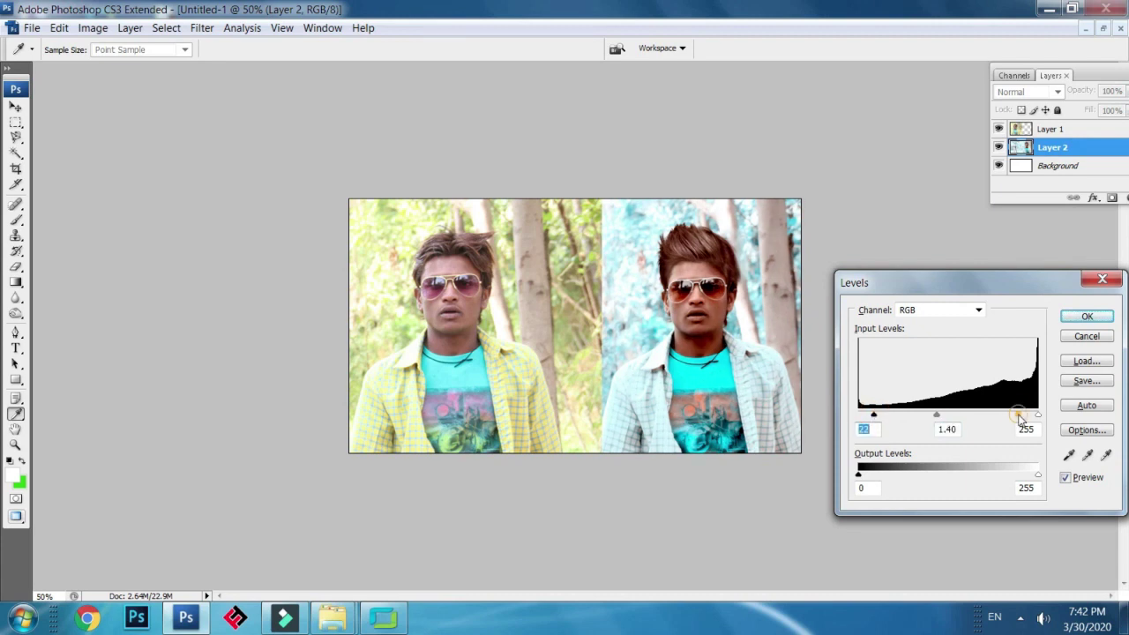
{"action": "left_click_drag", "start_coordinate": [1038, 416], "coordinate": [1029, 418]}
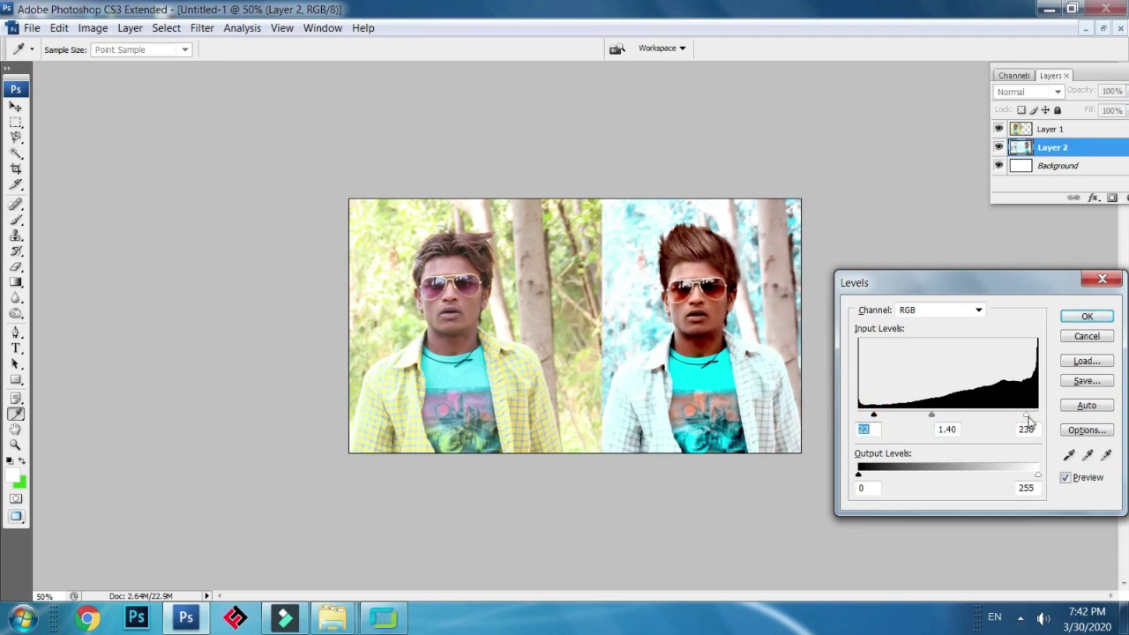
{"action": "left_click", "coordinate": [1088, 317]}
{"action": "key", "text": "m"}
{"action": "right_click", "coordinate": [669, 307], "text": "ctrl"}
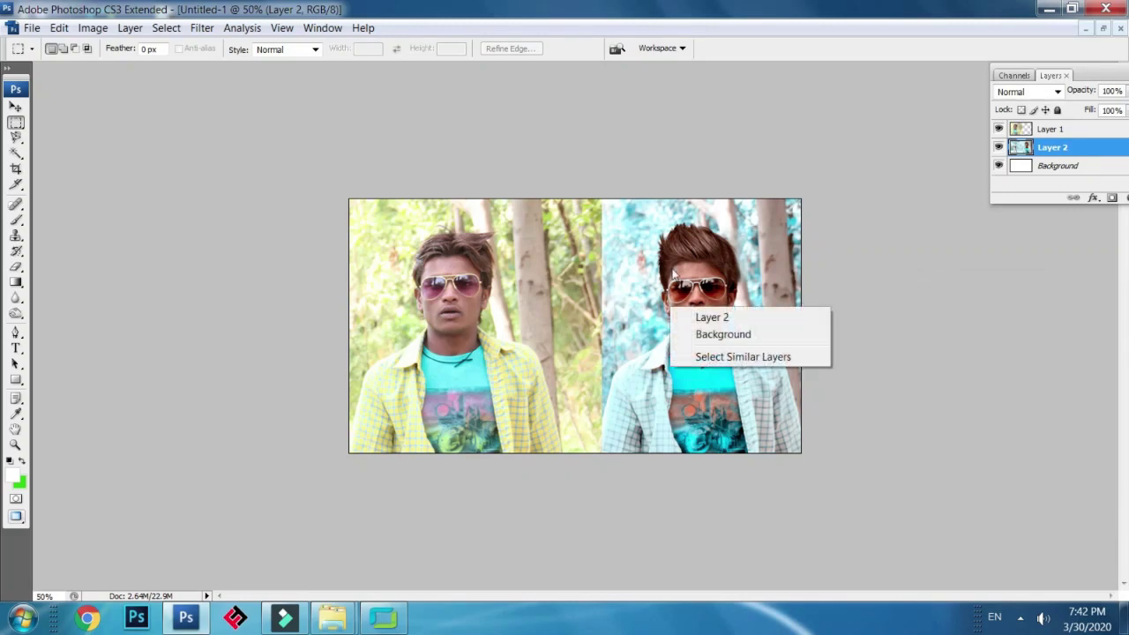
{"action": "left_click", "coordinate": [658, 248]}
{"action": "key", "text": "ctrl+minus"}
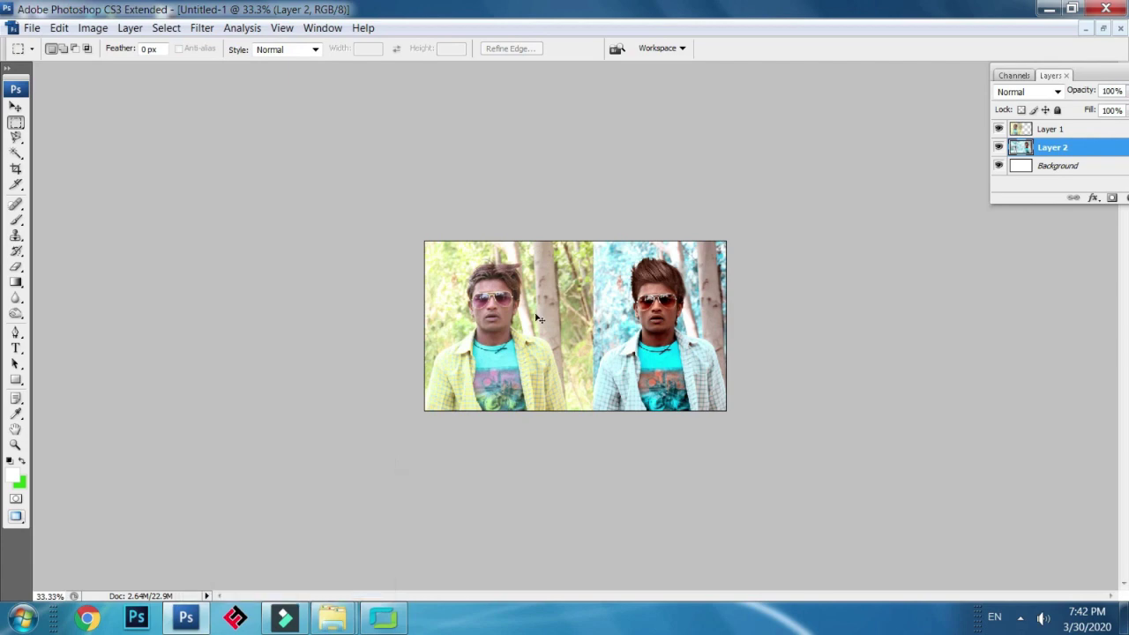
{"action": "key", "text": "ctrl+plus"}
{"action": "key", "text": "ctrl+plus"}
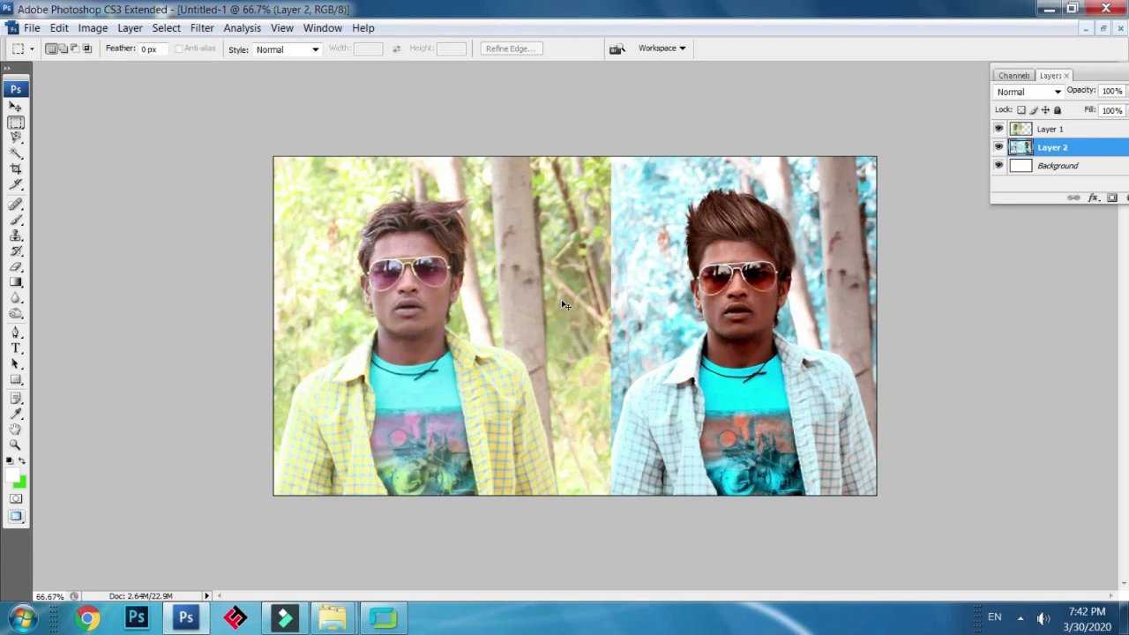
{"action": "key", "text": "ctrl+minus"}
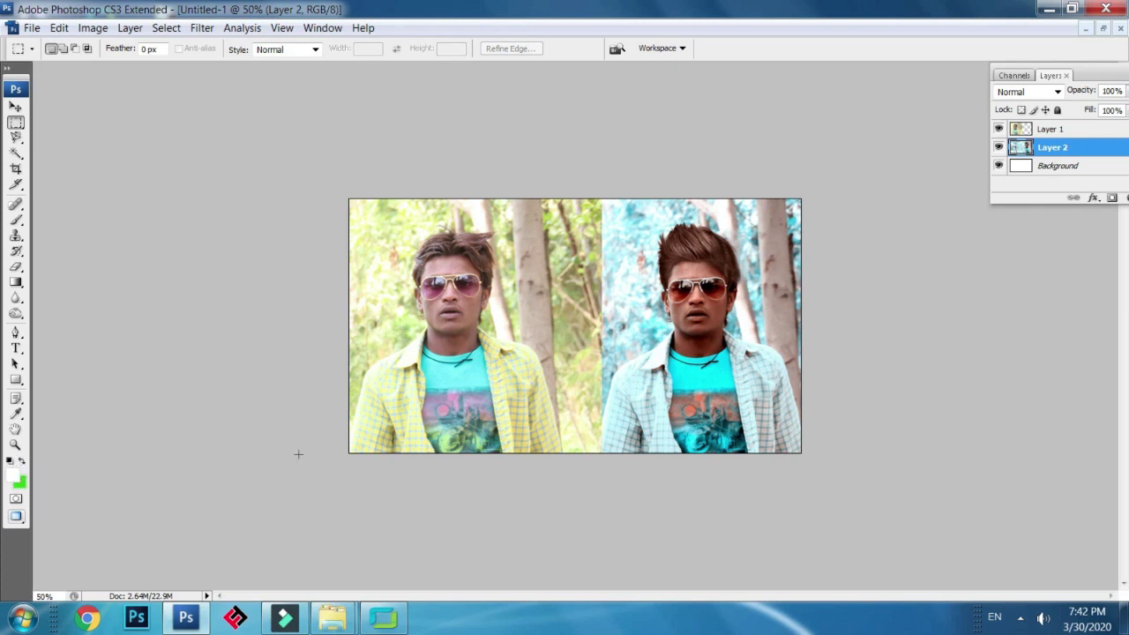
{"action": "key", "text": "ctrl+plus"}
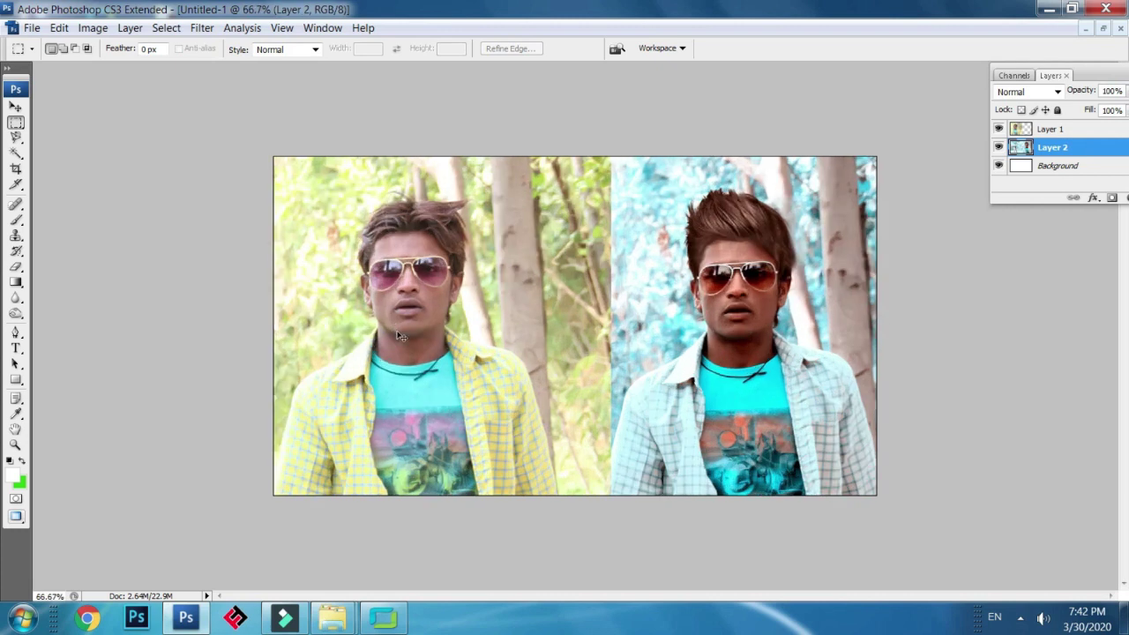
Select a full-width strip along the canvas's bottom edge and delete that strip from Layer 1
{"action": "left_click", "coordinate": [15, 106]}
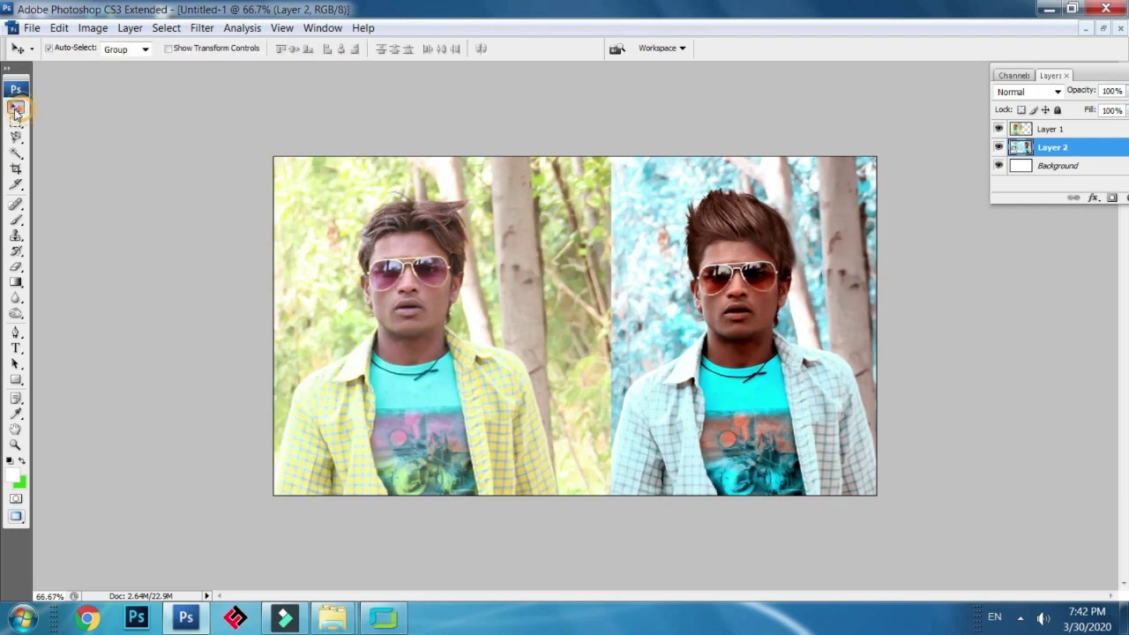
{"action": "left_click", "coordinate": [15, 123]}
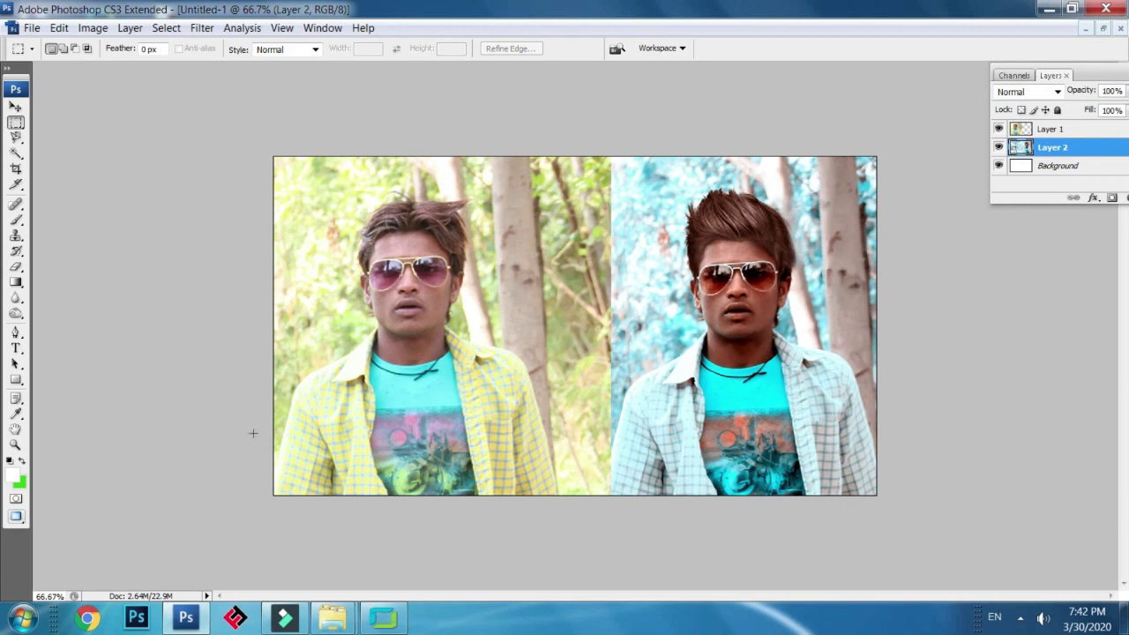
{"action": "left_click_drag", "start_coordinate": [281, 455], "coordinate": [947, 565]}
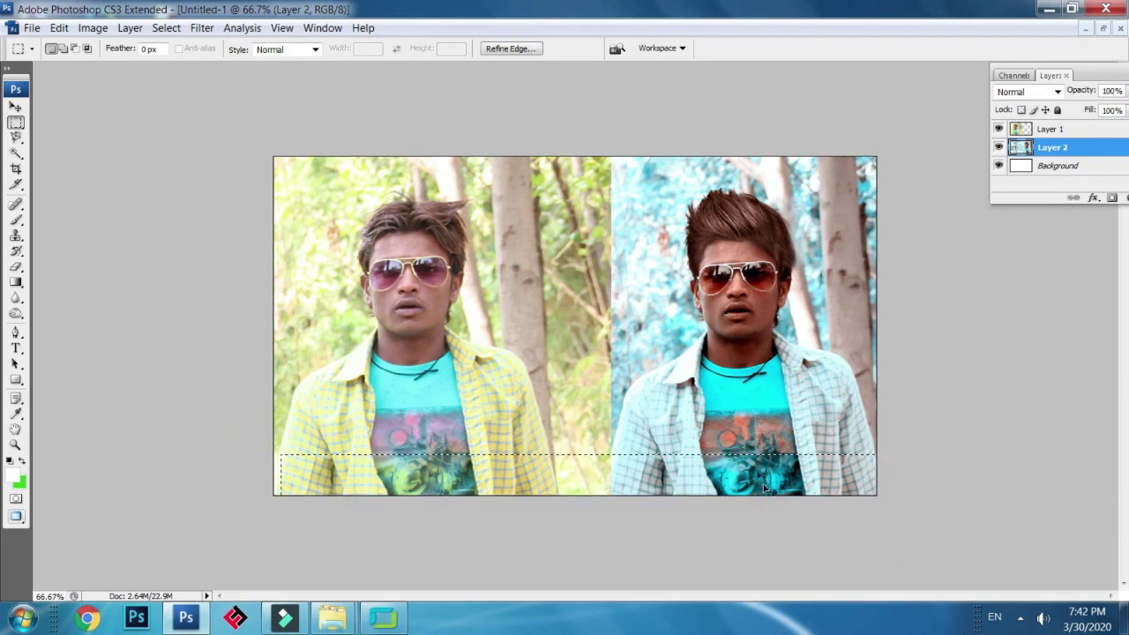
{"action": "left_click_drag", "start_coordinate": [765, 488], "coordinate": [680, 536]}
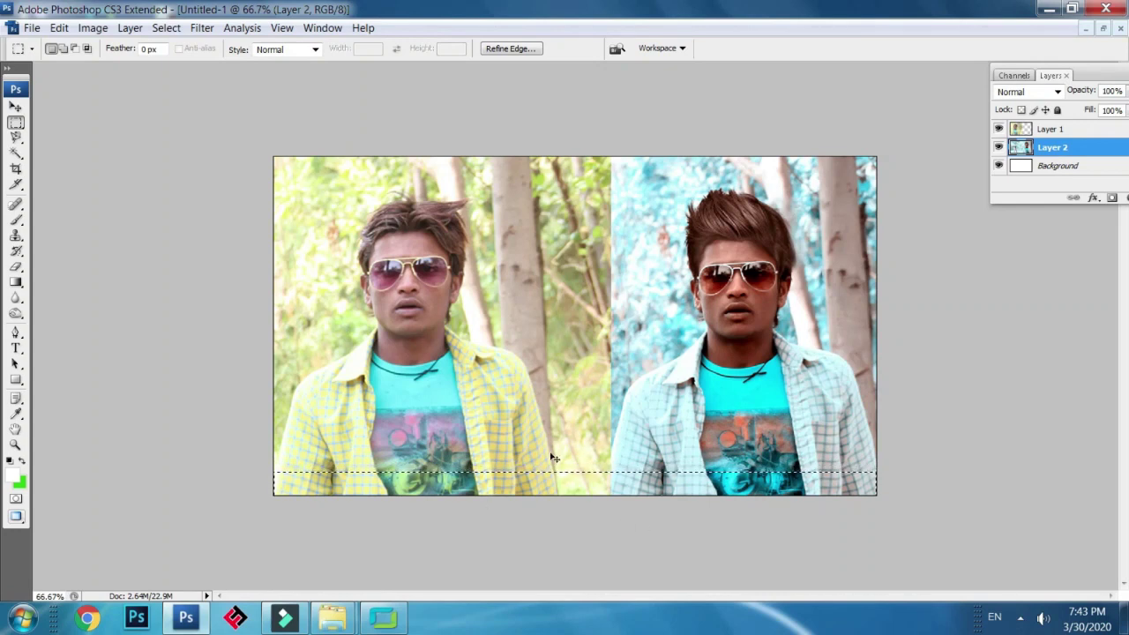
{"action": "left_click_drag", "start_coordinate": [551, 483], "coordinate": [550, 470]}
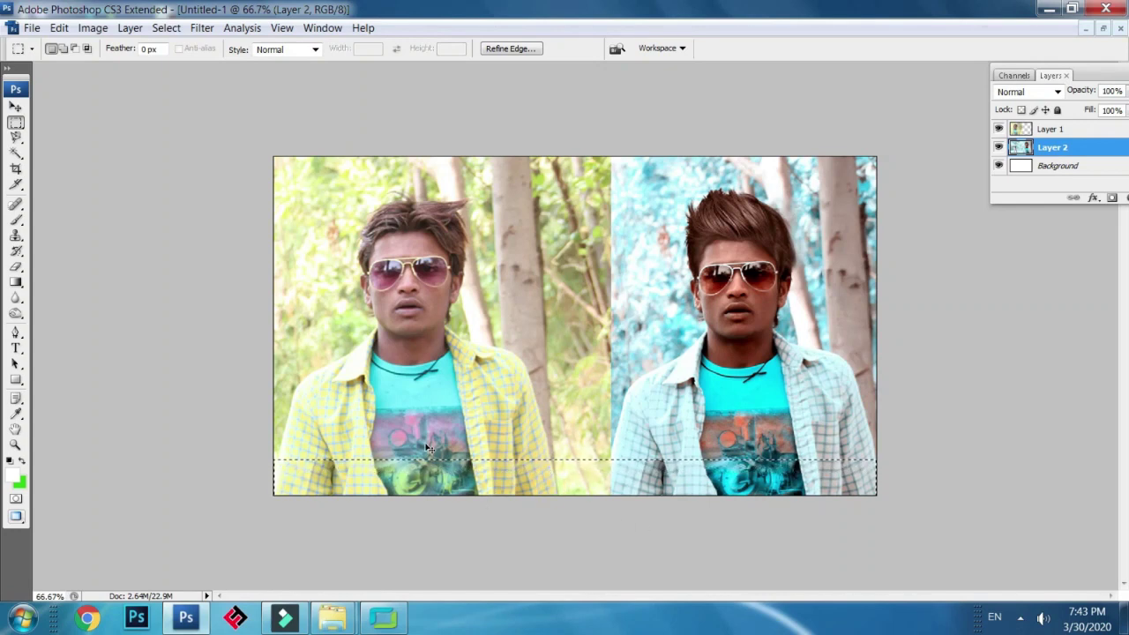
{"action": "right_click", "coordinate": [411, 428], "text": "ctrl"}
{"action": "left_click", "coordinate": [452, 438]}
{"action": "key", "text": "Delete"}
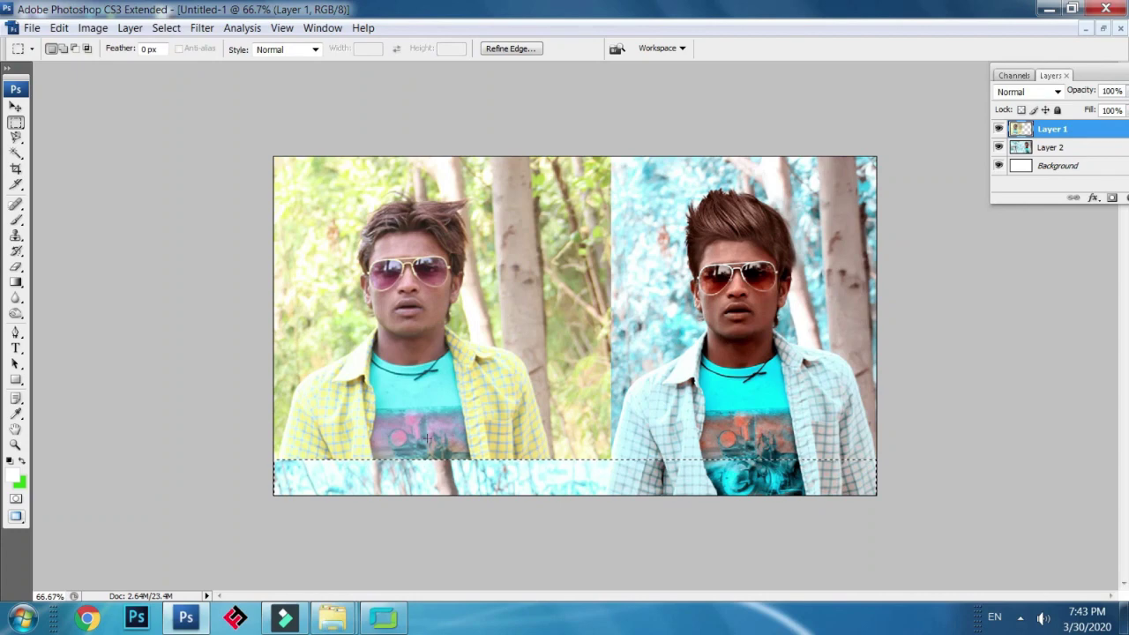
Delete the selected bottom strip from Layer 2 as well and clear the selection
{"action": "right_click", "coordinate": [411, 425]}
{"action": "left_click", "coordinate": [432, 425]}
{"action": "key", "text": "v"}
{"action": "right_click", "coordinate": [433, 428]}
{"action": "left_click", "coordinate": [474, 433]}
{"action": "key", "text": "Delete"}
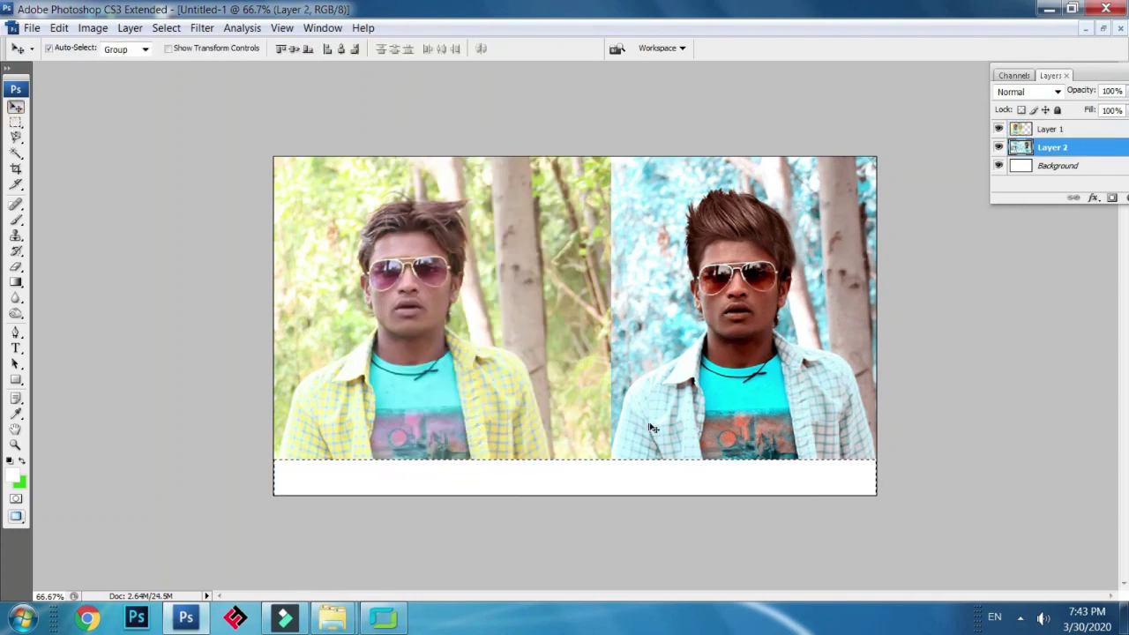
{"action": "key", "text": "ctrl+d"}
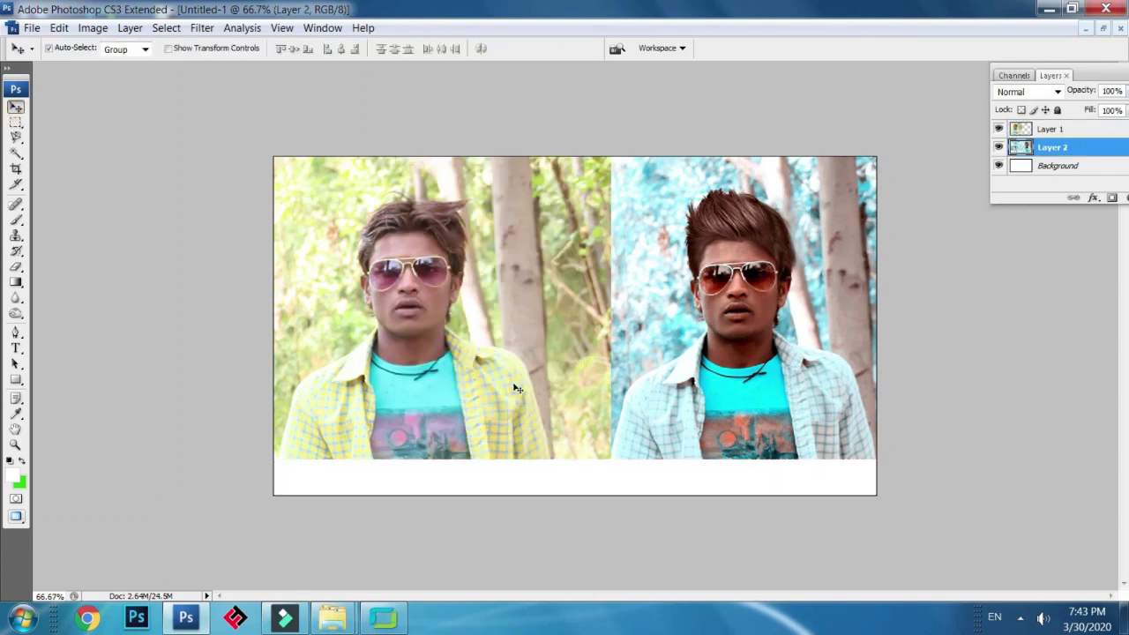
Invert the Background layer so the strip beneath both photos turns black
{"action": "right_click", "coordinate": [475, 455]}
{"action": "left_click", "coordinate": [491, 470]}
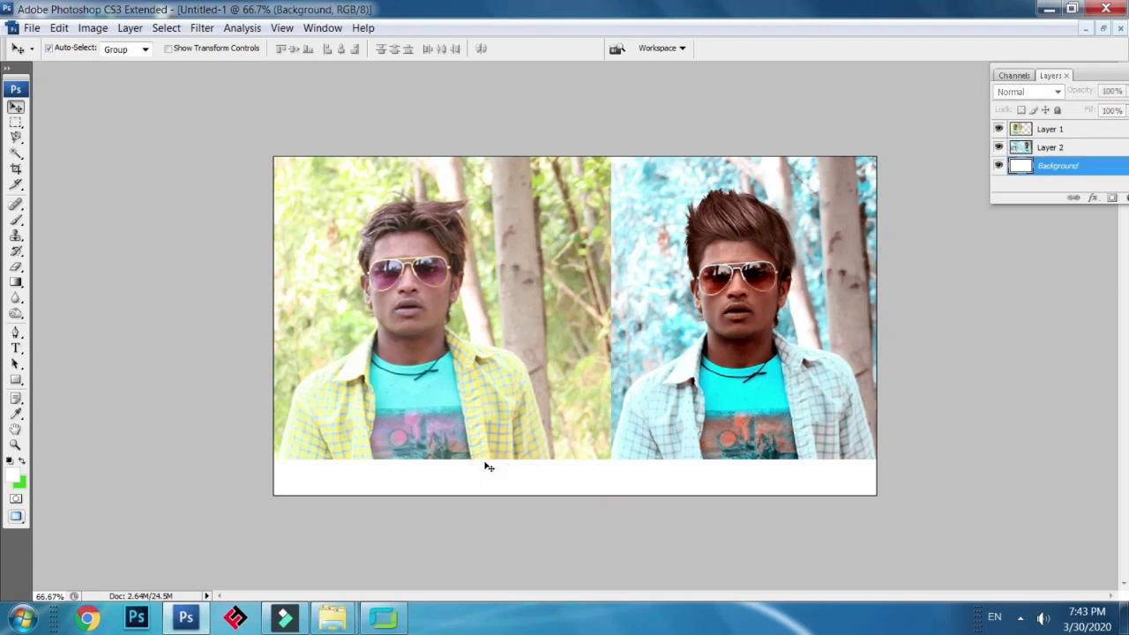
{"action": "key", "text": "ctrl+i"}
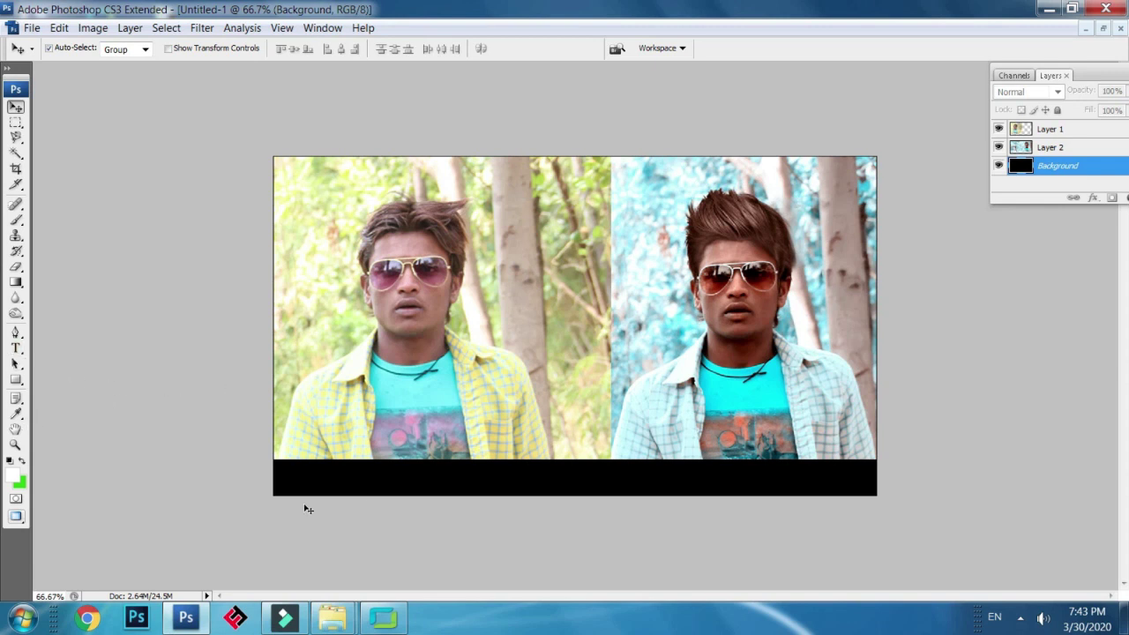
Add the white text "Before" to the black strip under the original photo and scale it proportionally to about 430%
{"action": "left_click", "coordinate": [15, 348]}
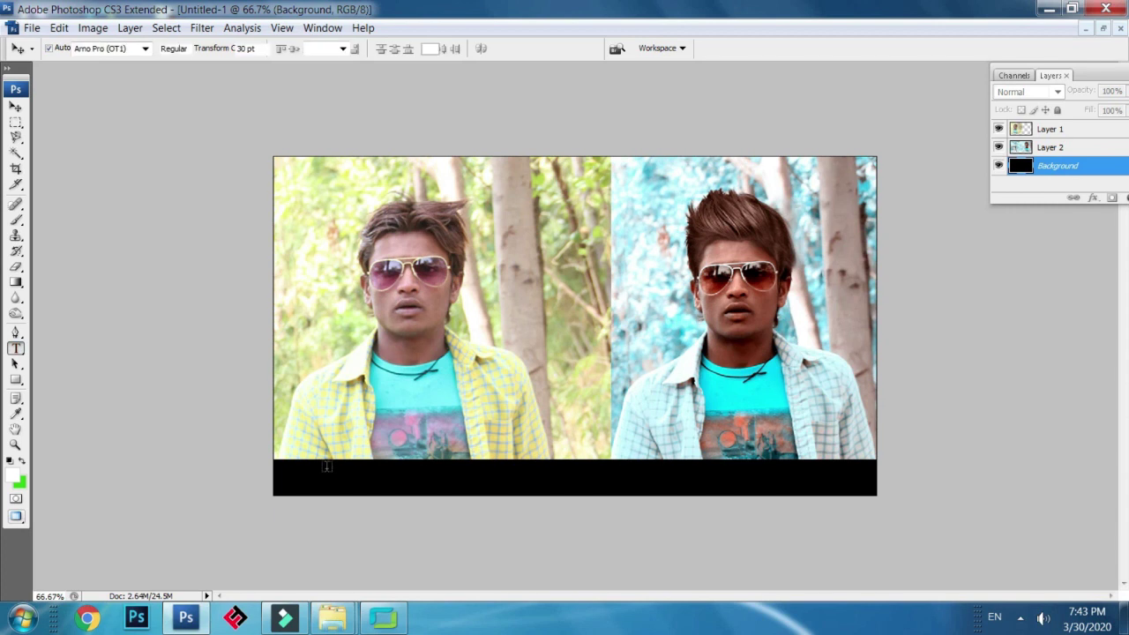
{"action": "left_click", "coordinate": [326, 467]}
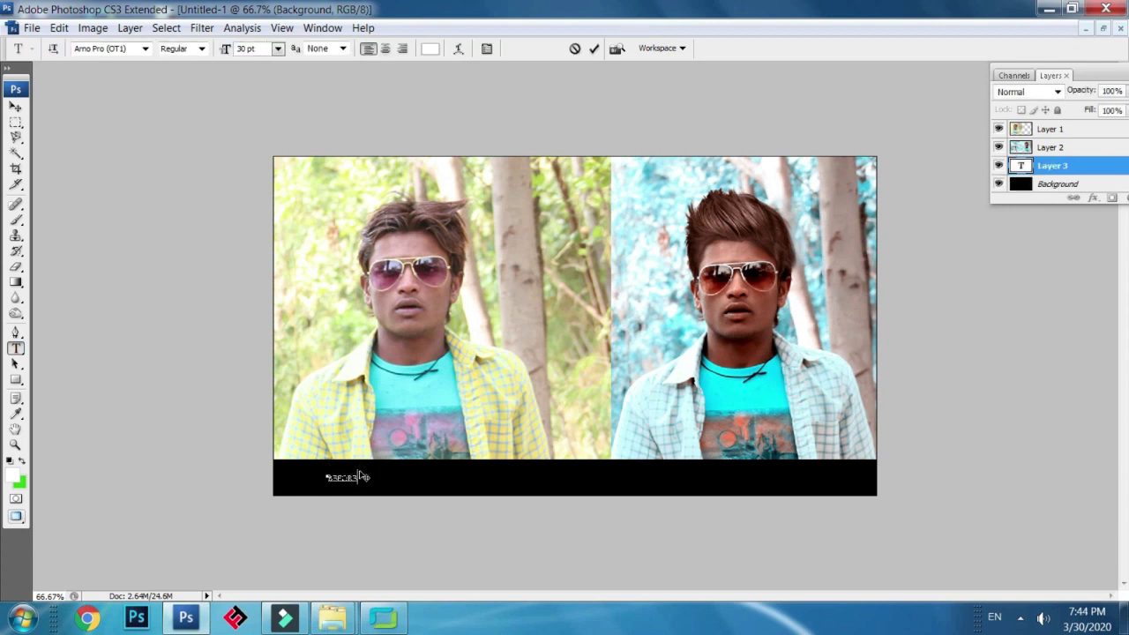
{"action": "left_click", "coordinate": [15, 106]}
{"action": "key", "text": "ctrl+t"}
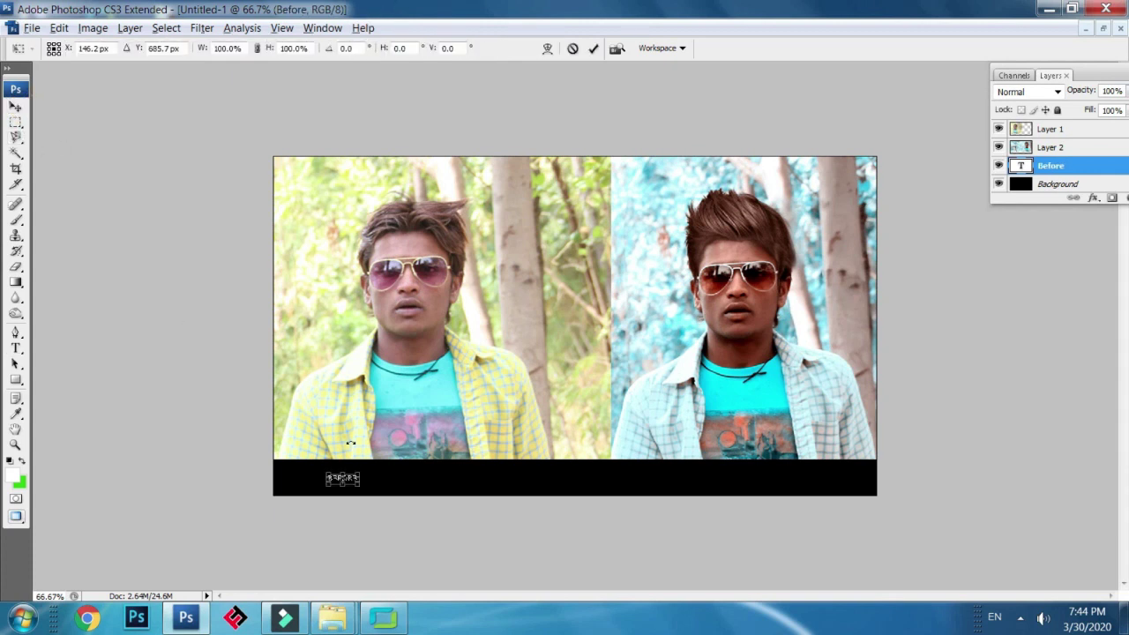
{"action": "left_click_drag", "start_coordinate": [361, 470], "coordinate": [432, 482]}
{"action": "key", "text": "Return"}
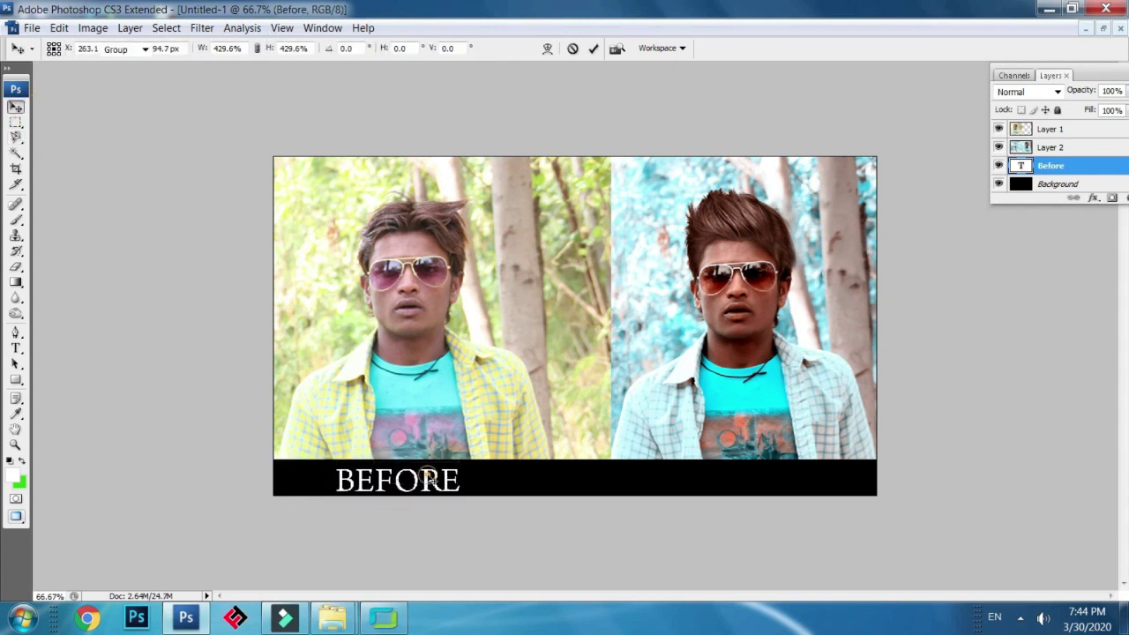
{"action": "left_click", "coordinate": [625, 474]}
{"action": "double_click", "coordinate": [526, 240]}
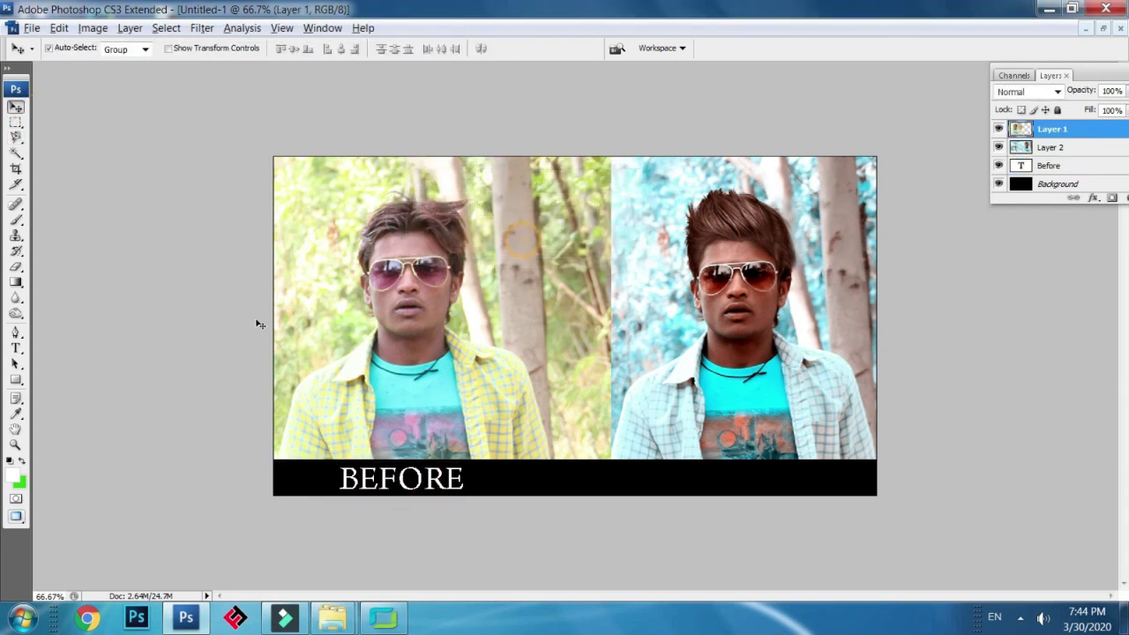
Append "AFTER" to the Before text line, spacing it across so it sits under the edited photo
{"action": "left_click", "coordinate": [15, 348]}
{"action": "left_click", "coordinate": [441, 470]}
{"action": "type", "text": "A"}
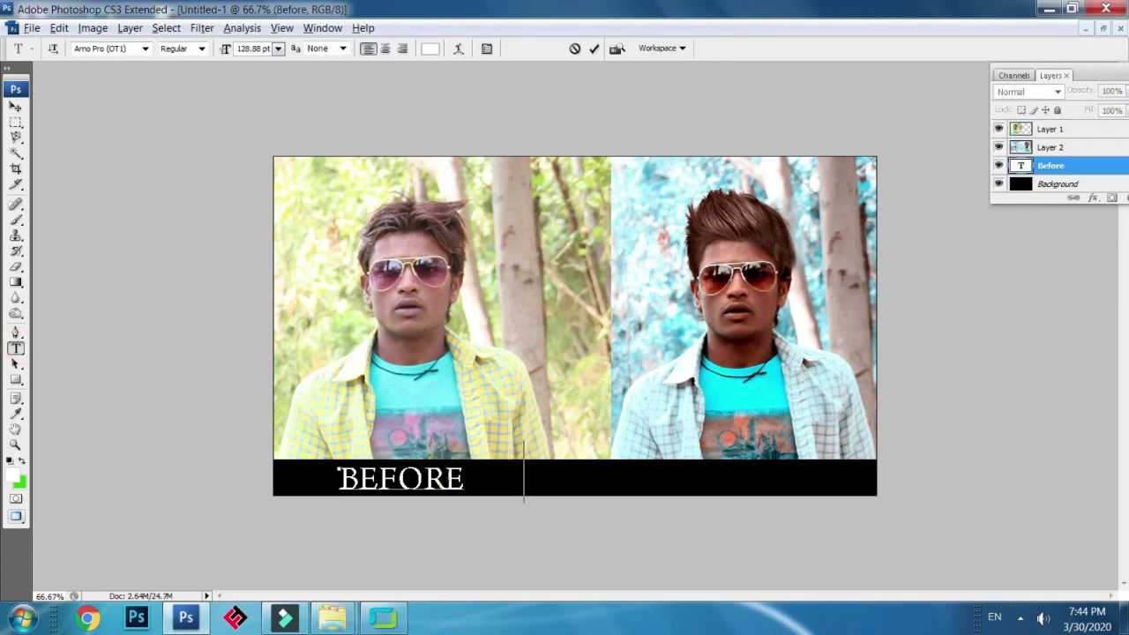
{"action": "type", "text": "FTER"}
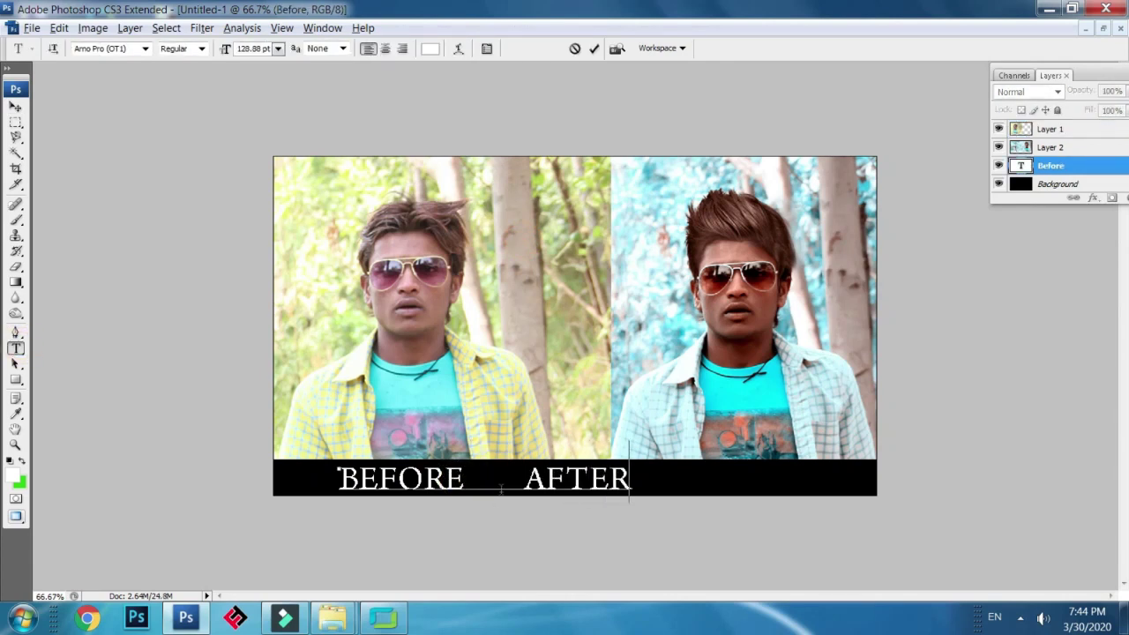
{"action": "key", "text": "Left"}
{"action": "key", "text": "Left"}
{"action": "key", "text": "Left"}
{"action": "key", "text": "Left"}
{"action": "key", "text": "Left"}
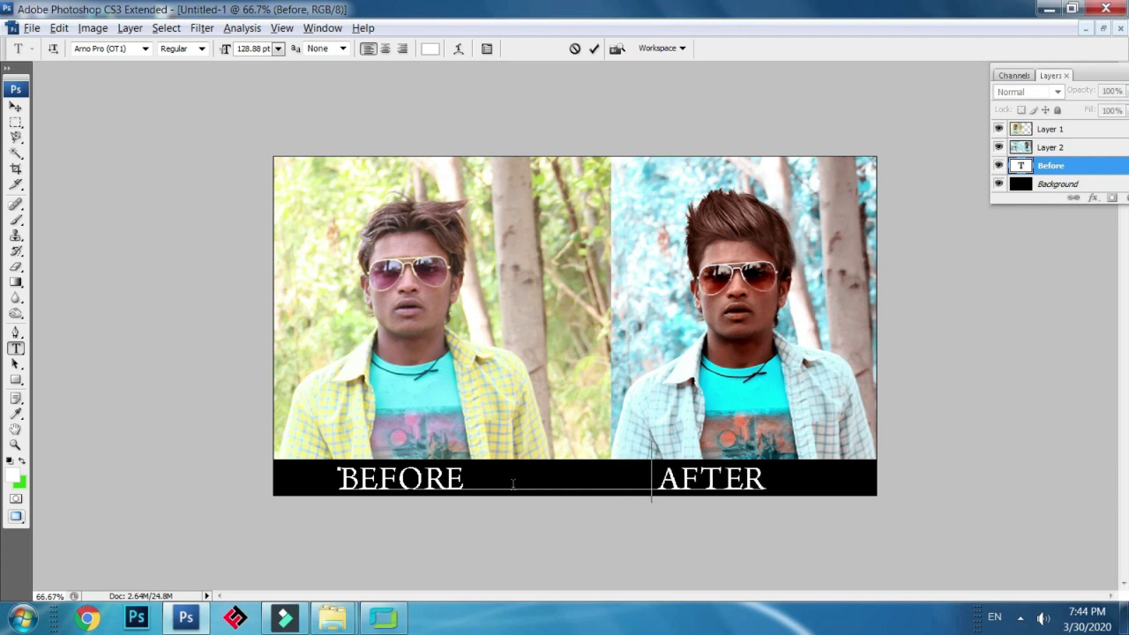
{"action": "left_click", "coordinate": [16, 106]}
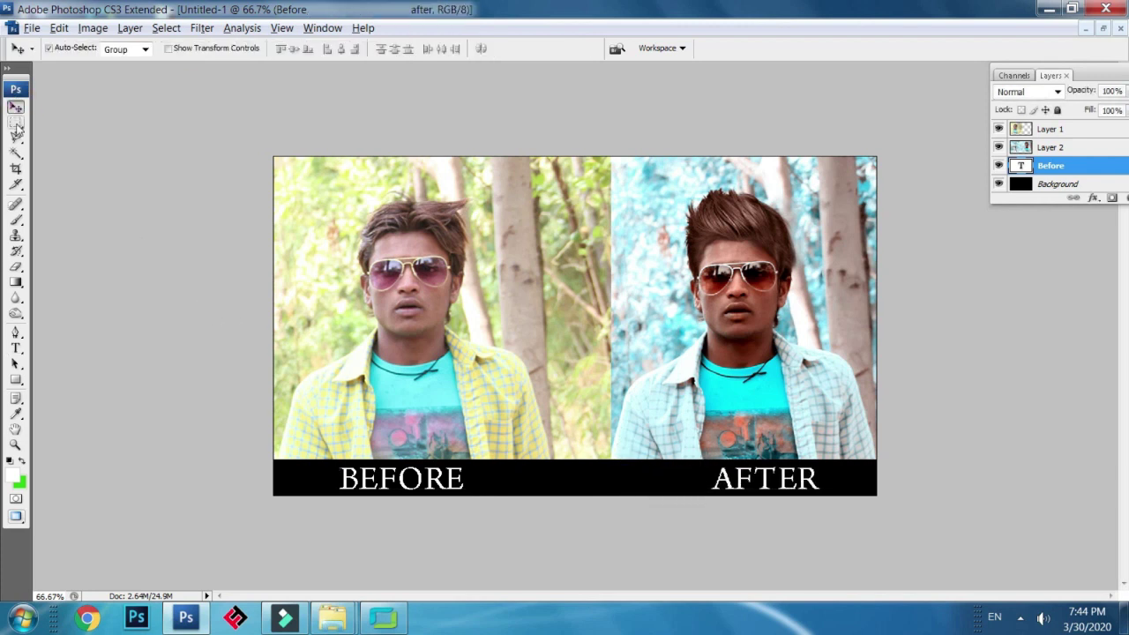
Nudge the combined BEFORE and AFTER text line slightly to the right within the black strip
{"action": "key", "text": "Right"}
{"action": "key", "text": "Right"}
{"action": "key", "text": "Right"}
{"action": "key", "text": "Right"}
{"action": "key", "text": "Right"}
{"action": "key", "text": "Right"}
{"action": "key", "text": "Right"}
{"action": "key", "text": "Right"}
{"action": "key", "text": "Right"}
{"action": "key", "text": "Right"}
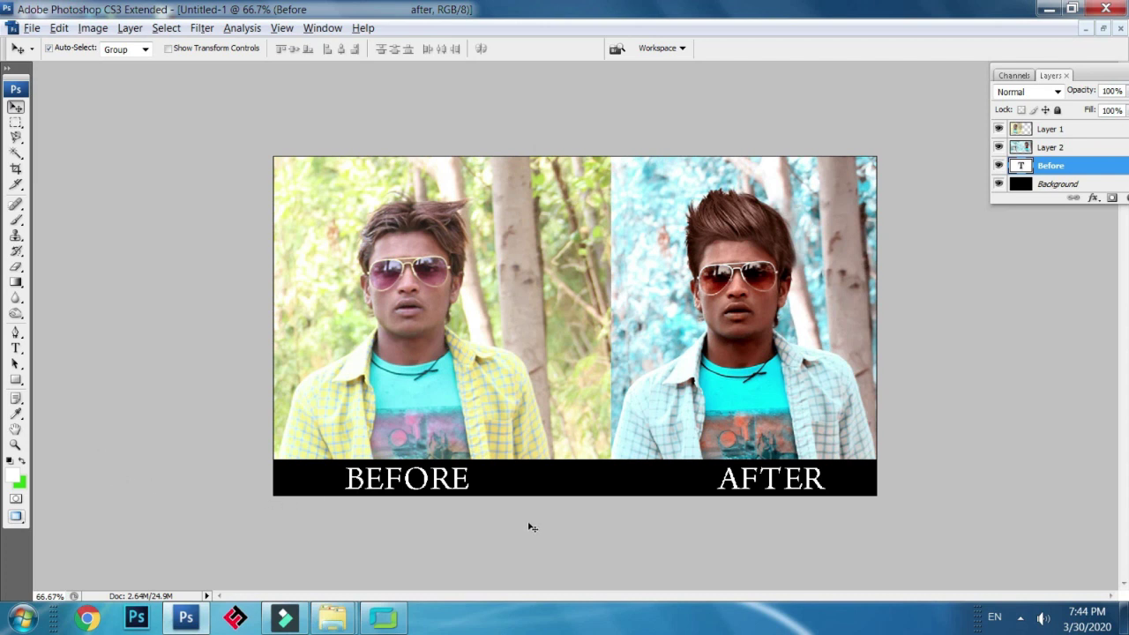
Add a separate text layer reading "Beautiful color" and enlarge it to about 128 pt
{"action": "left_click", "coordinate": [16, 347]}
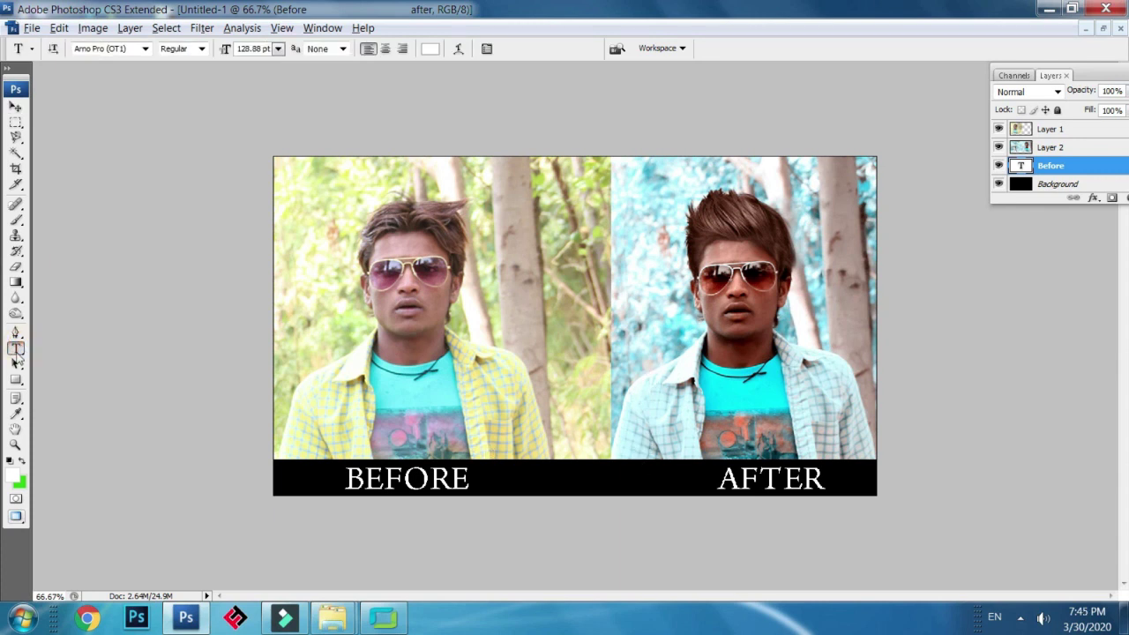
{"action": "left_click", "coordinate": [647, 183]}
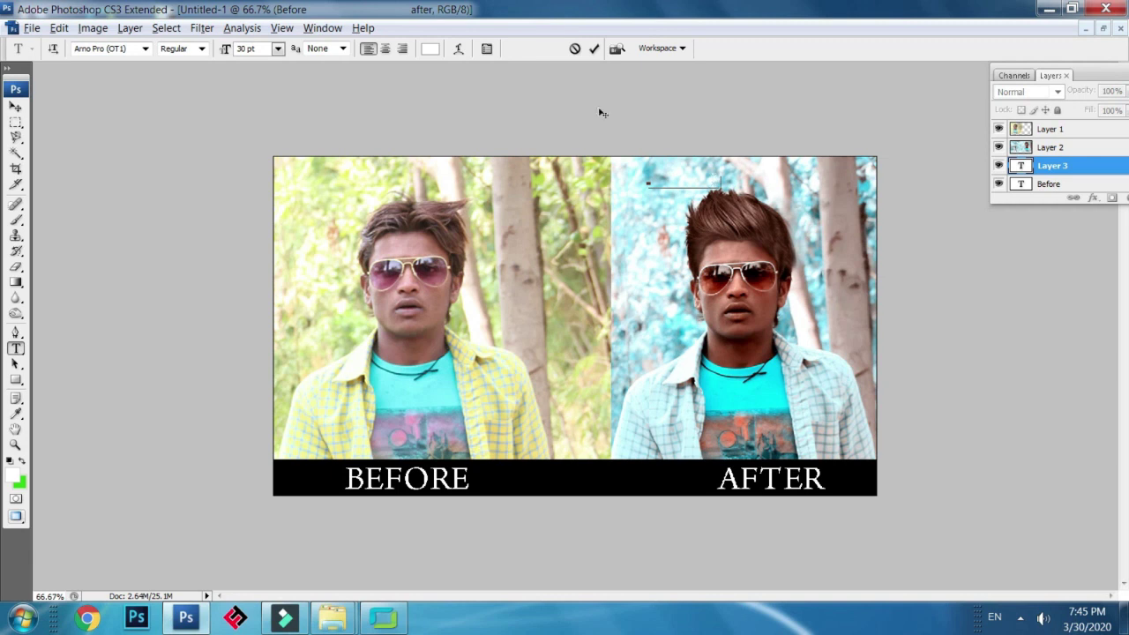
{"action": "left_click", "coordinate": [15, 105]}
{"action": "key", "text": "ctrl+t"}
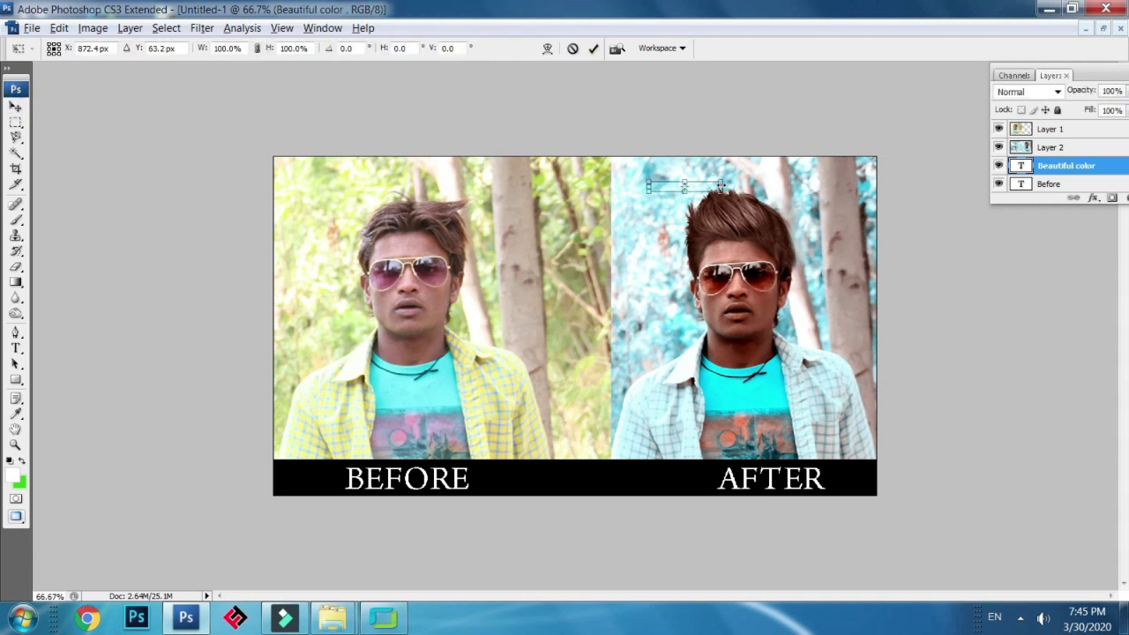
{"action": "key", "text": "Return"}
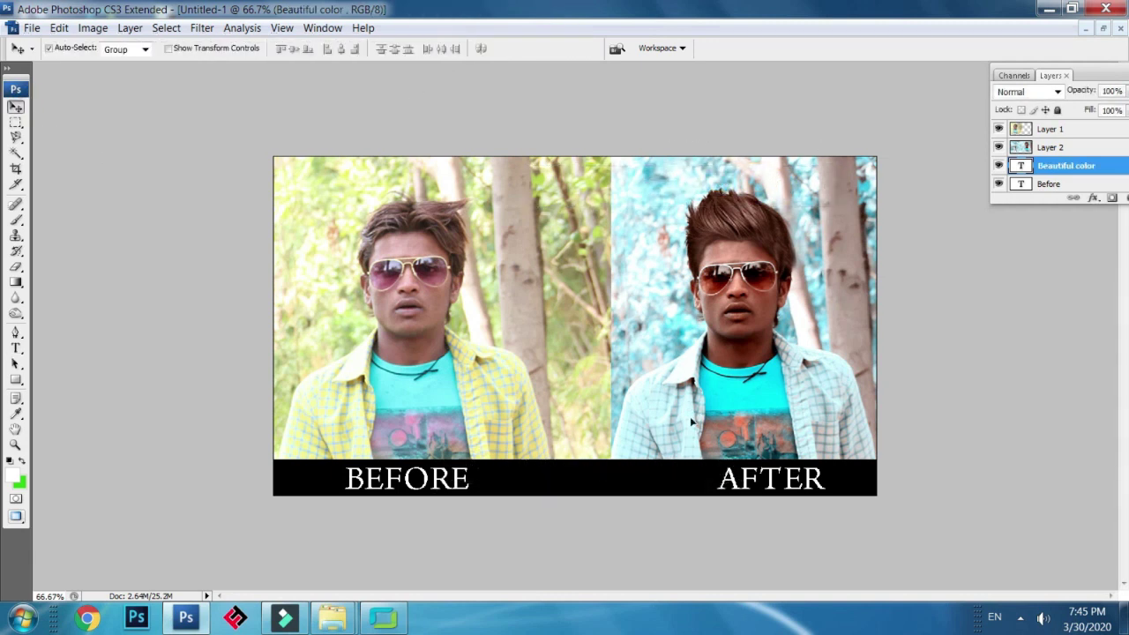
Raise the Beautiful color text layer above Layer 1 and recolour all its text magenta-pink
{"action": "key", "text": "ctrl+bracketright"}
{"action": "key", "text": "ctrl+bracketright"}
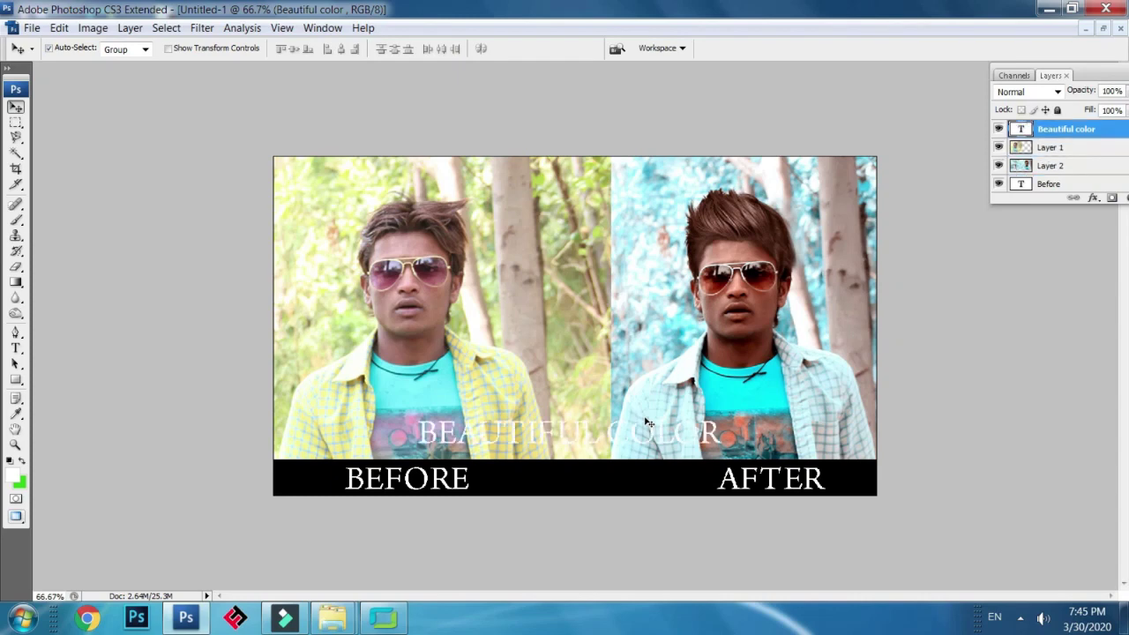
{"action": "key", "text": "t"}
{"action": "left_click", "coordinate": [389, 438]}
{"action": "key", "text": "ctrl+a"}
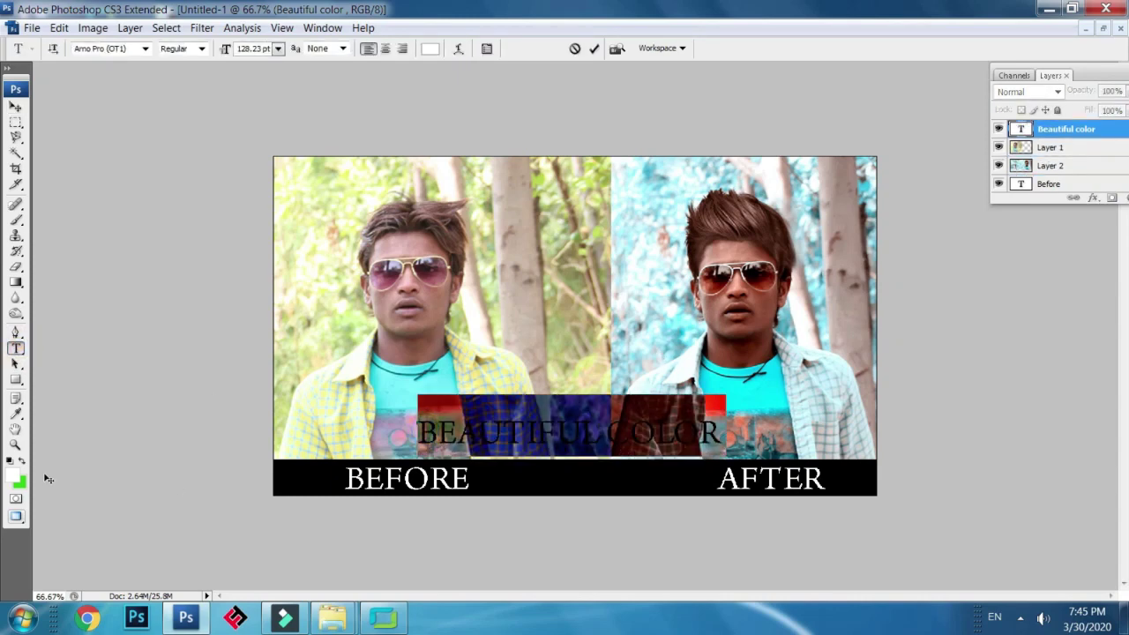
{"action": "left_click", "coordinate": [13, 475]}
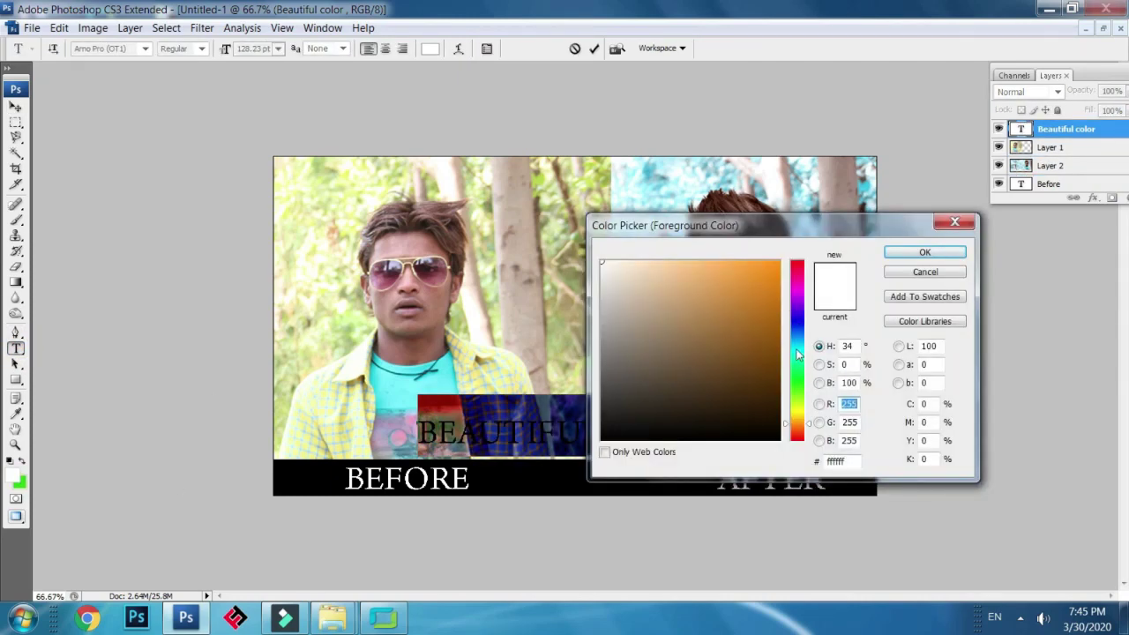
{"action": "left_click", "coordinate": [798, 282]}
{"action": "left_click", "coordinate": [770, 285]}
{"action": "left_click", "coordinate": [891, 254]}
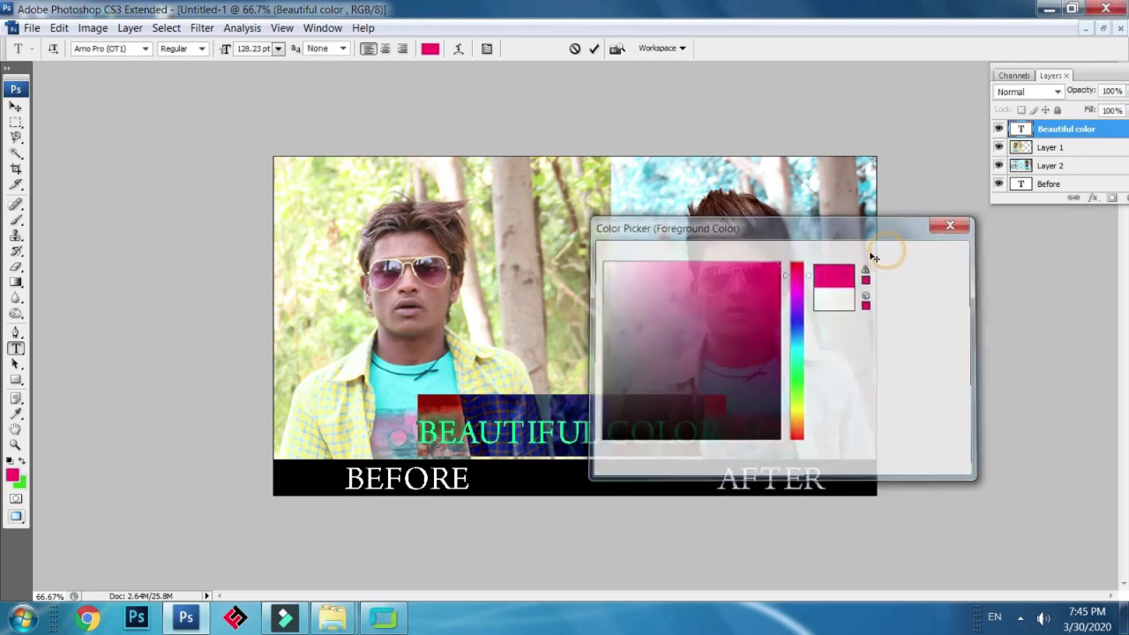
Scale the Beautiful color text to 68.6% and place it in the black strip between BEFORE and AFTER
{"action": "left_click", "coordinate": [16, 107]}
{"action": "left_click_drag", "start_coordinate": [542, 424], "coordinate": [675, 386]}
{"action": "key", "text": "ctrl+t"}
{"action": "left_click_drag", "start_coordinate": [884, 384], "coordinate": [834, 391]}
{"action": "left_click_drag", "start_coordinate": [792, 405], "coordinate": [433, 444]}
{"action": "key", "text": "ctrl+plus"}
{"action": "key", "text": "ctrl+plus"}
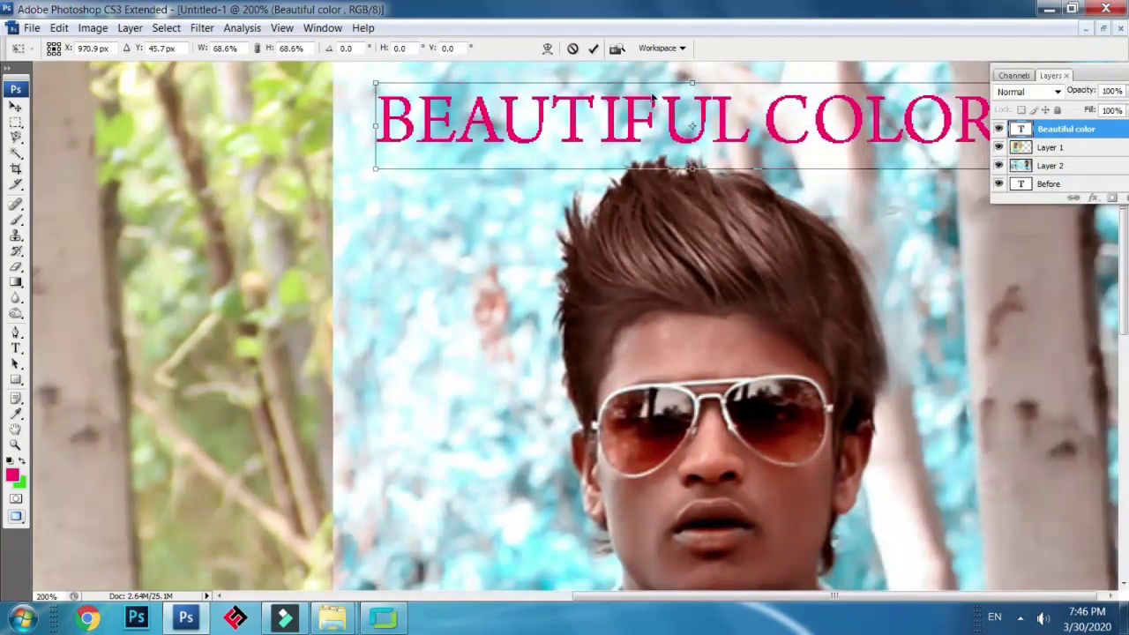
{"action": "left_click_drag", "start_coordinate": [712, 152], "coordinate": [659, 106]}
{"action": "key", "text": "ctrl+minus"}
{"action": "key", "text": "ctrl+minus"}
{"action": "key", "text": "ctrl+minus"}
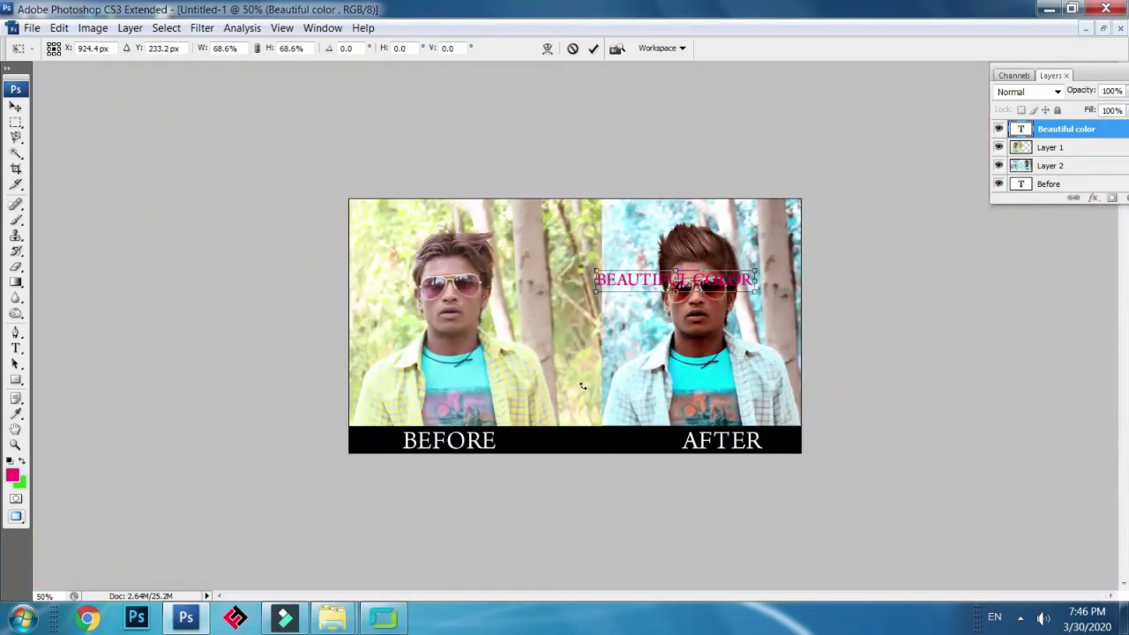
{"action": "left_click_drag", "start_coordinate": [711, 287], "coordinate": [629, 447]}
{"action": "key", "text": "Return"}
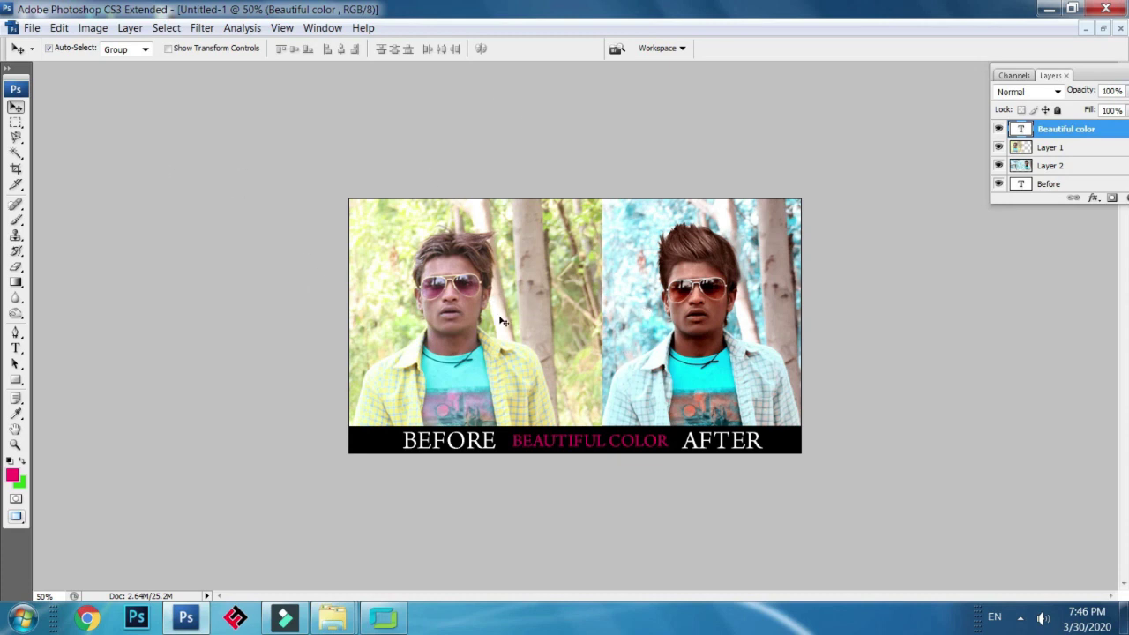
Add a magenta-pink text layer reading "New hair style edit" near the top of the edited photo
{"action": "left_click", "coordinate": [16, 349]}
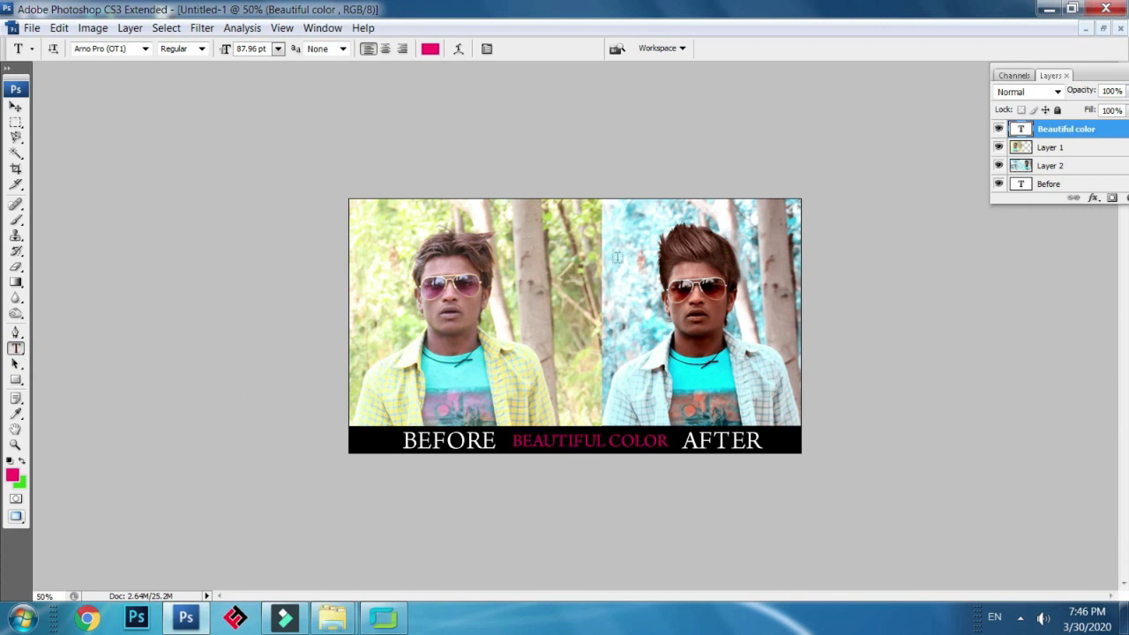
{"action": "left_click", "coordinate": [612, 222]}
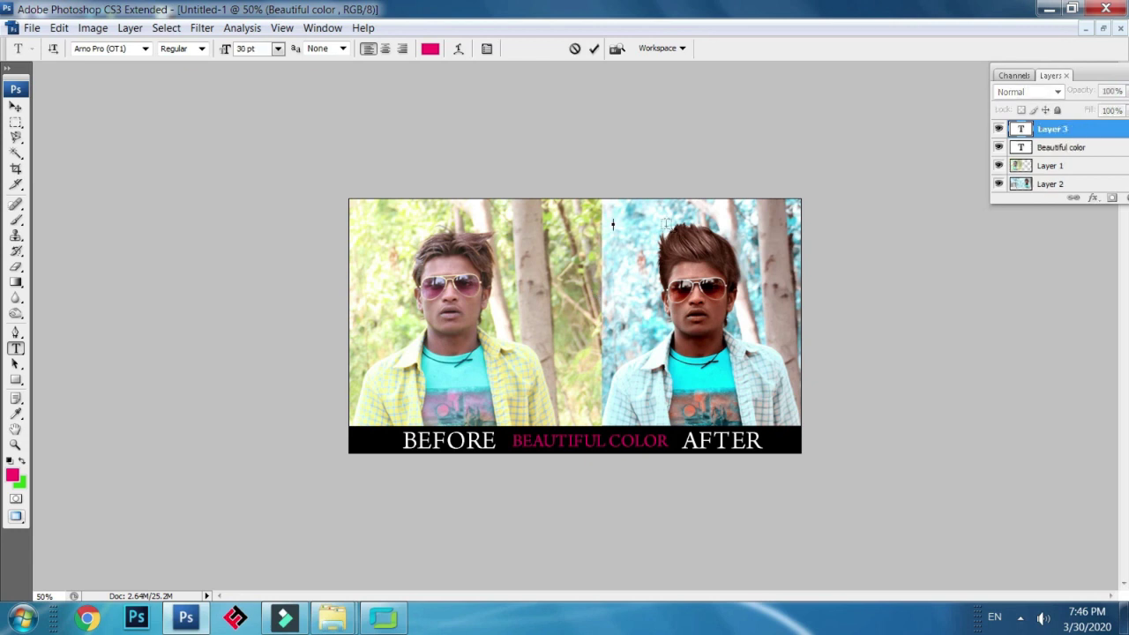
{"action": "type", "text": "ur"}
{"action": "left_click", "coordinate": [15, 105]}
{"action": "key", "text": "ctrl+t"}
{"action": "left_click_drag", "start_coordinate": [675, 221], "coordinate": [739, 196]}
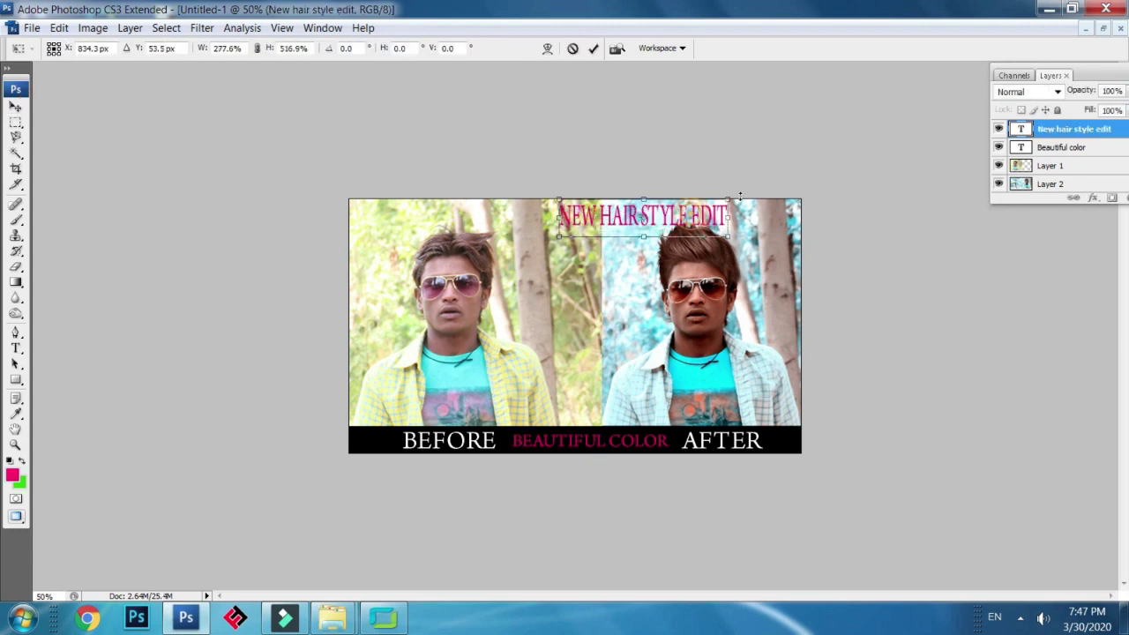
{"action": "key", "text": "Escape"}
Enlarge the New hair style edit text proportionally to about 81 pt and centre it above the head in the edited photo
{"action": "key", "text": "ctrl+t"}
{"action": "left_click_drag", "start_coordinate": [675, 223], "coordinate": [220, 453]}
{"action": "key", "text": "ctrl+plus"}
{"action": "key", "text": "ctrl+plus"}
{"action": "key", "text": "ctrl+plus"}
{"action": "left_click_drag", "start_coordinate": [635, 130], "coordinate": [630, 108]}
{"action": "key", "text": "Return"}
{"action": "key", "text": "ctrl+minus"}
{"action": "key", "text": "ctrl+minus"}
{"action": "left_click_drag", "start_coordinate": [744, 172], "coordinate": [748, 360]}
{"action": "key", "text": "ctrl+z"}
Change the font of the whole New hair style edit text to Basque Light
{"action": "left_click", "coordinate": [15, 348]}
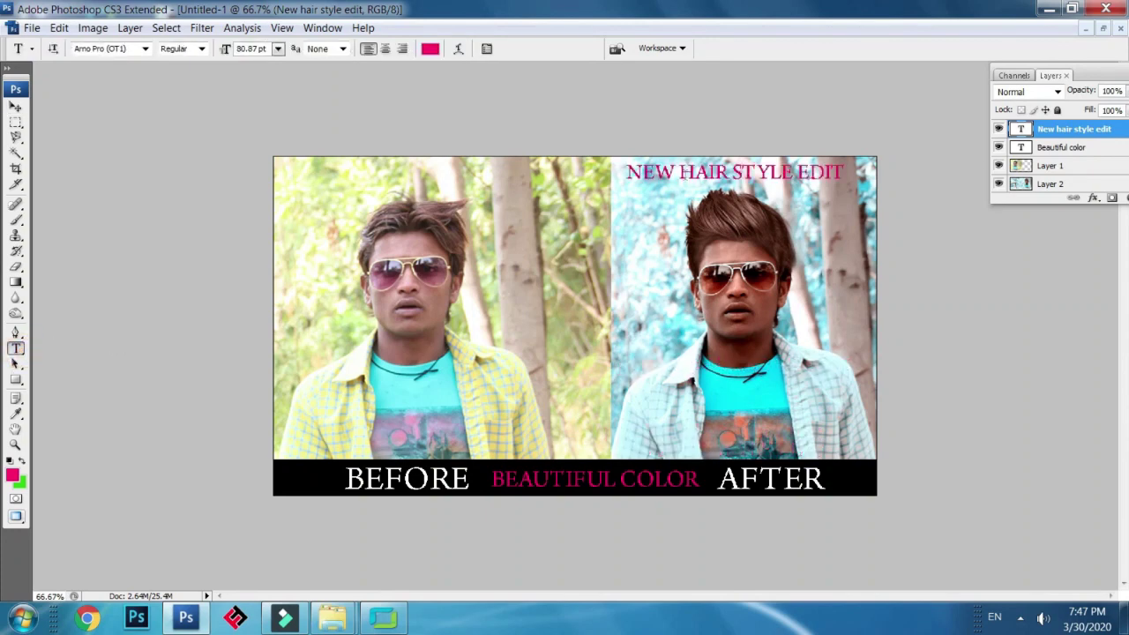
{"action": "left_click_drag", "start_coordinate": [628, 173], "coordinate": [846, 173]}
{"action": "left_click", "coordinate": [104, 49]}
{"action": "key", "text": "Down"}
{"action": "key", "text": "Down"}
{"action": "key", "text": "Down"}
{"action": "key", "text": "Down"}
{"action": "key", "text": "Down"}
{"action": "key", "text": "Down"}
{"action": "key", "text": "Down"}
{"action": "key", "text": "Down"}
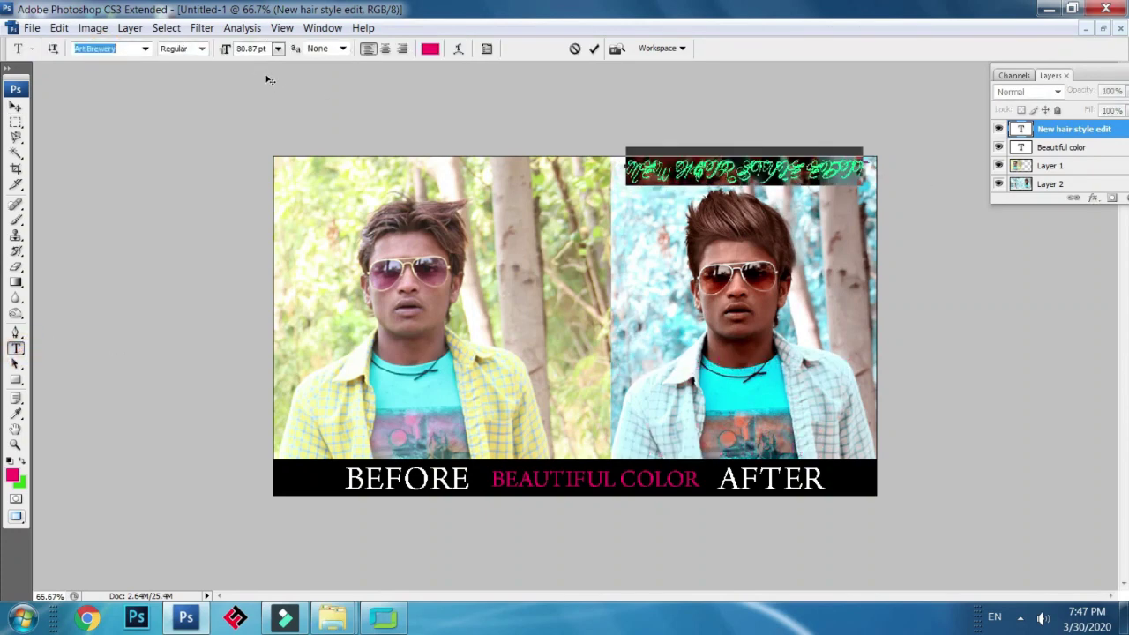
{"action": "key", "text": "Down"}
{"action": "key", "text": "Down"}
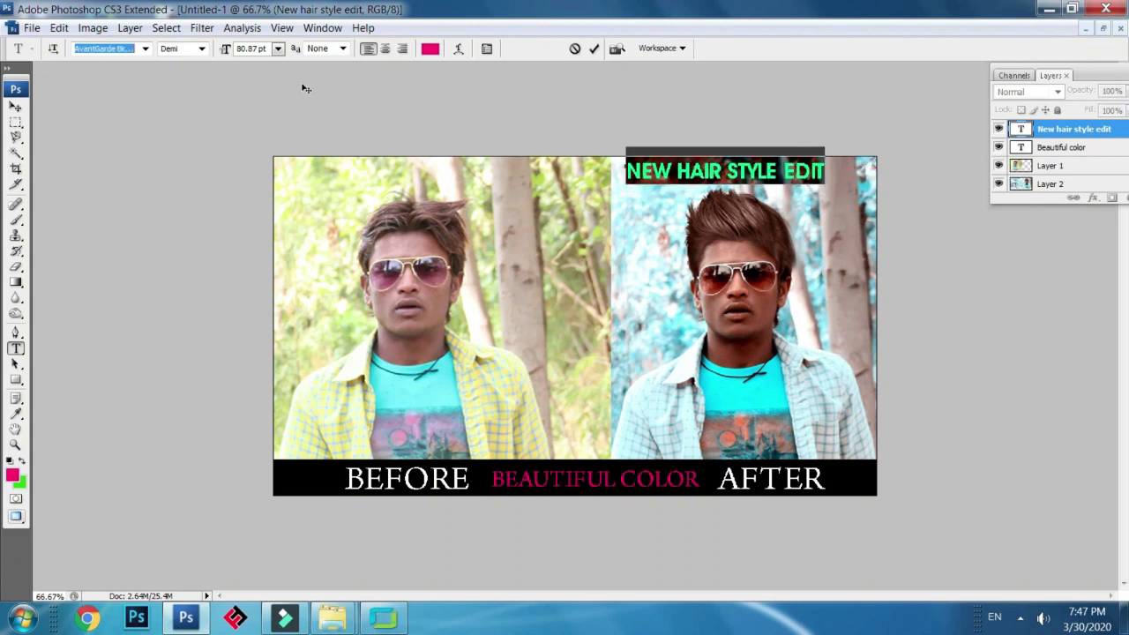
{"action": "key", "text": "Down"}
{"action": "key", "text": "Down"}
{"action": "key", "text": "Down"}
{"action": "key", "text": "Down"}
{"action": "key", "text": "Down"}
{"action": "key", "text": "Down"}
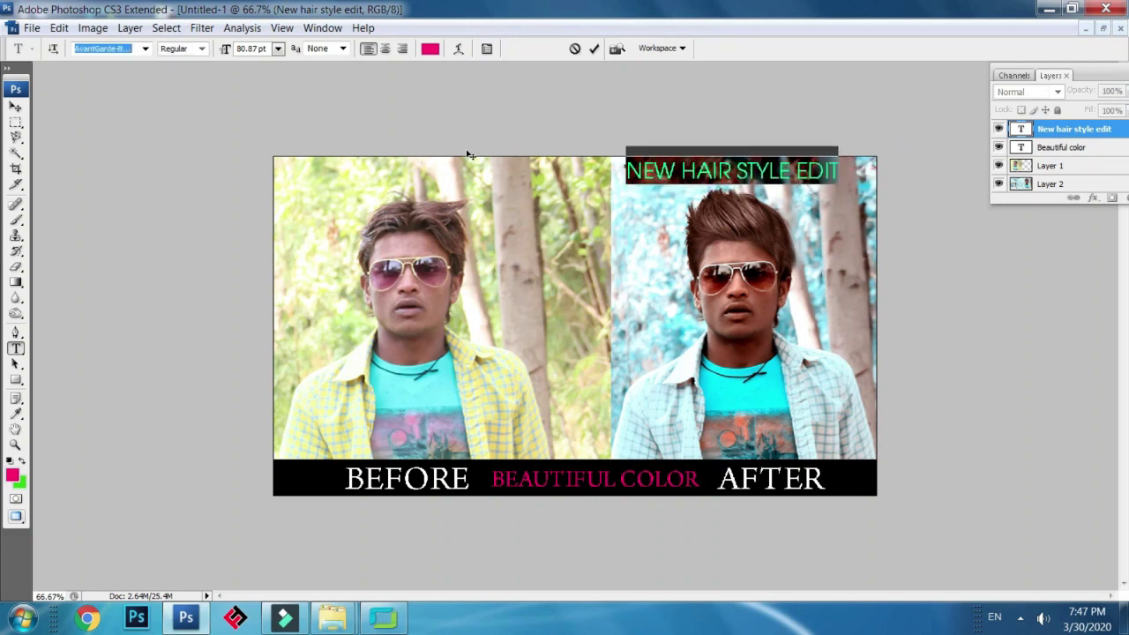
{"action": "key", "text": "Down"}
{"action": "key", "text": "Down"}
{"action": "key", "text": "Down"}
{"action": "key", "text": "Down"}
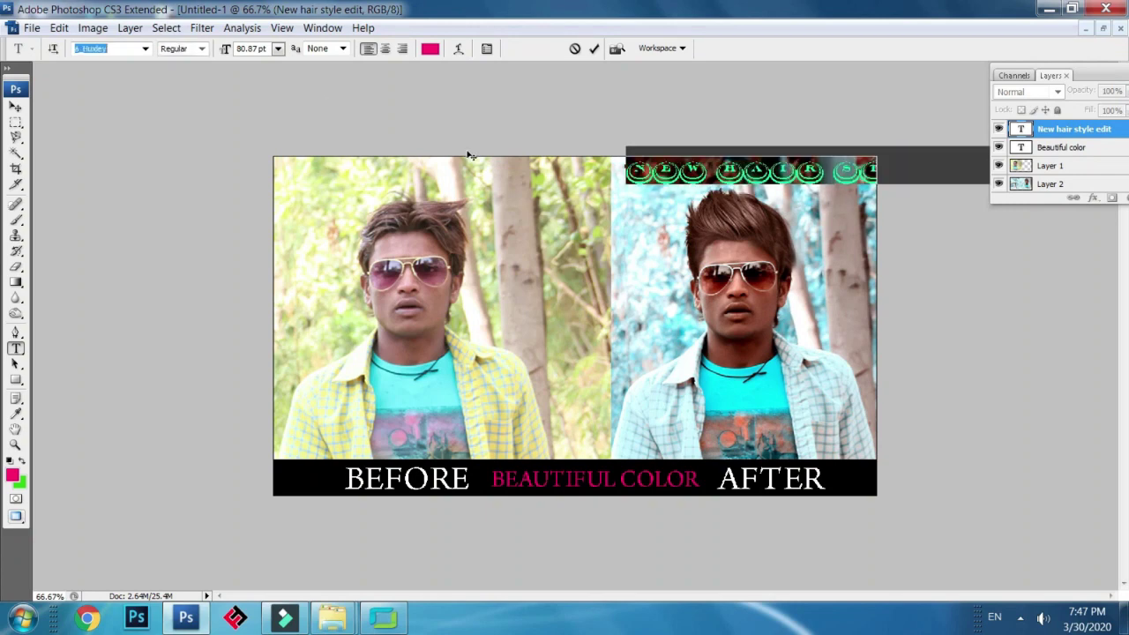
{"action": "key", "text": "Down"}
{"action": "key", "text": "Down"}
{"action": "key", "text": "Down"}
{"action": "key", "text": "Down"}
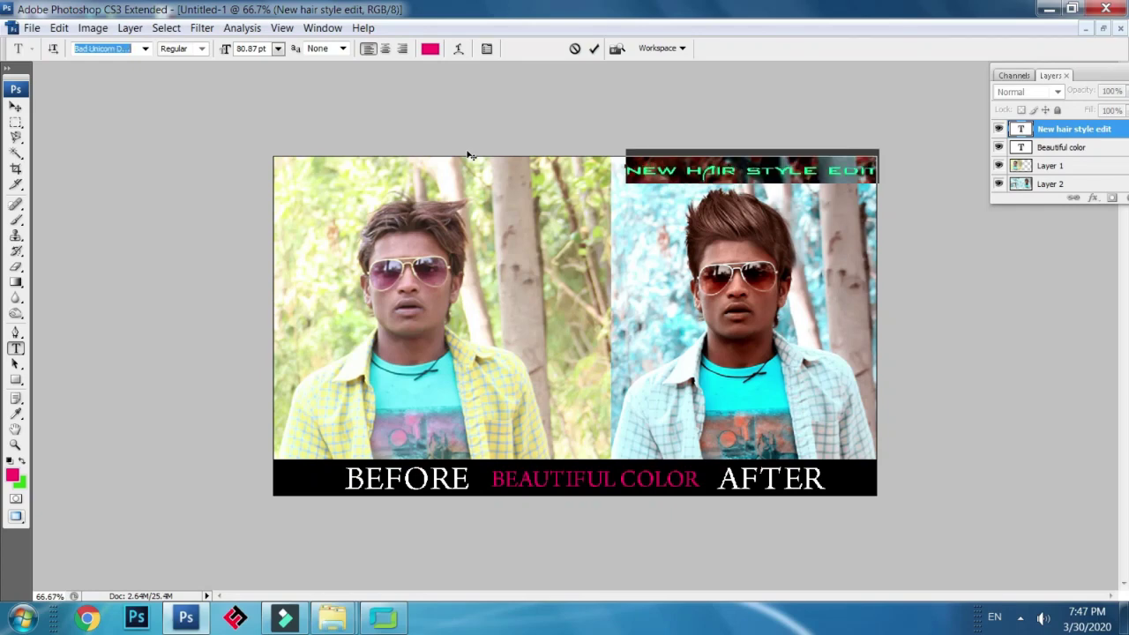
{"action": "key", "text": "Down"}
{"action": "key", "text": "Down"}
{"action": "key", "text": "Down"}
{"action": "key", "text": "Down"}
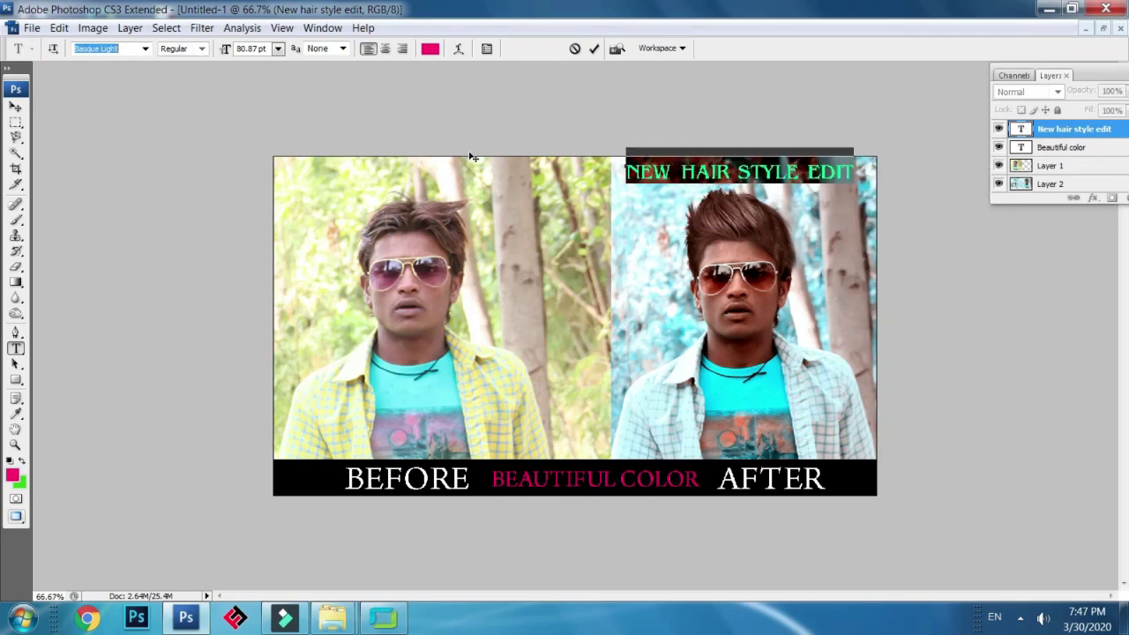
{"action": "left_click", "coordinate": [16, 107]}
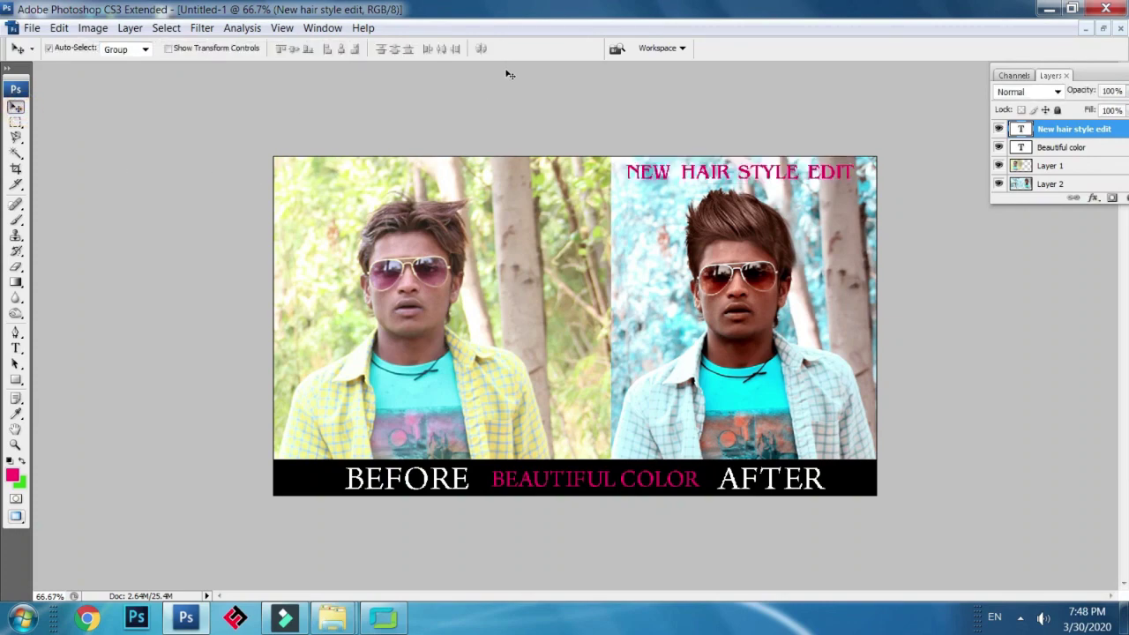
Add a white outside stroke to the New hair style edit text layer
{"action": "key", "text": "ctrl+plus"}
{"action": "key", "text": "ctrl+plus"}
{"action": "left_click_drag", "start_coordinate": [683, 94], "coordinate": [322, 338]}
{"action": "left_click", "coordinate": [130, 27]}
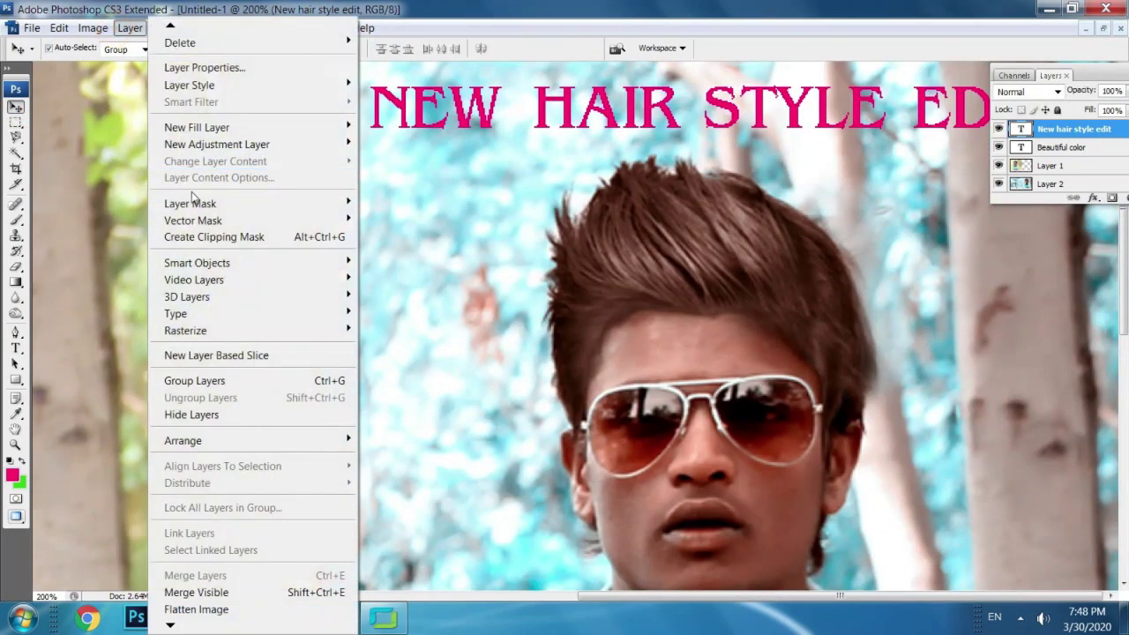
{"action": "mouse_move", "coordinate": [206, 84]}
{"action": "left_click", "coordinate": [414, 261]}
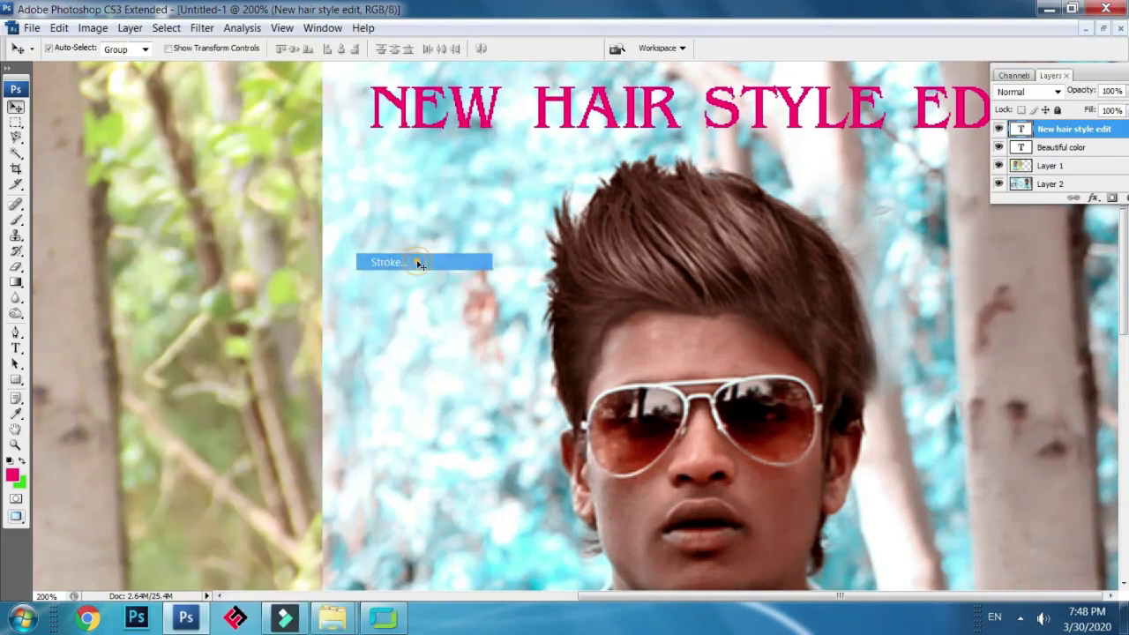
{"action": "left_click", "coordinate": [915, 250]}
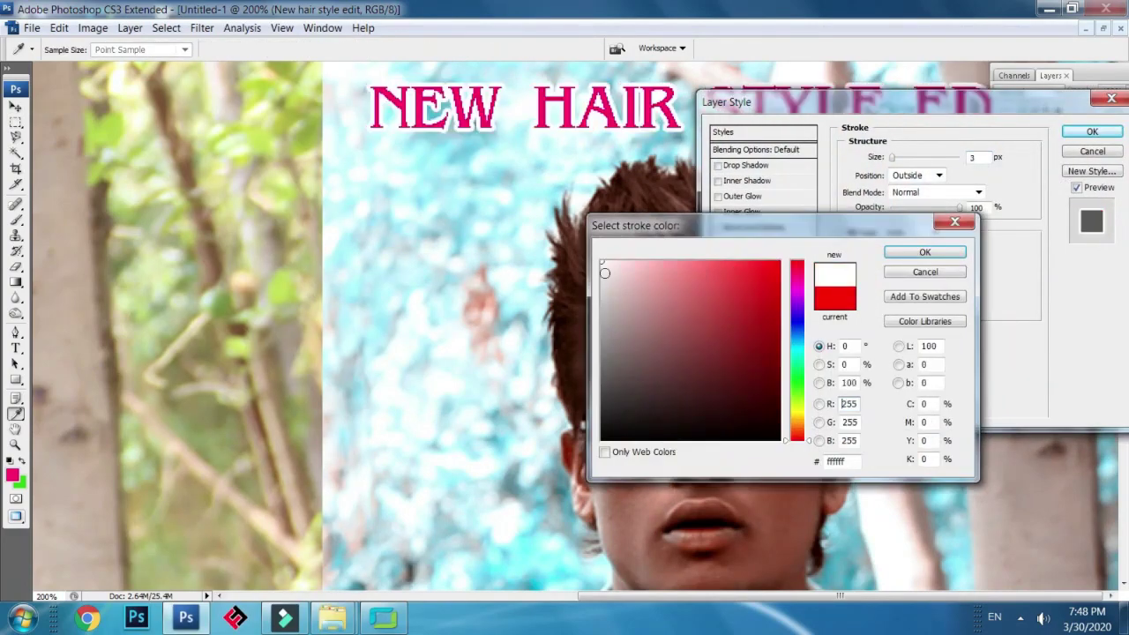
{"action": "left_click", "coordinate": [925, 253]}
Add an inner shadow, outer glow and drop shadow to the text's layer style, without bevel or colour overlay, and apply it
{"action": "left_click", "coordinate": [717, 180]}
{"action": "left_click_drag", "start_coordinate": [847, 106], "coordinate": [430, 257]}
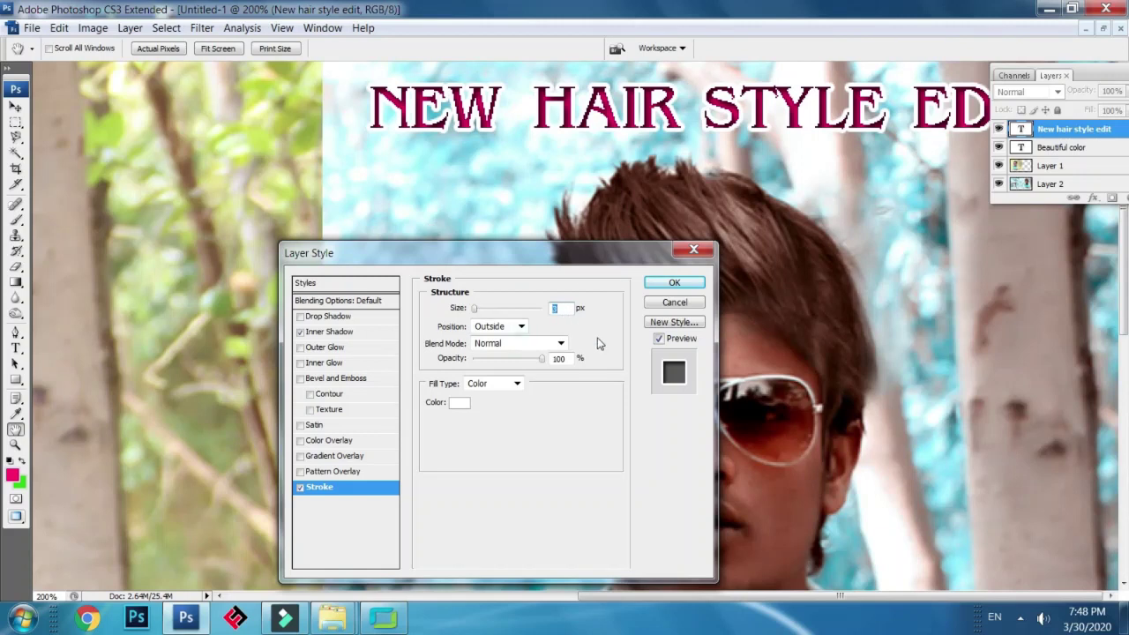
{"action": "left_click", "coordinate": [301, 347]}
{"action": "left_click", "coordinate": [300, 317]}
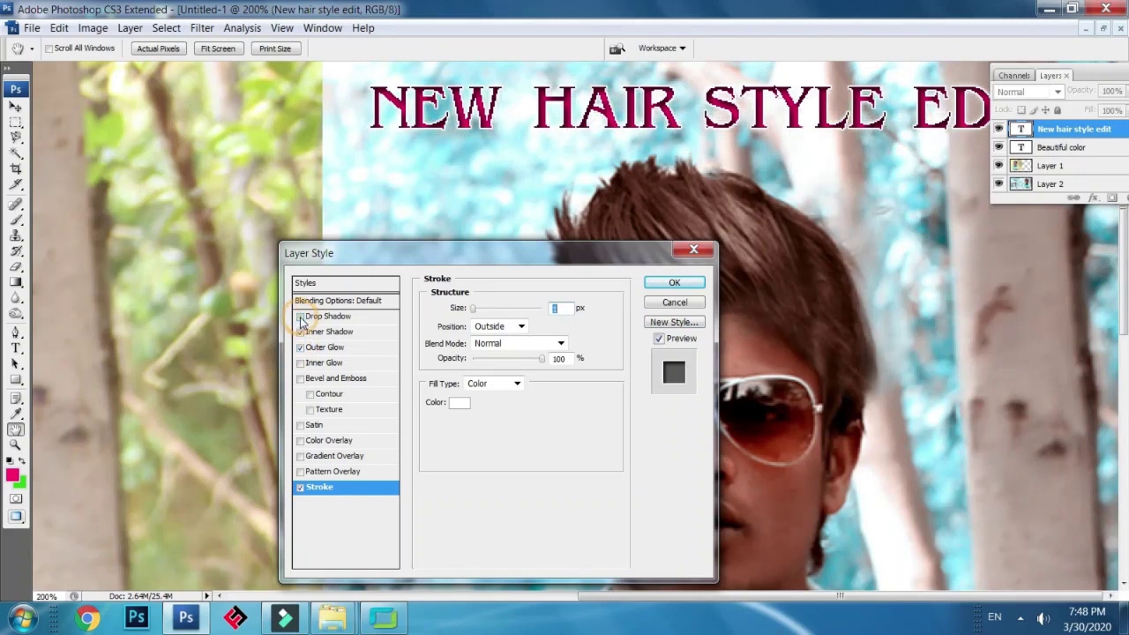
{"action": "left_click", "coordinate": [300, 332]}
{"action": "left_click", "coordinate": [301, 378]}
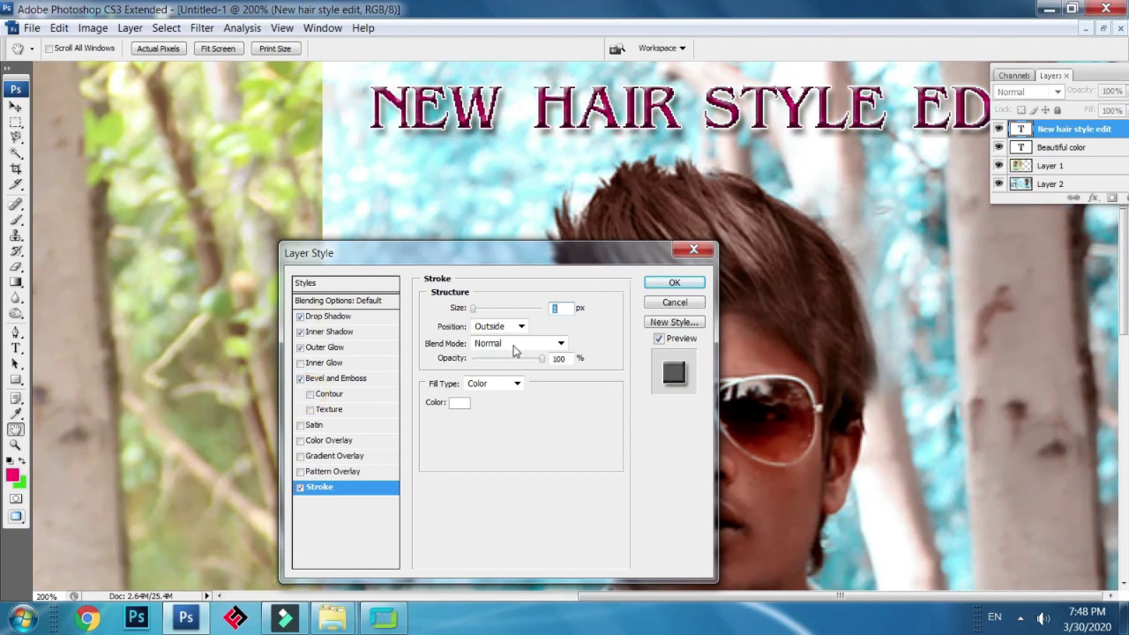
{"action": "left_click", "coordinate": [301, 379]}
{"action": "left_click", "coordinate": [302, 441]}
{"action": "left_click", "coordinate": [302, 441]}
{"action": "left_click", "coordinate": [695, 281]}
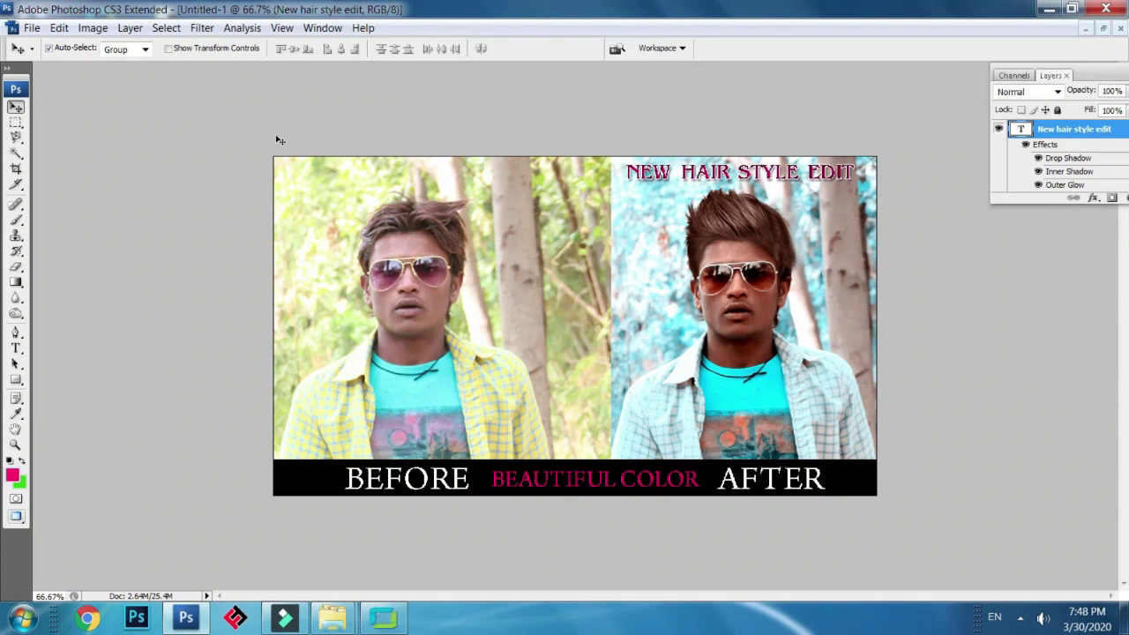
Extend the title text to read "New hair style editing" and shift it left to fit above the head
{"action": "left_click", "coordinate": [15, 348]}
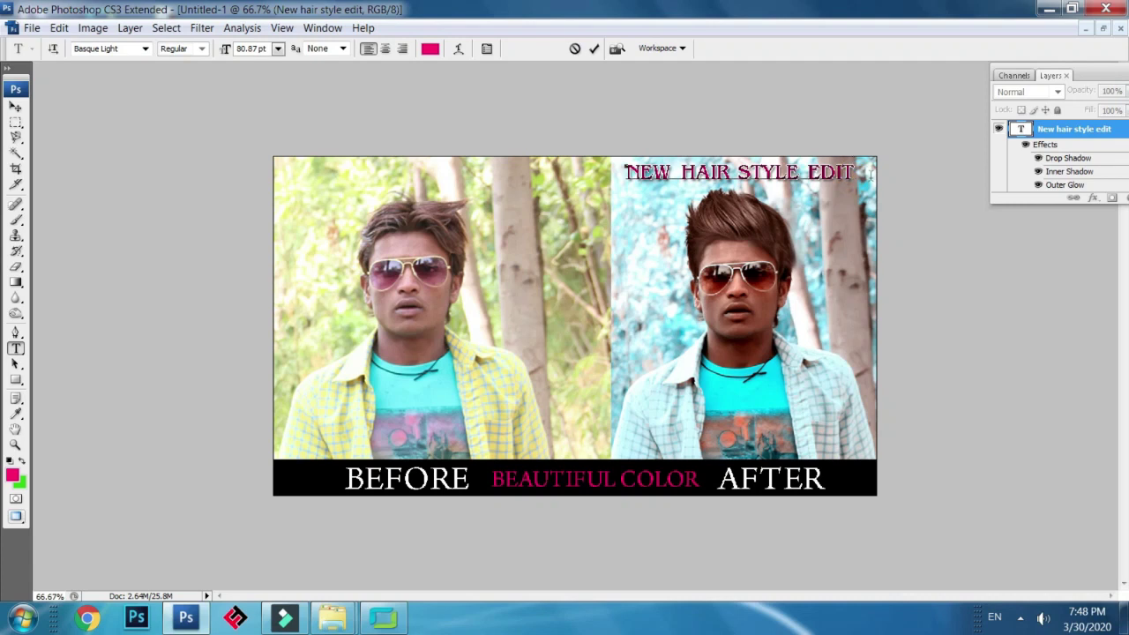
{"action": "type", "text": "ING"}
{"action": "left_click", "coordinate": [16, 107]}
{"action": "mouse_move", "coordinate": [719, 173]}
{"action": "left_mouse_down"}
{"action": "mouse_move", "coordinate": [680, 176]}
{"action": "mouse_move", "coordinate": [708, 175]}
{"action": "mouse_move", "coordinate": [698, 175]}
{"action": "left_mouse_up"}
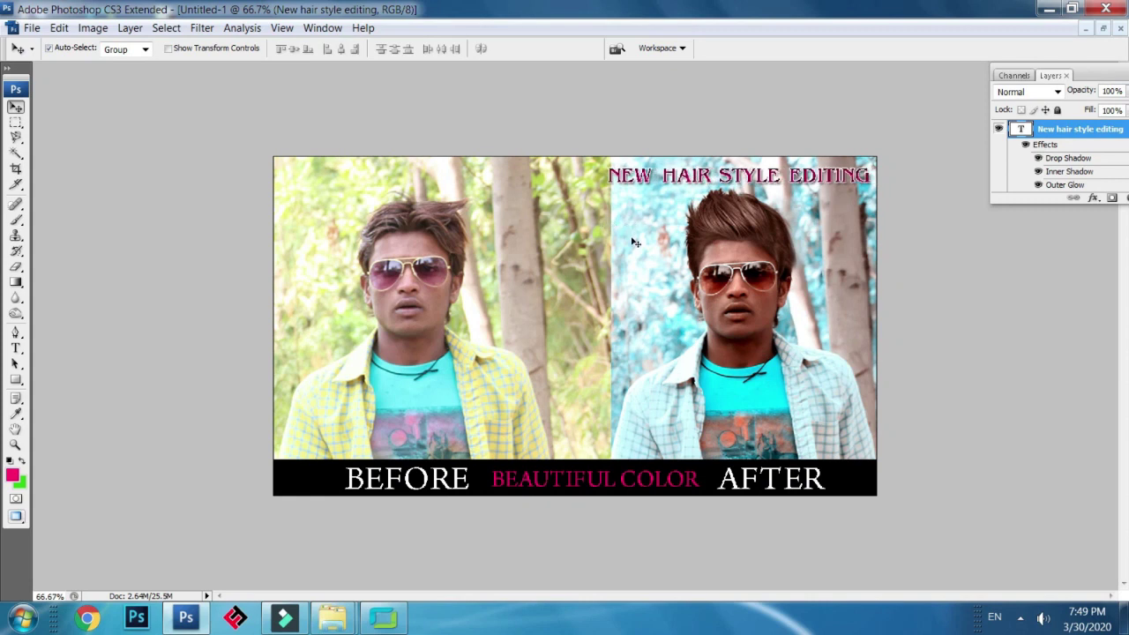
Delete the strip of Layer 1 along the seam between the photos to widen the visible edited photo, then clear the selection
{"action": "left_click", "coordinate": [15, 122]}
{"action": "left_click_drag", "start_coordinate": [509, 88], "coordinate": [840, 544]}
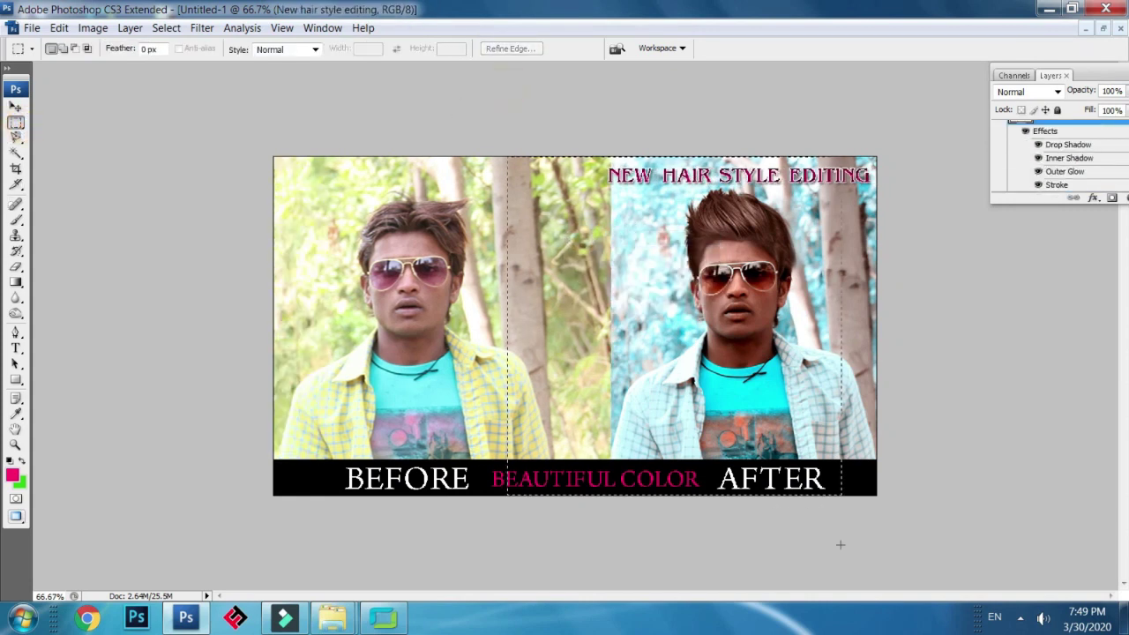
{"action": "left_click_drag", "start_coordinate": [636, 351], "coordinate": [722, 333]}
{"action": "right_click", "coordinate": [495, 258], "text": "ctrl"}
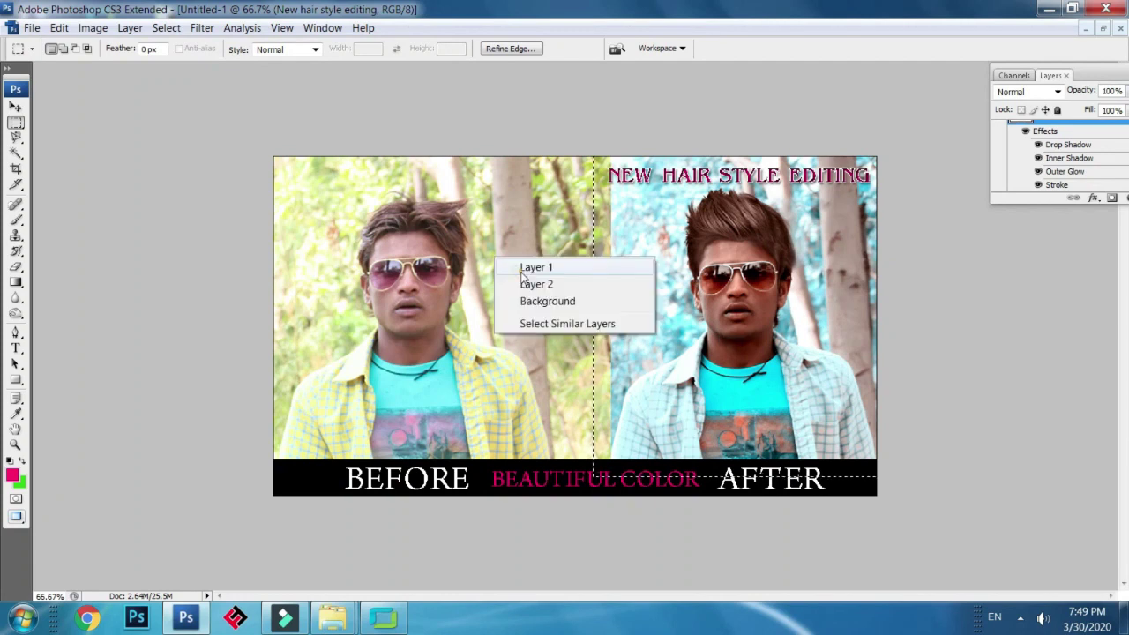
{"action": "left_click", "coordinate": [522, 269]}
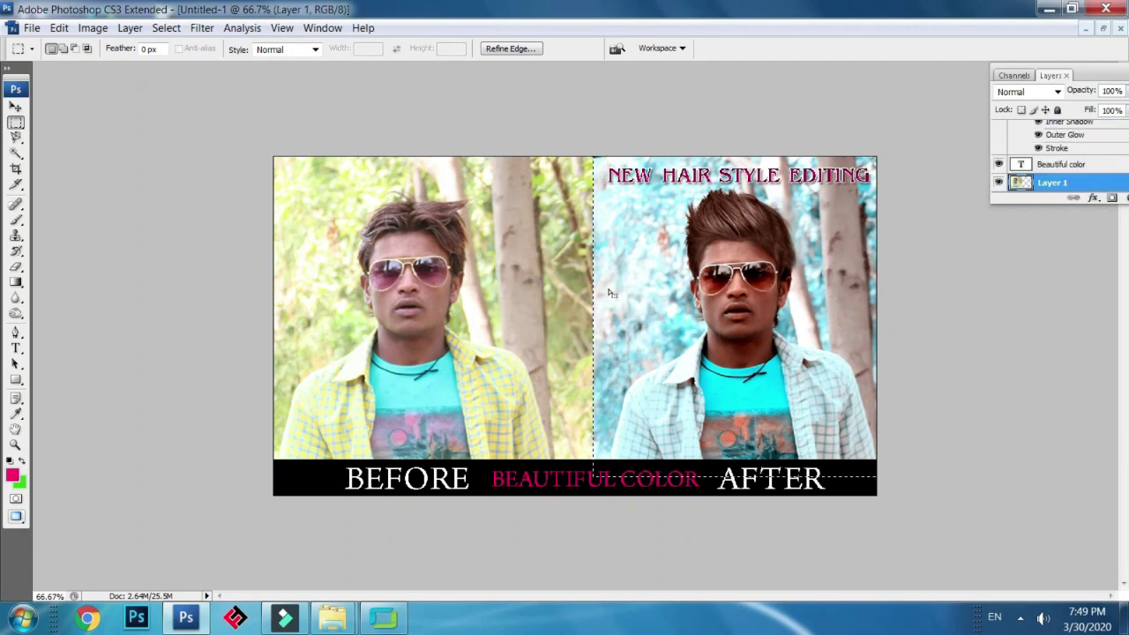
{"action": "left_click_drag", "start_coordinate": [648, 316], "coordinate": [626, 313]}
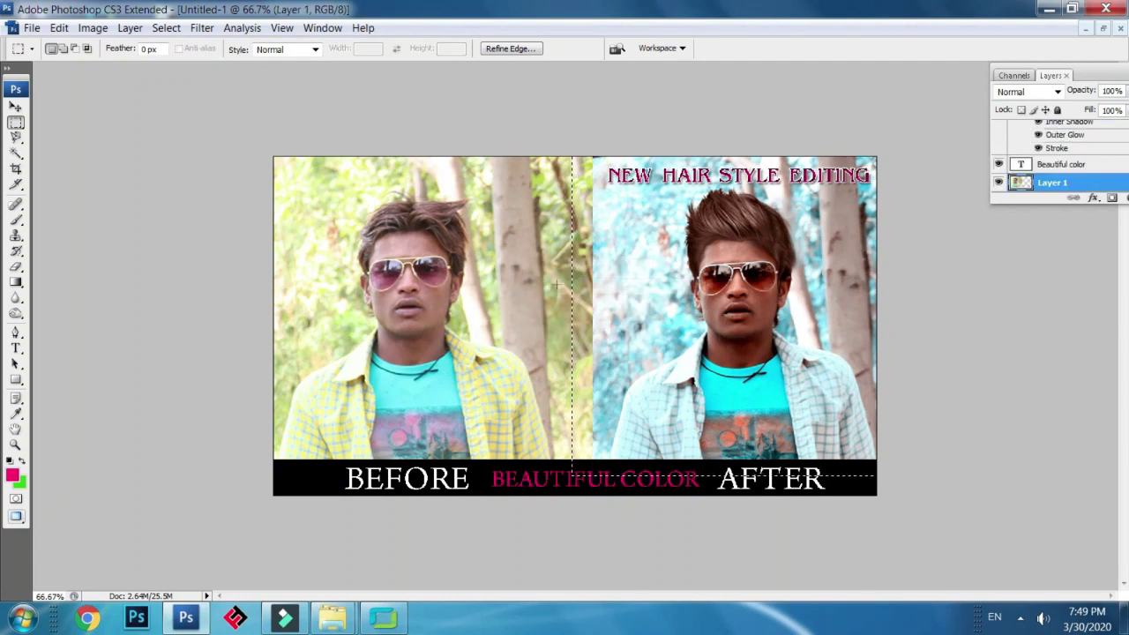
{"action": "key", "text": "Delete"}
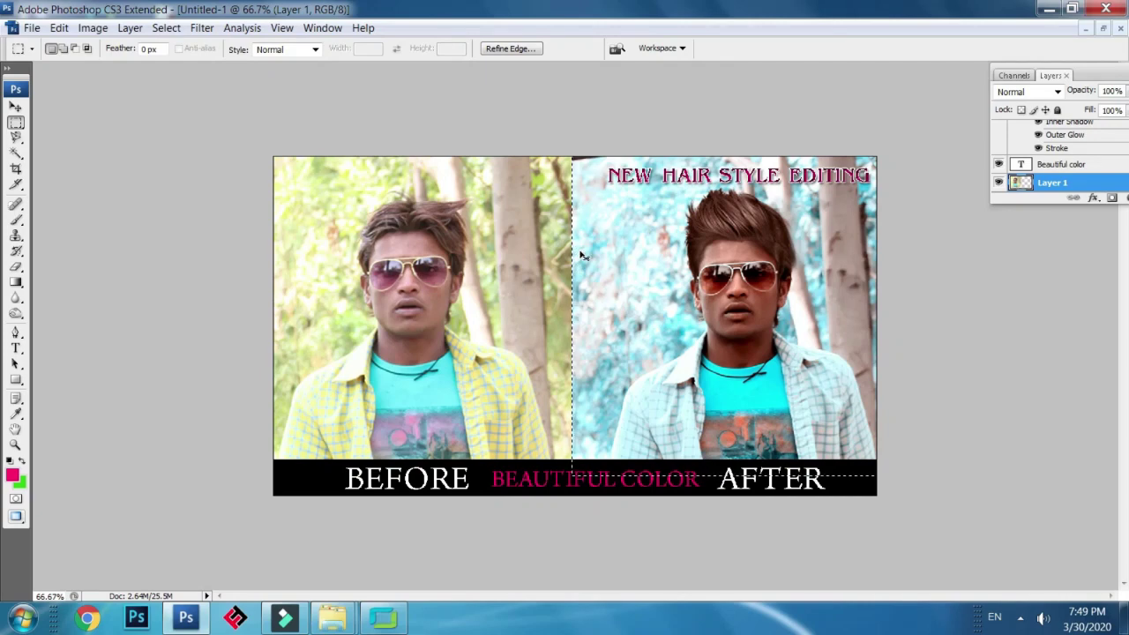
{"action": "key", "text": "ctrl+d"}
Move the New hair style editing text slightly left to centre it over the widened edited photo
{"action": "key", "text": "ctrl+minus"}
{"action": "right_click", "coordinate": [689, 216], "text": "ctrl"}
{"action": "left_click", "coordinate": [705, 242]}
{"action": "key", "text": "ctrl+z"}
{"action": "left_click_drag", "start_coordinate": [703, 221], "coordinate": [681, 216]}
{"action": "right_click", "coordinate": [693, 214], "text": "ctrl"}
{"action": "left_click", "coordinate": [702, 222]}
{"action": "key", "text": "ctrl+minus"}
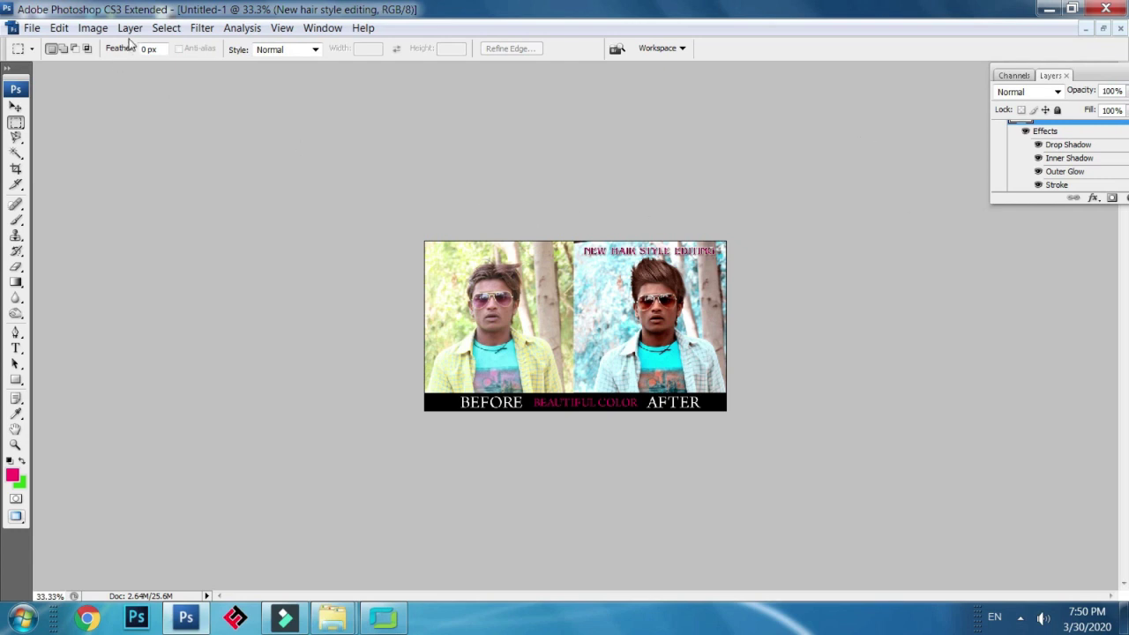
Save the composition to the Desktop as the JPEG Untitled-1.jpg and close its document
{"action": "left_click", "coordinate": [32, 28]}
{"action": "left_click", "coordinate": [84, 252]}
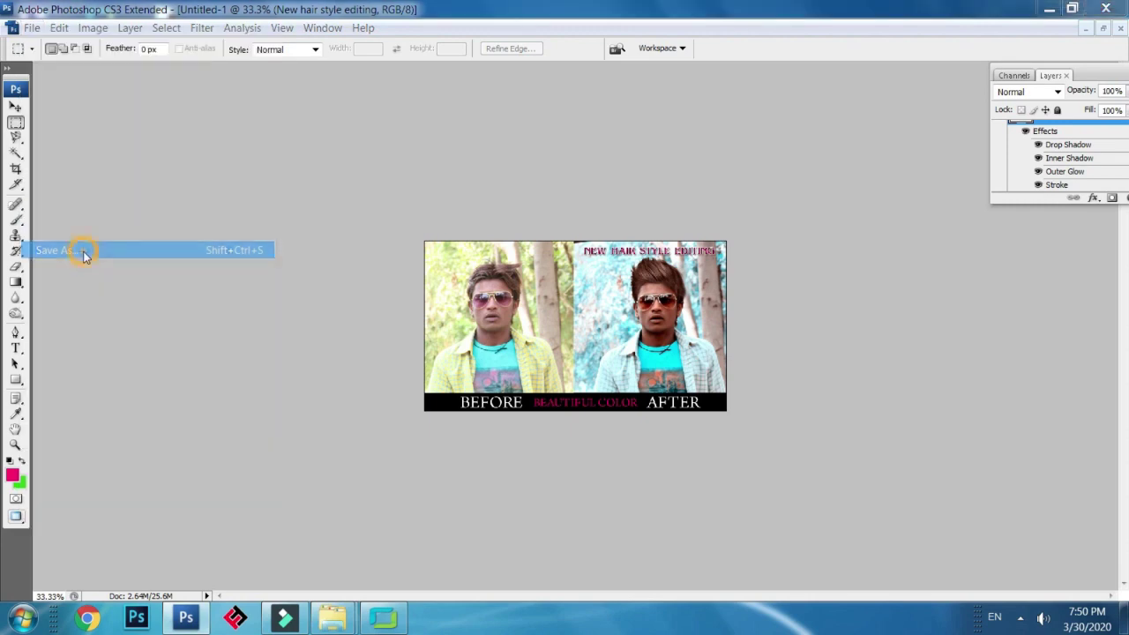
{"action": "left_click", "coordinate": [496, 402]}
{"action": "left_click", "coordinate": [504, 465]}
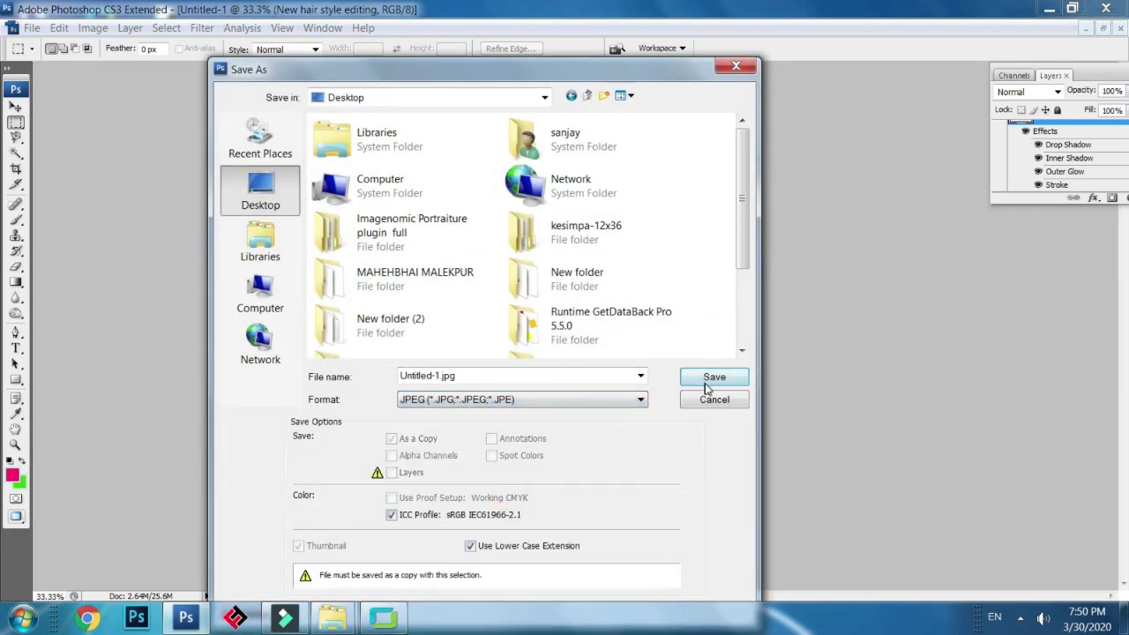
{"action": "left_click", "coordinate": [708, 388]}
{"action": "left_click", "coordinate": [645, 166]}
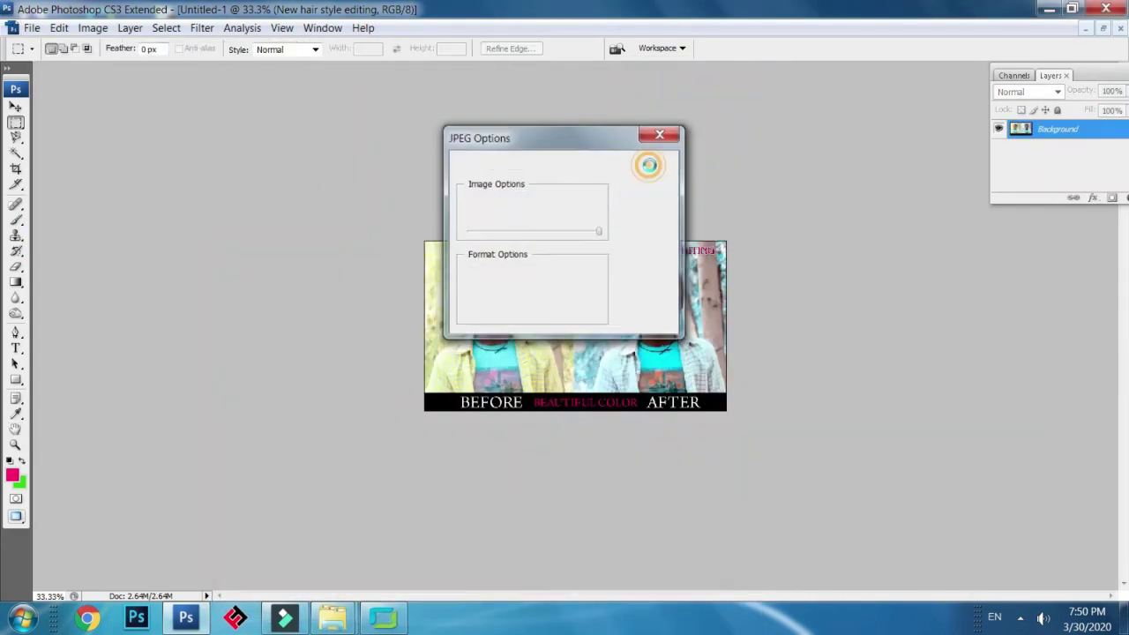
{"action": "left_click", "coordinate": [1121, 28]}
{"action": "left_click", "coordinate": [532, 238]}
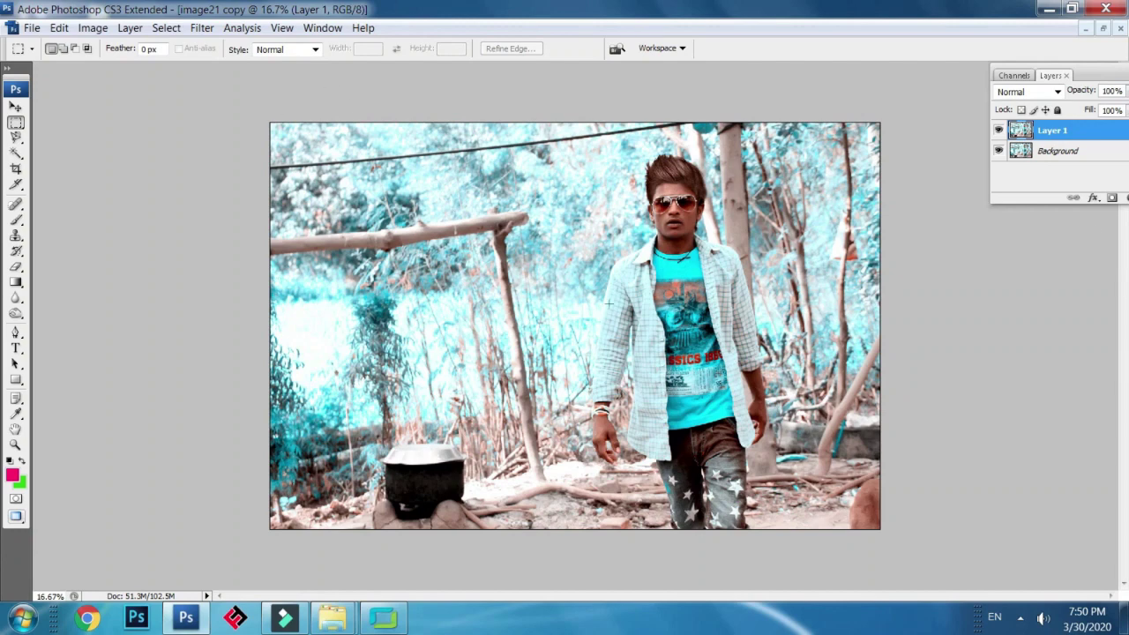
Enlarge Layer 1 of image21 copy proportionally to 338.9% and position it so the head and shoulders fill the canvas
{"action": "left_click", "coordinate": [16, 107]}
{"action": "key", "text": "ctrl+a"}
{"action": "key", "text": "ctrl+t"}
{"action": "key", "text": "ctrl+minus"}
{"action": "key", "text": "ctrl+minus"}
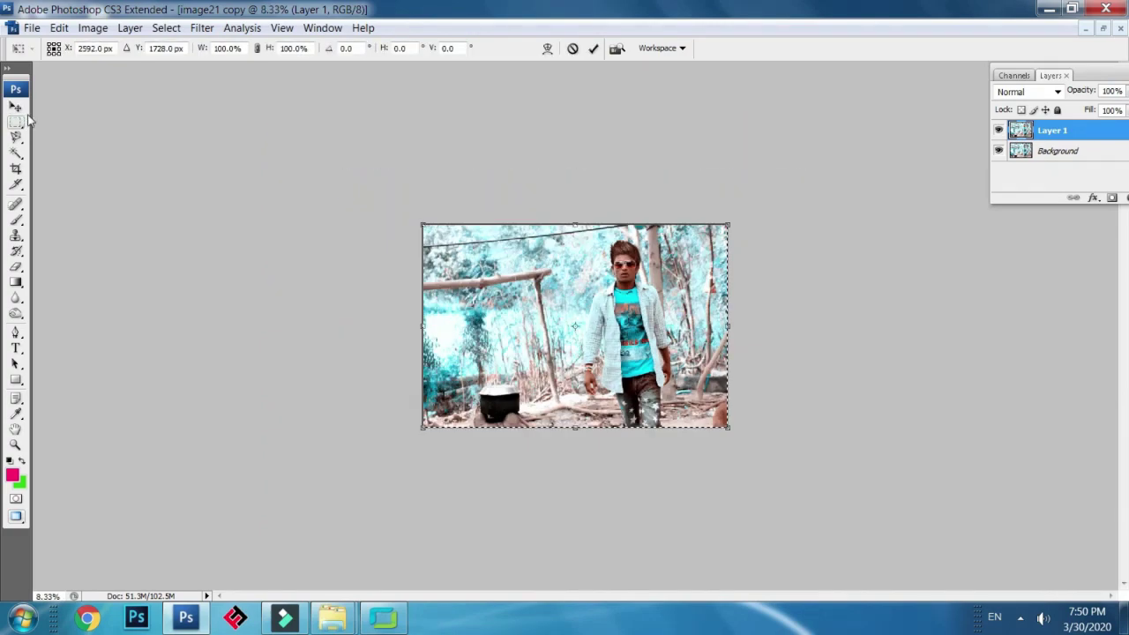
{"action": "left_click_drag", "start_coordinate": [728, 225], "coordinate": [977, 60]}
{"action": "left_click_drag", "start_coordinate": [901, 141], "coordinate": [760, 322]}
{"action": "left_click_drag", "start_coordinate": [833, 241], "coordinate": [951, 142]}
{"action": "left_click_drag", "start_coordinate": [790, 263], "coordinate": [770, 287]}
{"action": "key", "text": "Return"}
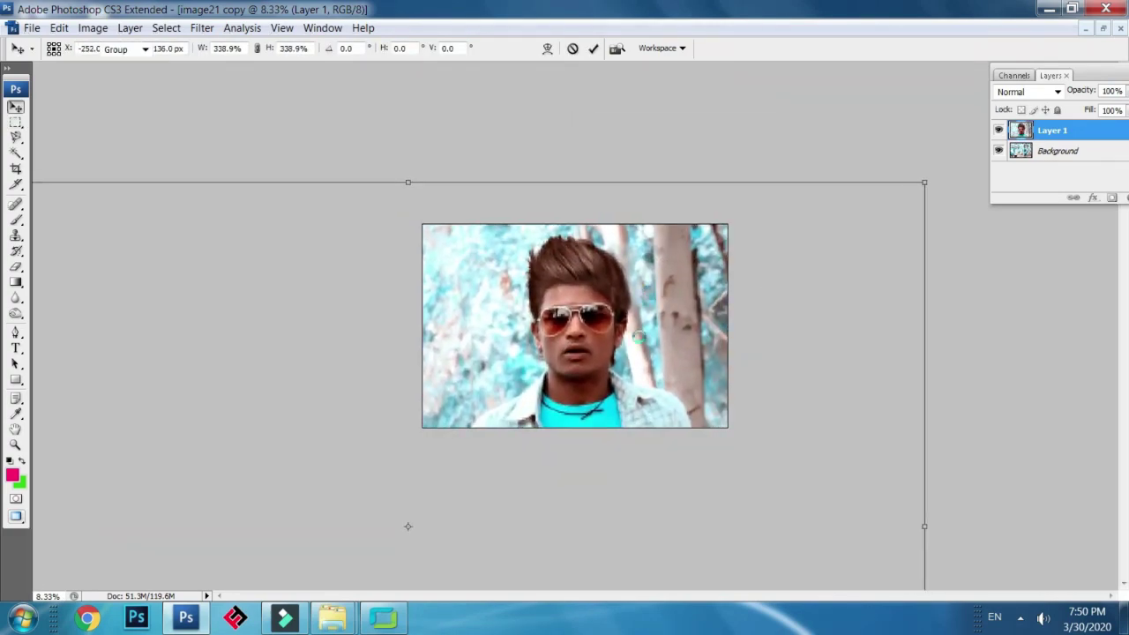